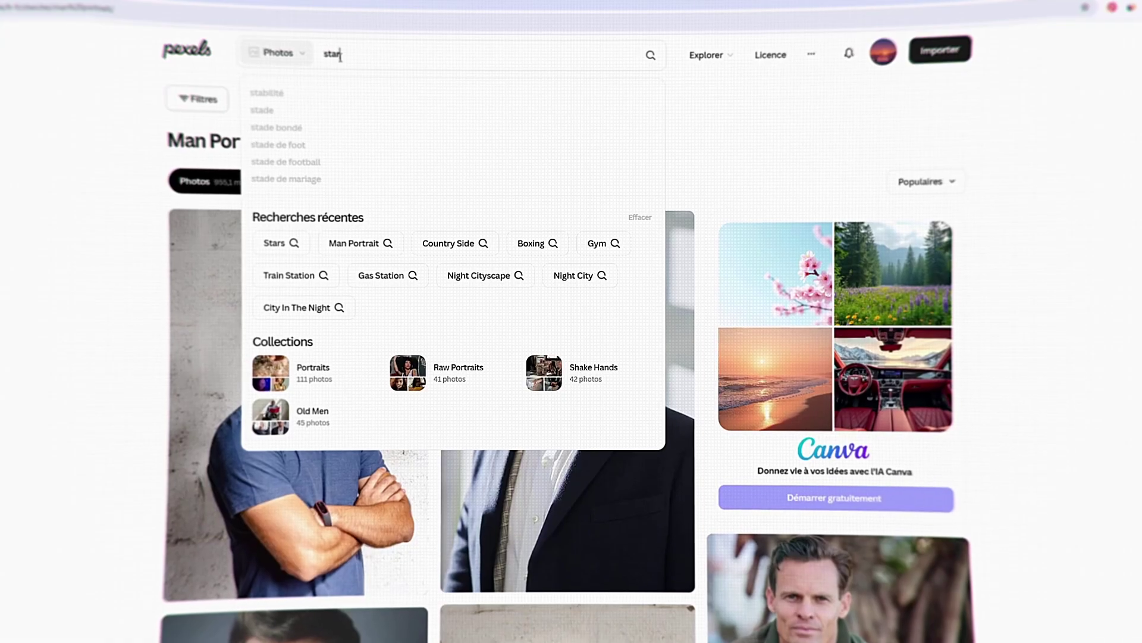
Step: Search the stock photo library for "stars" and open the large Milky Way image from the results
text(stars)
key(Return)
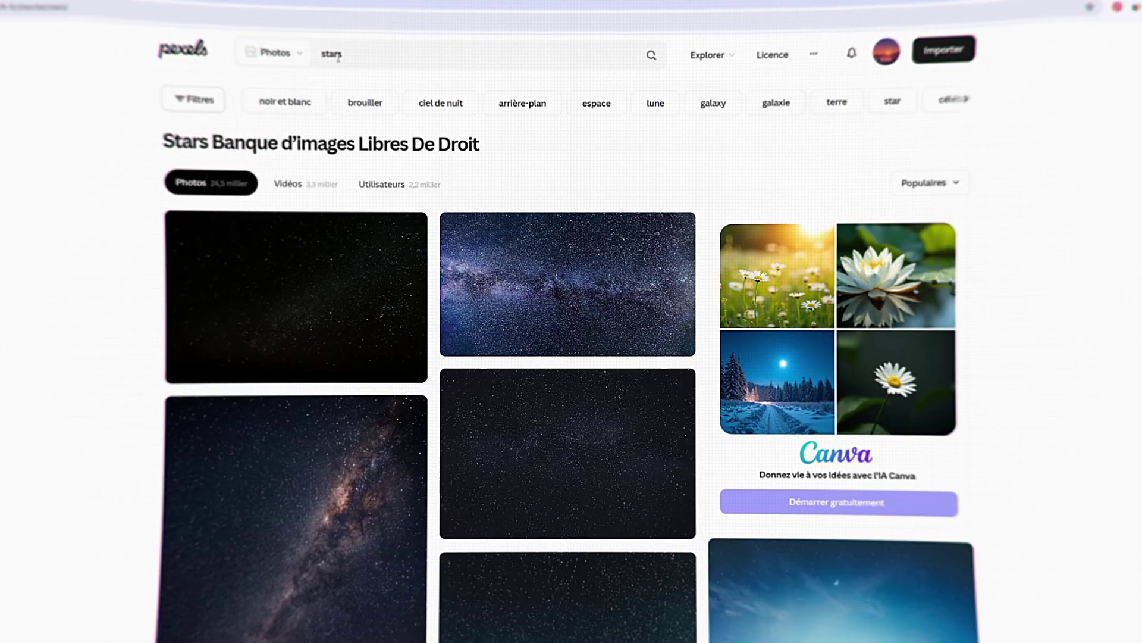
click(350, 332)
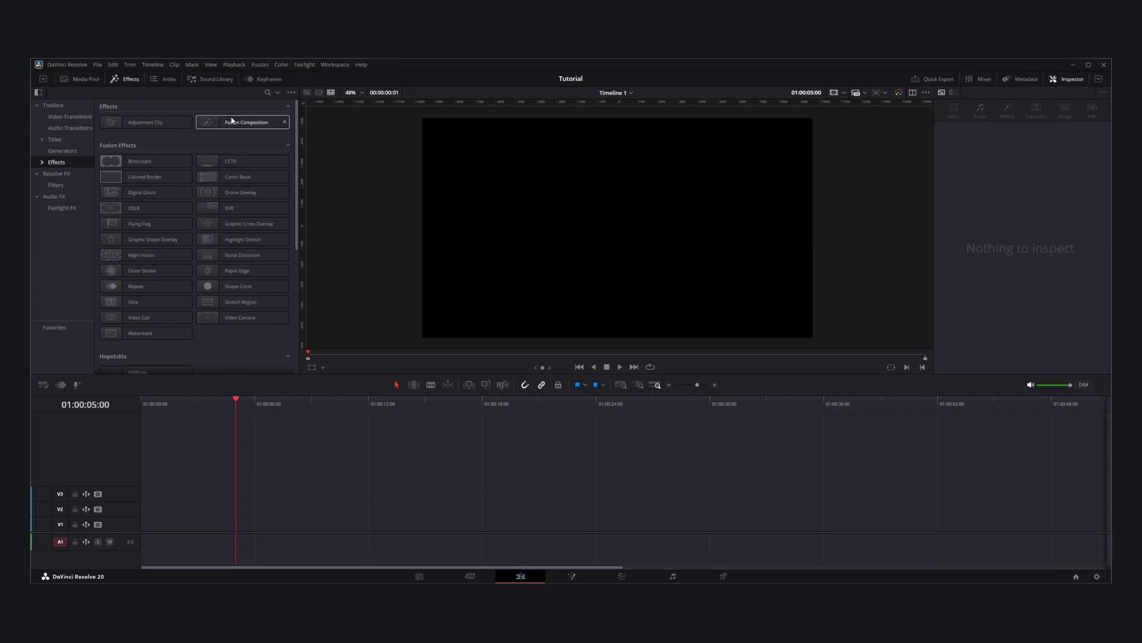
Step: In DaVinci Resolve, place a Fusion Composition on video track V1 of the timeline and open it in the Fusion page
drag(243, 122, 555, 525)
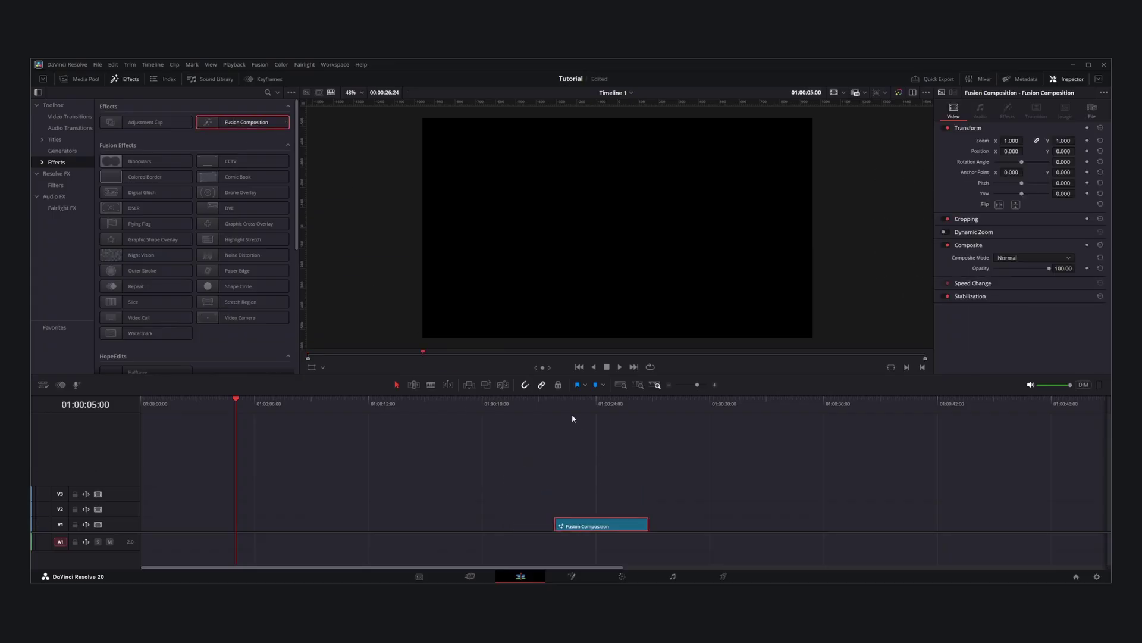
click(558, 405)
right_click(597, 524)
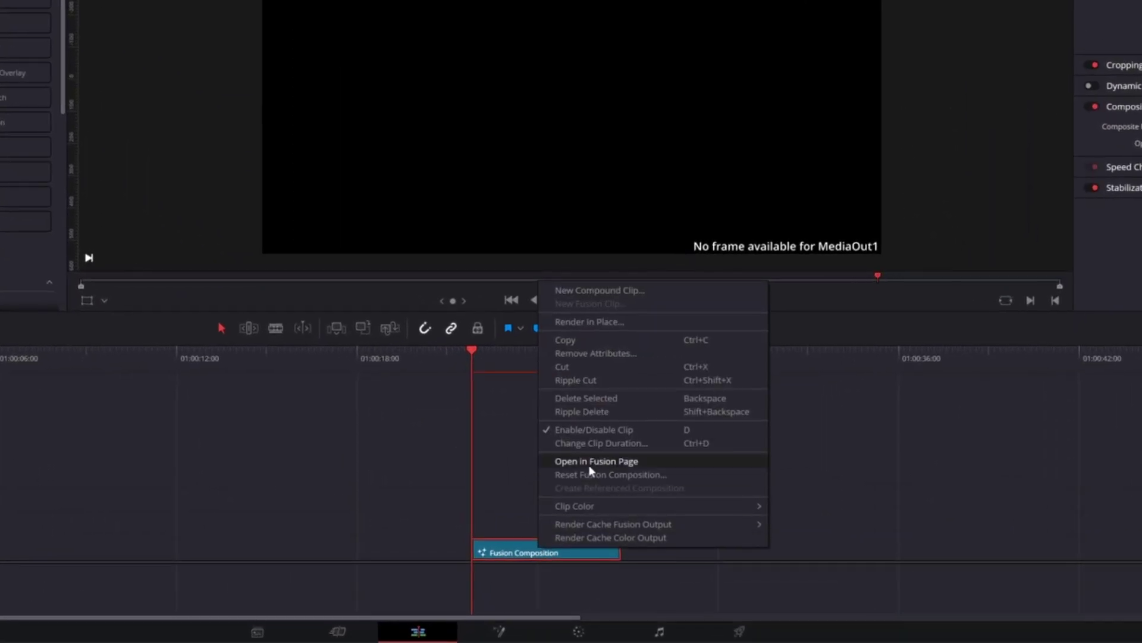
click(594, 461)
Step: Add a Background node to the node graph and connect its output to MediaOut1
drag(237, 403, 269, 441)
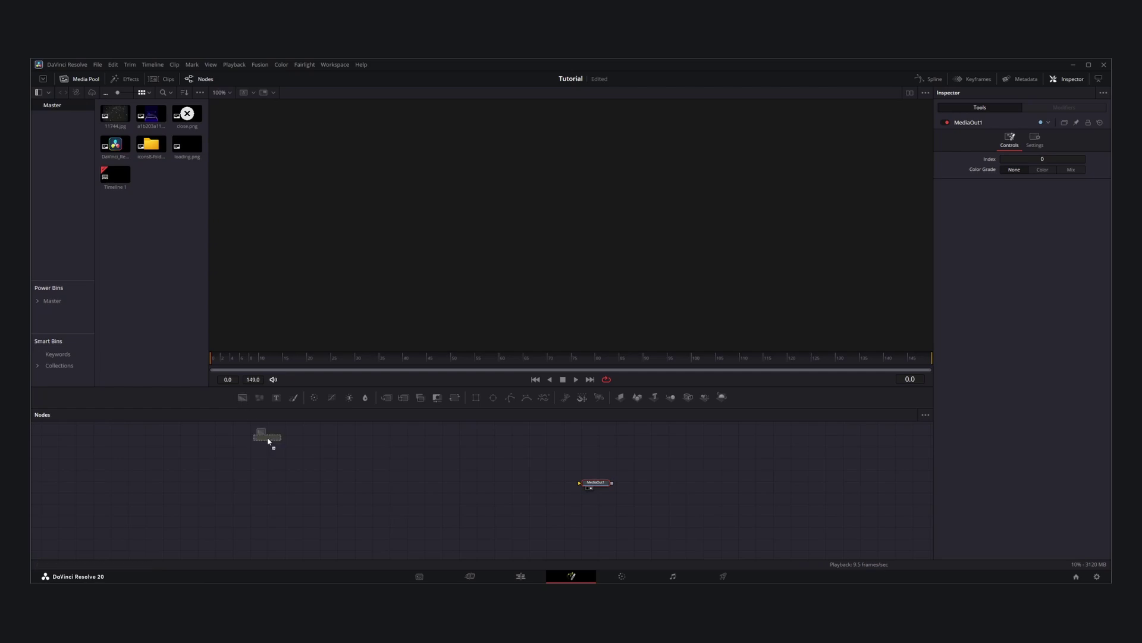
drag(327, 490, 470, 486)
drag(576, 484, 578, 484)
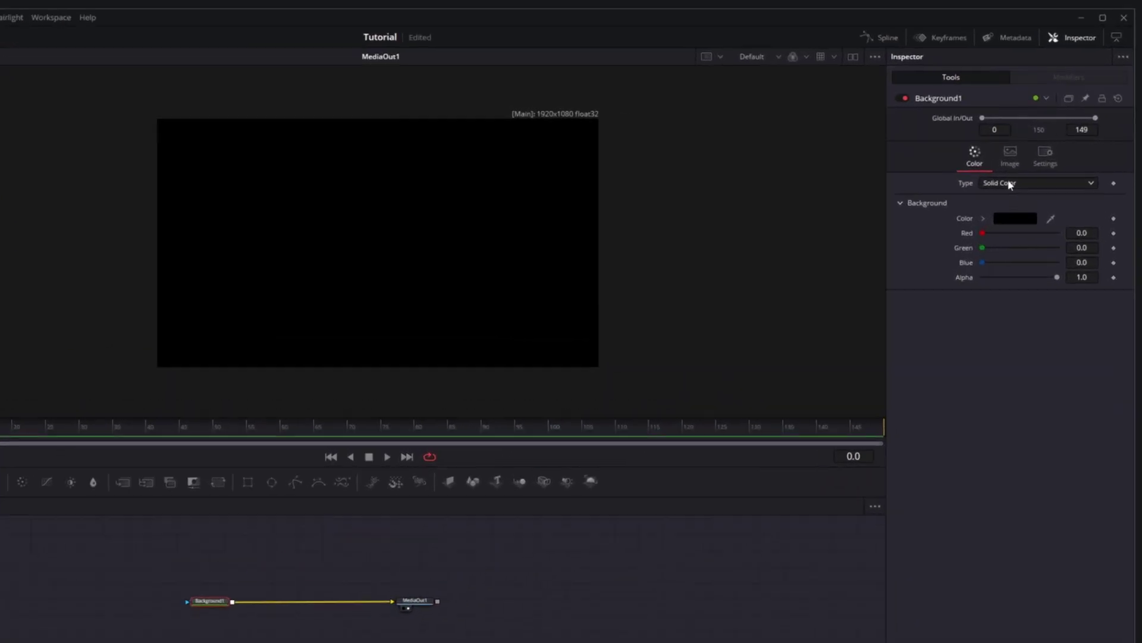
Step: Make Background1 a linear gradient running vertically through the frame's centre, from about Y -0.05 to Y 1.13
click(1021, 184)
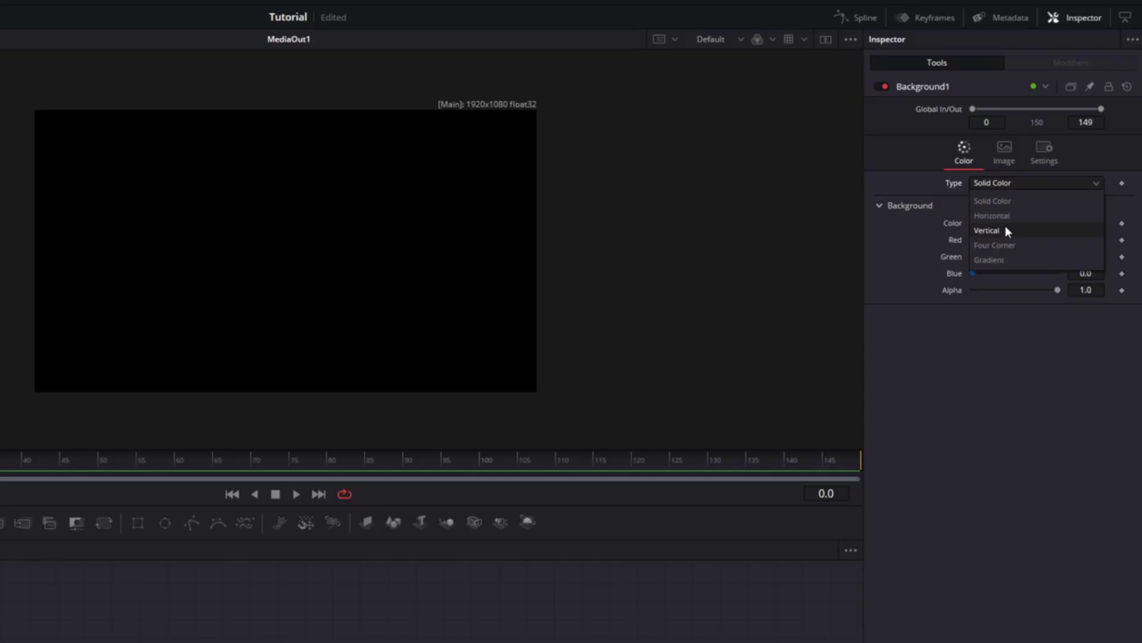
click(991, 262)
drag(34, 251, 262, 393)
drag(537, 251, 284, 76)
drag(263, 398, 281, 394)
drag(284, 76, 284, 71)
drag(281, 395, 283, 408)
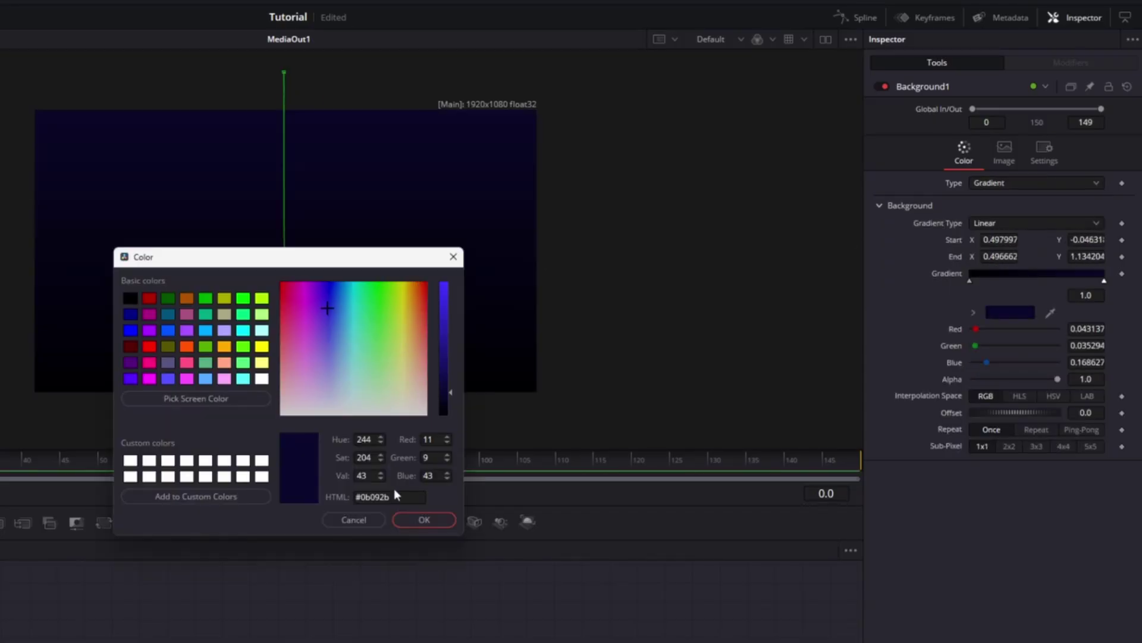
Step: Colour Background1's gradient from a near-black blue at the start to #0b092b at the end, and extend the end point slightly upward
drag(390, 497, 347, 496)
right_click(365, 496)
click(393, 551)
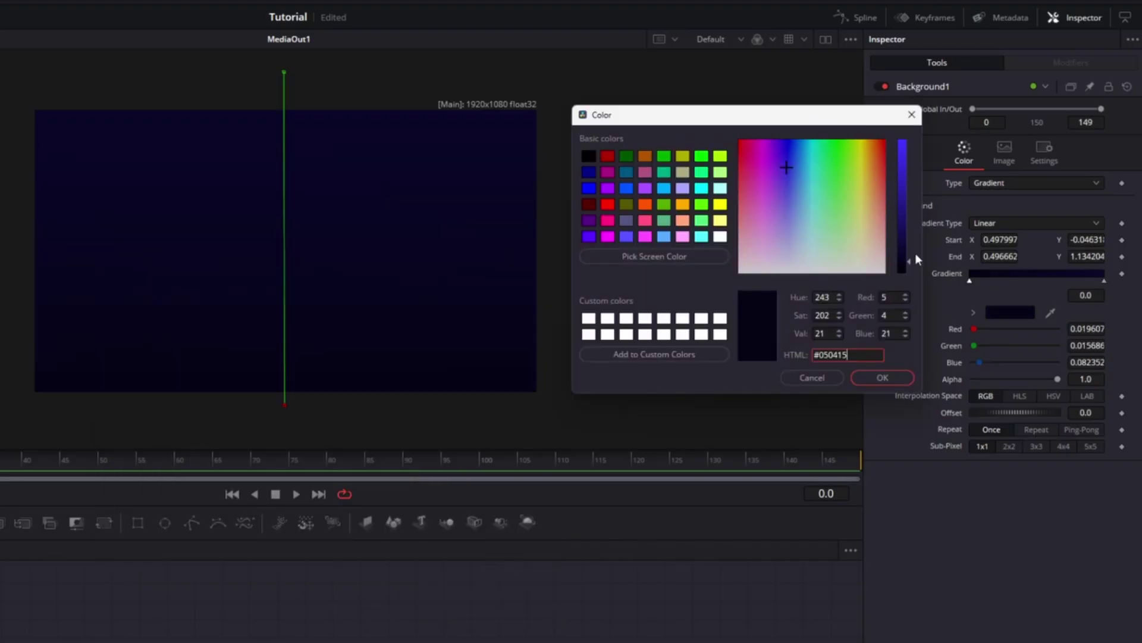
drag(915, 255, 912, 266)
click(881, 377)
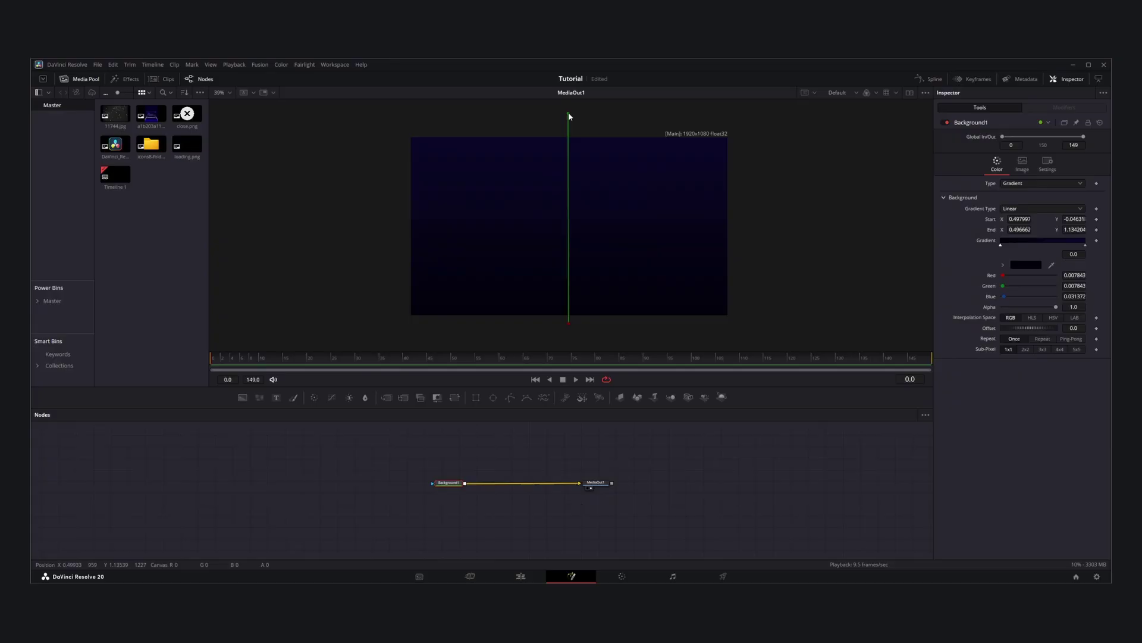
mouse_move(569, 113)
mouse_down()
mouse_move(578, 112)
mouse_move(570, 107)
mouse_up()
Step: Merge a second Background over Background1 and mask it with an ellipse
drag(243, 397, 263, 498)
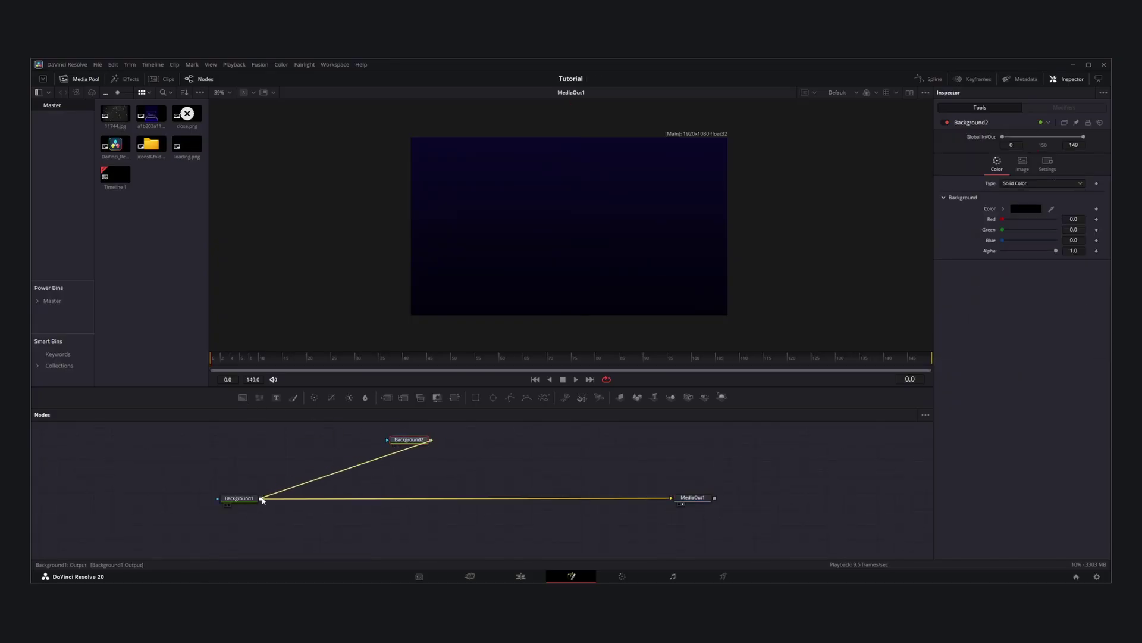
click(409, 441)
click(492, 398)
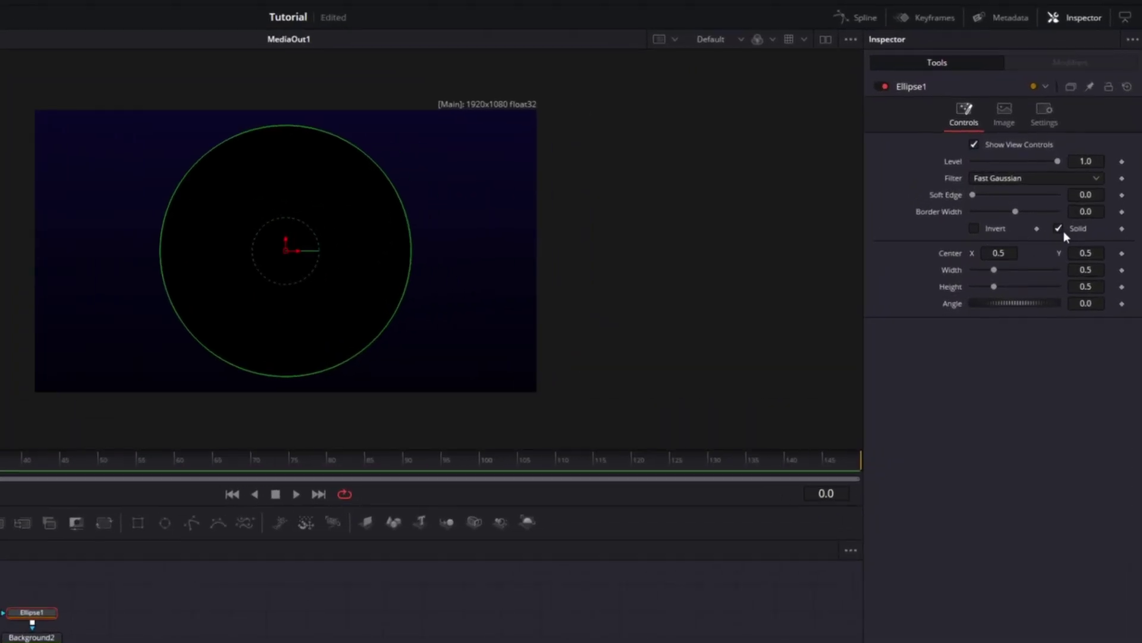
Step: Turn off Solid on the ellipse mask and set its border width to 0.0041 for a thin ring
click(1062, 227)
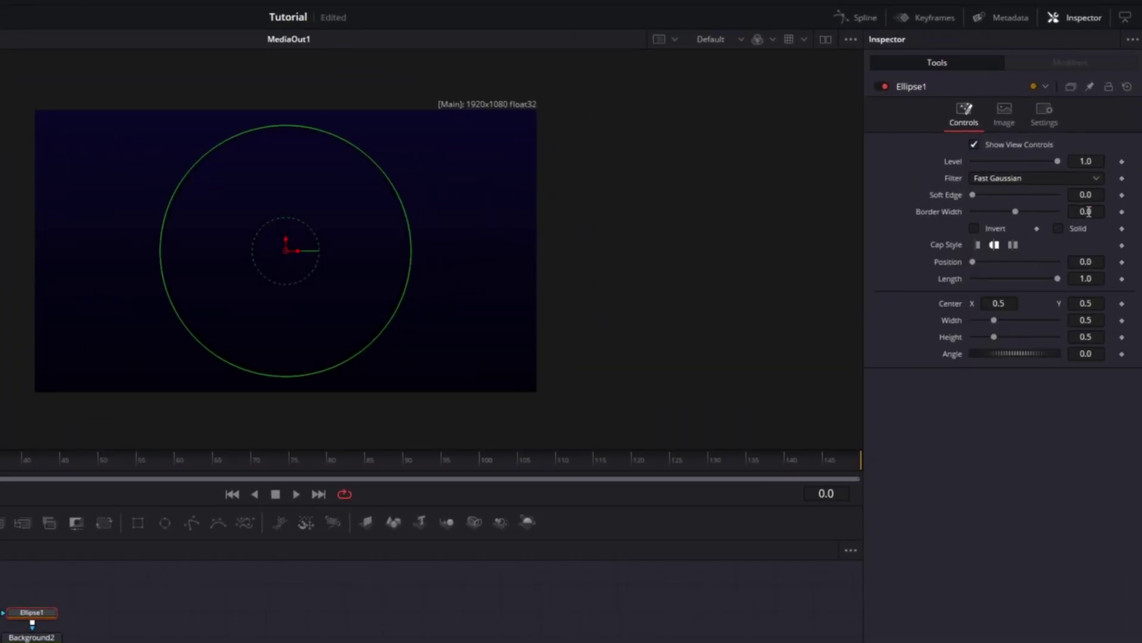
double_click(1085, 212)
text(0.004)
Step: Change Background2 to a linear gradient running from purple #6055d5 to lighter purple #978eff
click(43, 636)
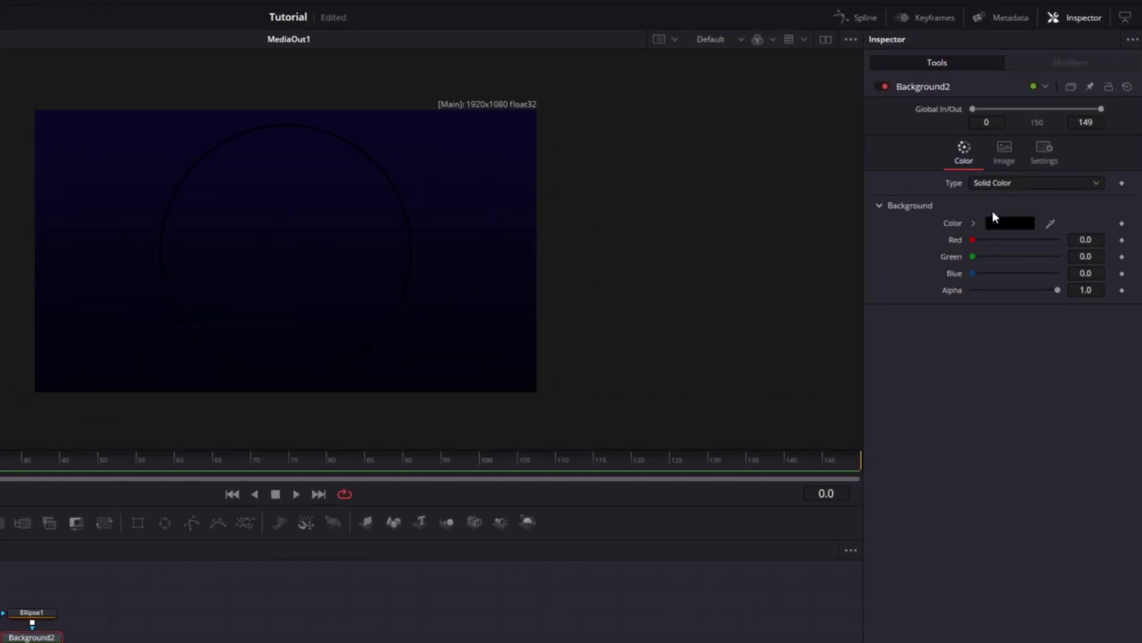
click(1016, 184)
click(1032, 258)
click(1009, 313)
click(599, 432)
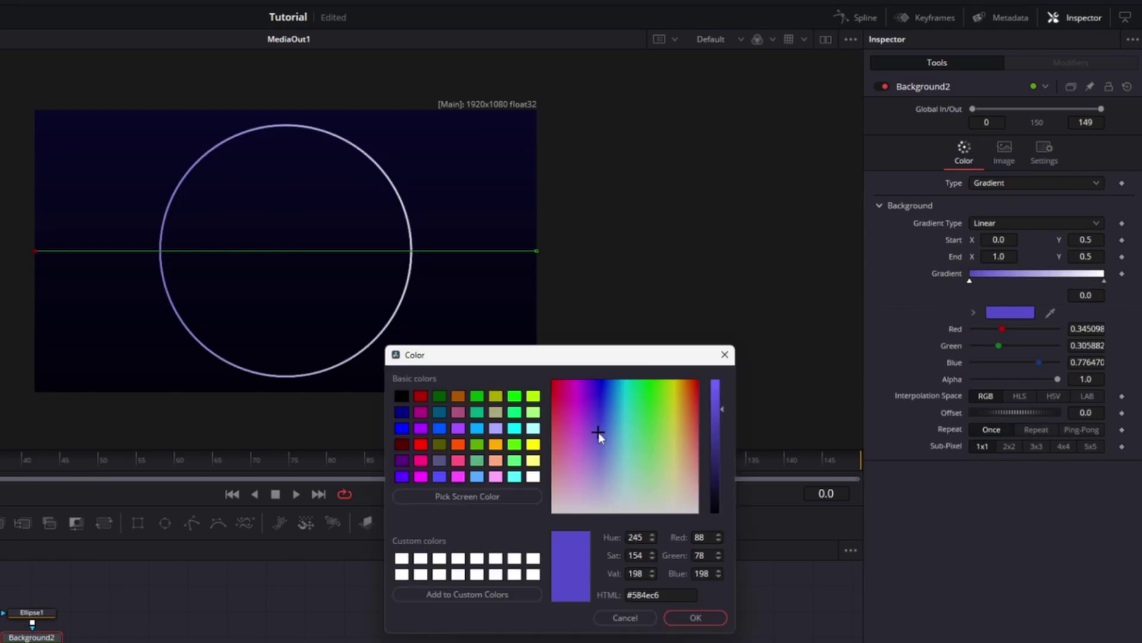
drag(723, 408, 725, 401)
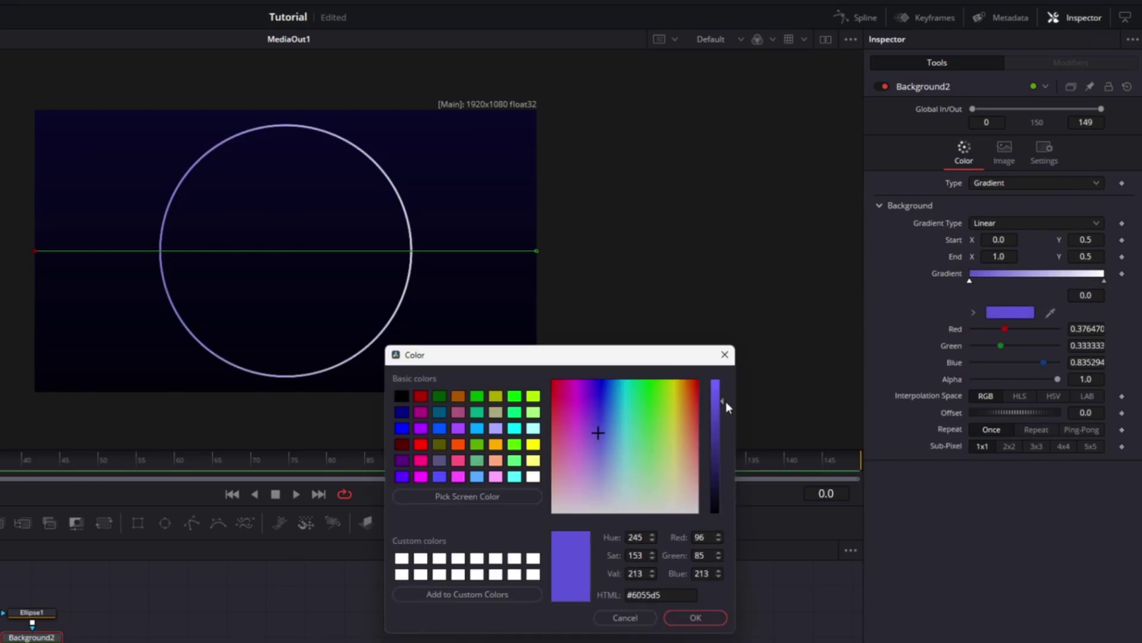
click(638, 592)
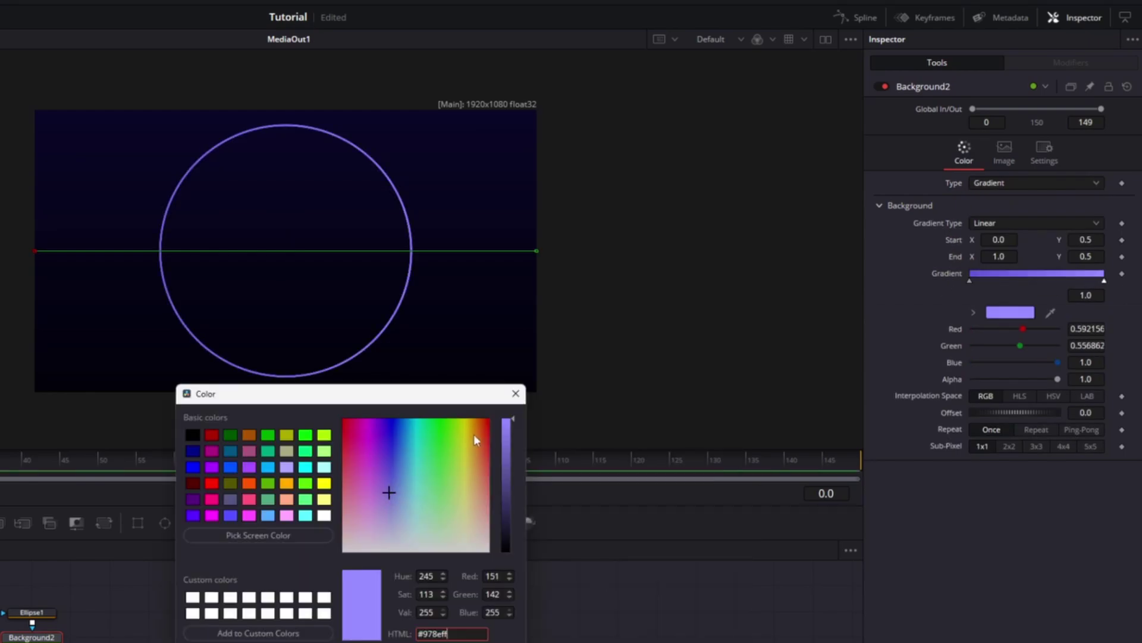
click(476, 642)
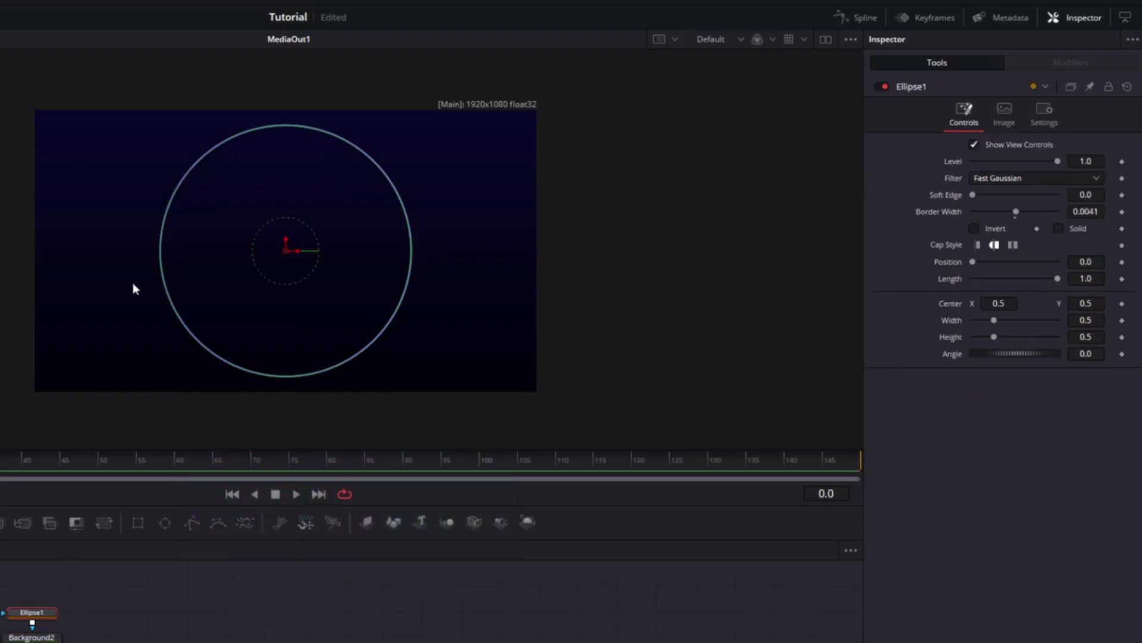
Step: Reshape the ring into a wide arc at the frame's bottom, about 0.96 wide and 0.69 high, with centre Y at -0.122
drag(293, 256, 294, 357)
drag(412, 352, 490, 354)
drag(283, 226, 280, 197)
drag(492, 365, 512, 360)
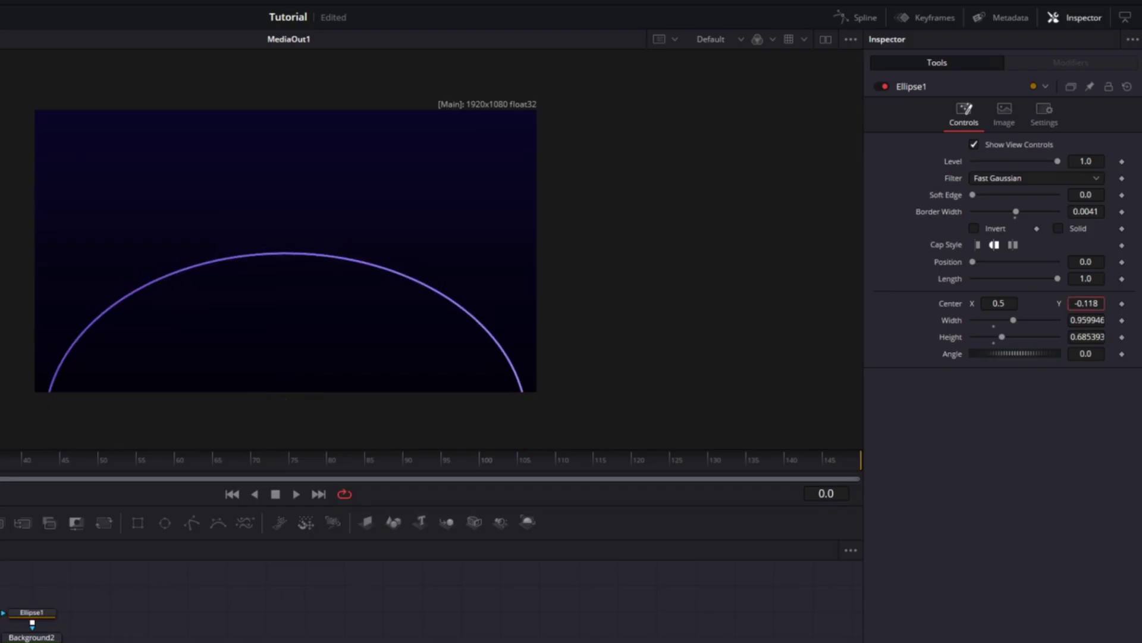
drag(1086, 304, 1091, 303)
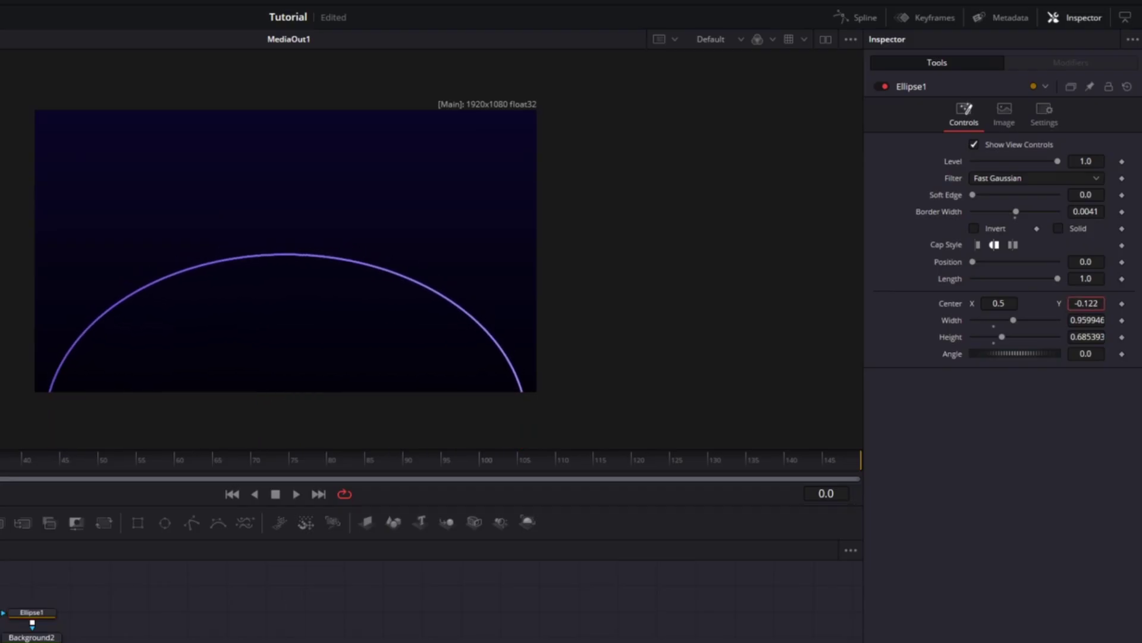
Step: Merge the 11744.jpg star image over the composition after Merge1 and set its apply mode to Screen
drag(115, 114, 434, 508)
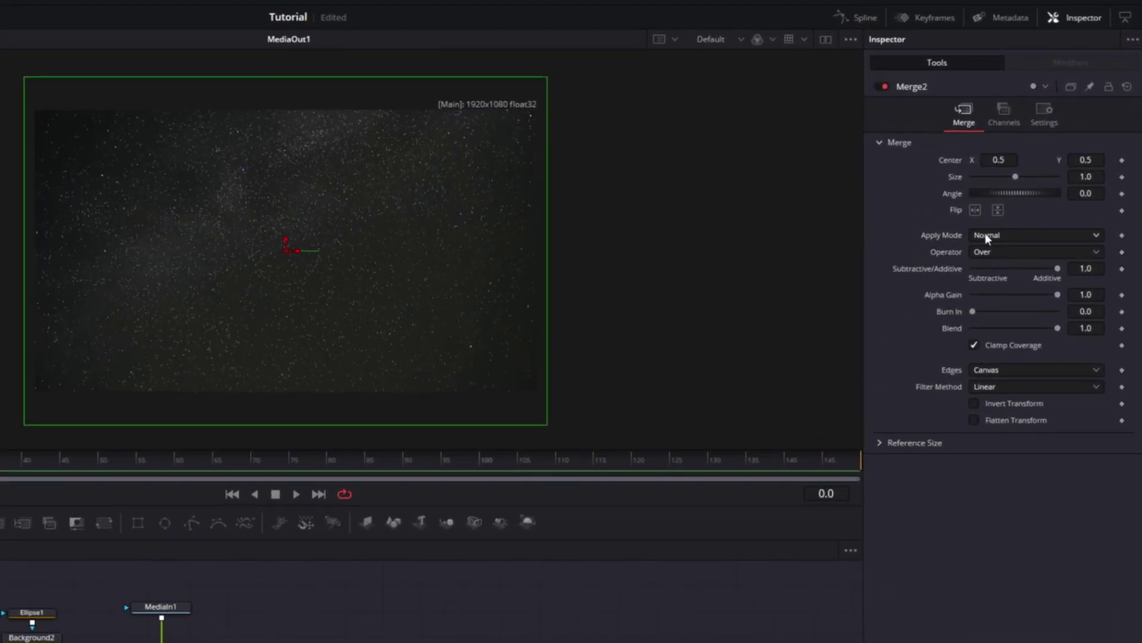
click(999, 236)
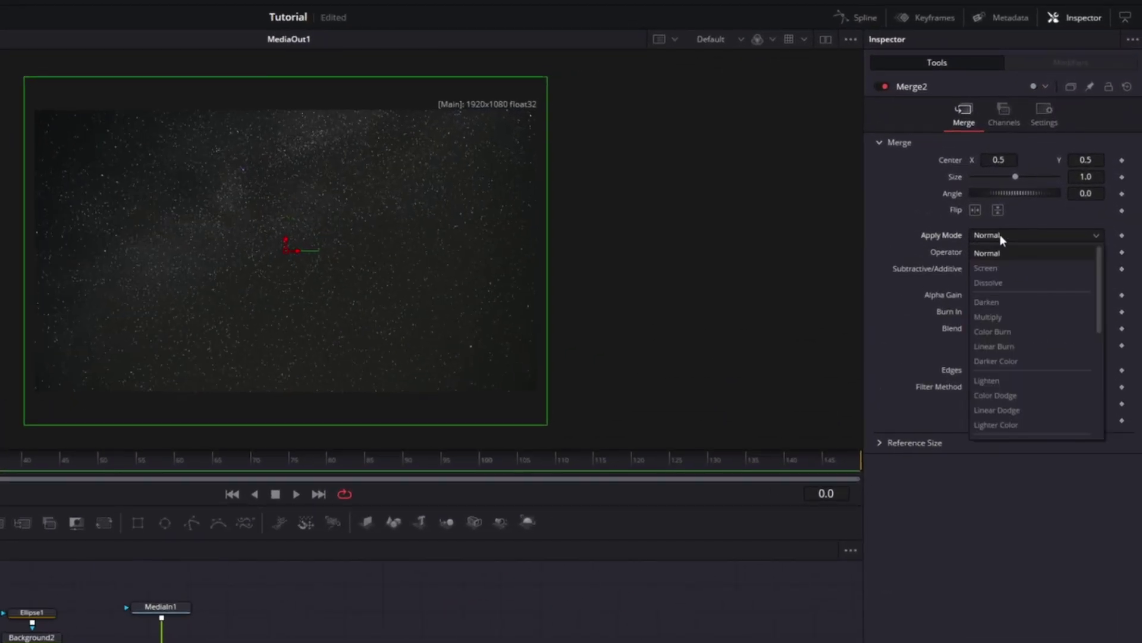
click(1009, 266)
click(474, 611)
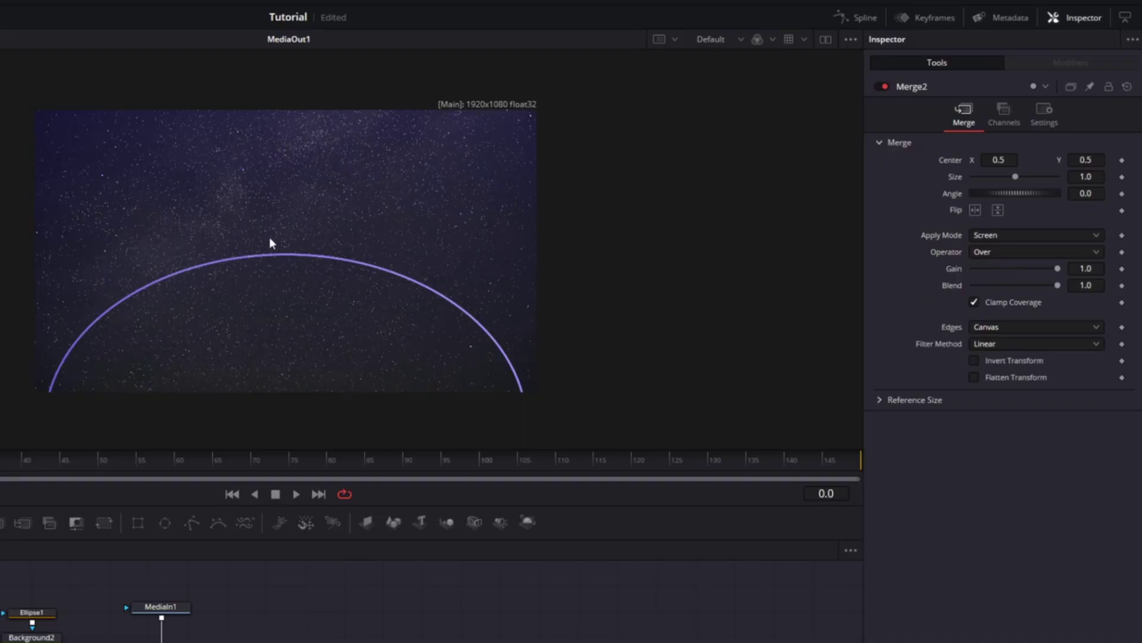
Step: Mask the star image with an ellipse centred at about Y 0.12 and about 1.0 wide, covering the area under the arc
click(171, 610)
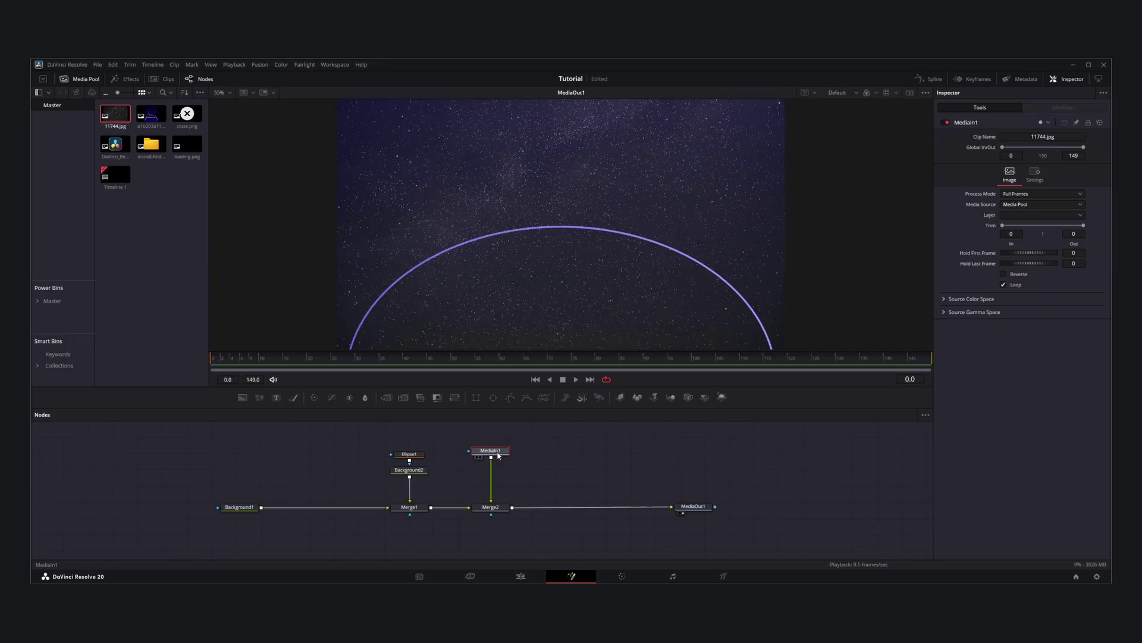
click(493, 399)
scroll(545, 265, down, 3)
drag(553, 242, 636, 306)
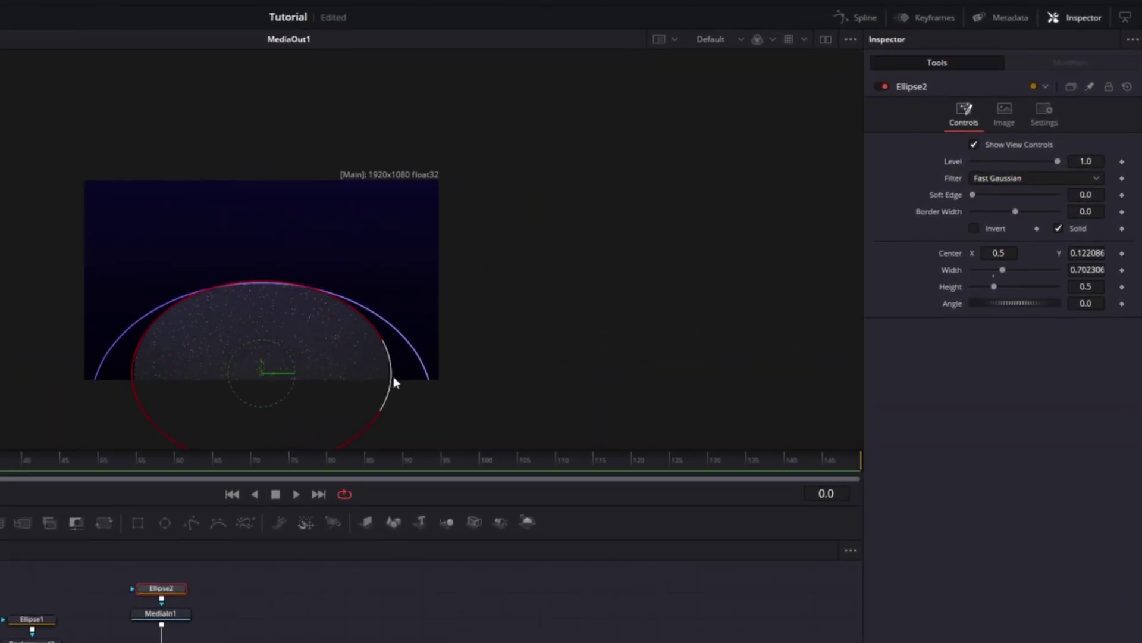
drag(394, 381, 447, 380)
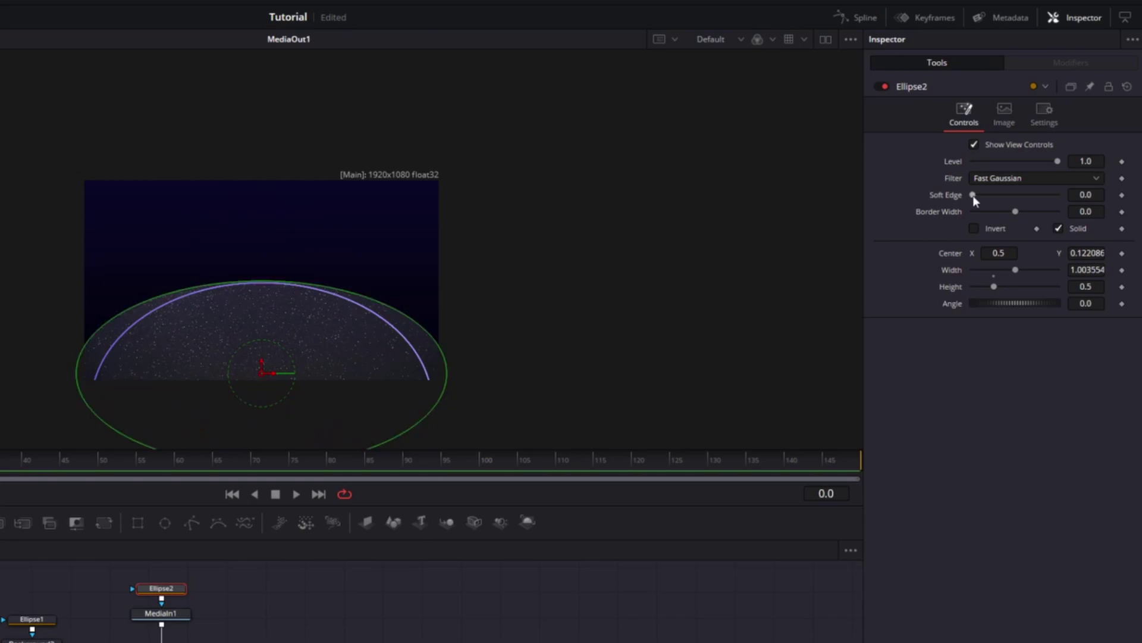
Step: Soften the edge of the star image's ellipse mask and lower the Blend of Merge2
drag(974, 195, 1044, 195)
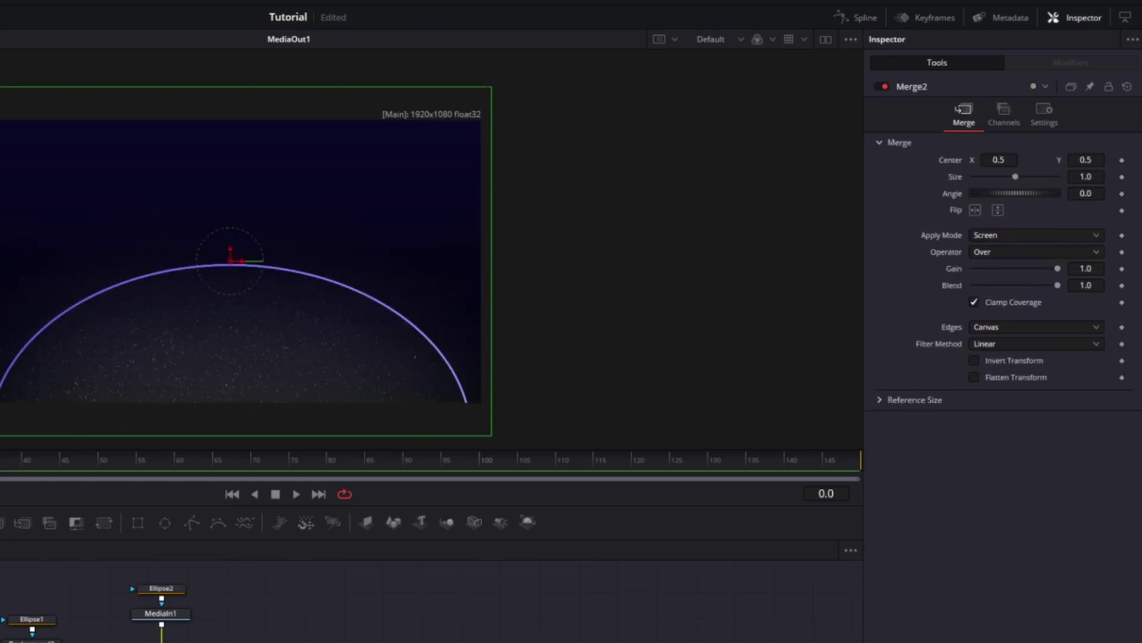
drag(1048, 285, 1042, 288)
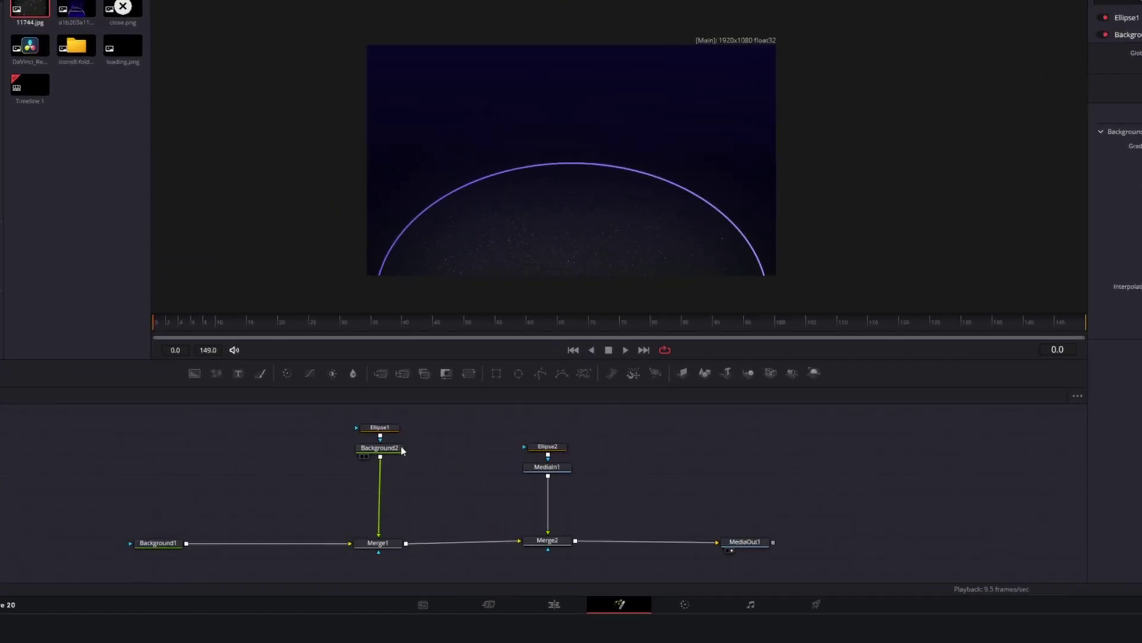
Step: Merge a third Background over Background2 and place the new nodes neatly between Background2 and Merge1
click(400, 457)
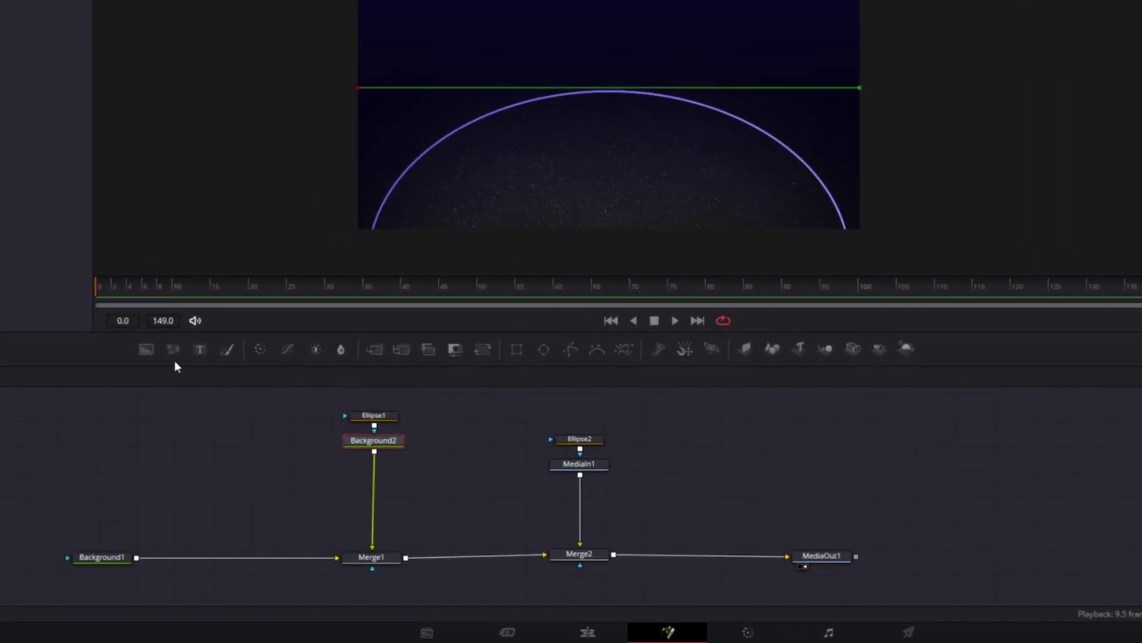
click(151, 350)
drag(468, 471, 395, 473)
drag(395, 470, 311, 469)
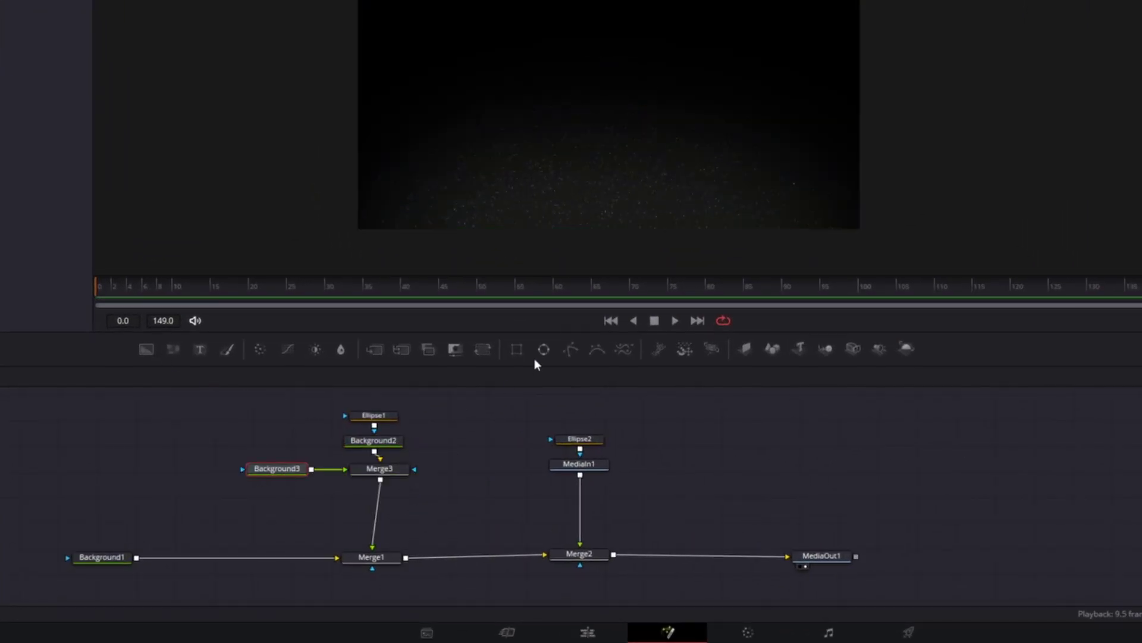
Step: Mask Background3 with a rectangle and move it down to cover the lower ends of the arc
click(517, 351)
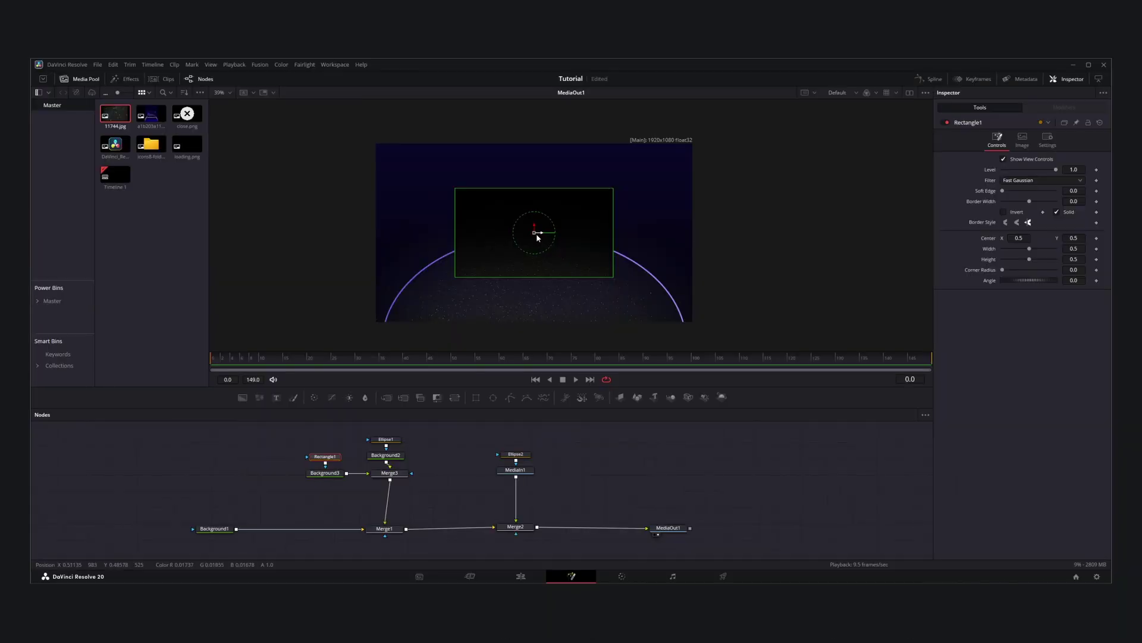
drag(1073, 238, 799, 238)
drag(613, 331, 701, 343)
Step: Set Background3's colour by sampling the dark navy near the top of the image in the viewer
click(671, 446)
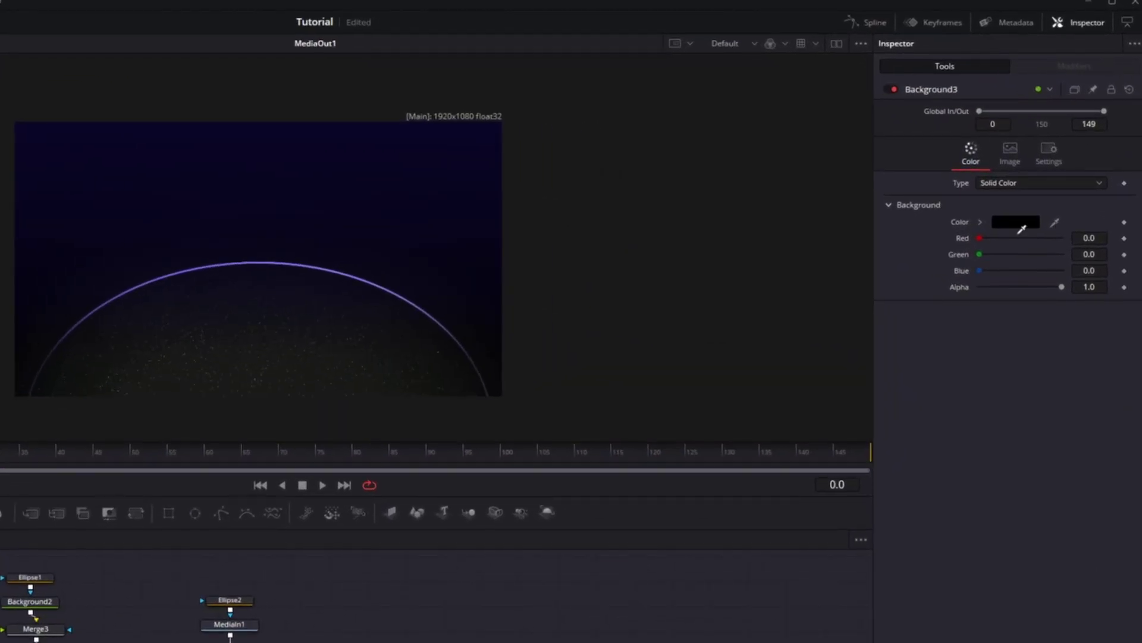
drag(1051, 209, 757, 222)
drag(602, 242, 392, 135)
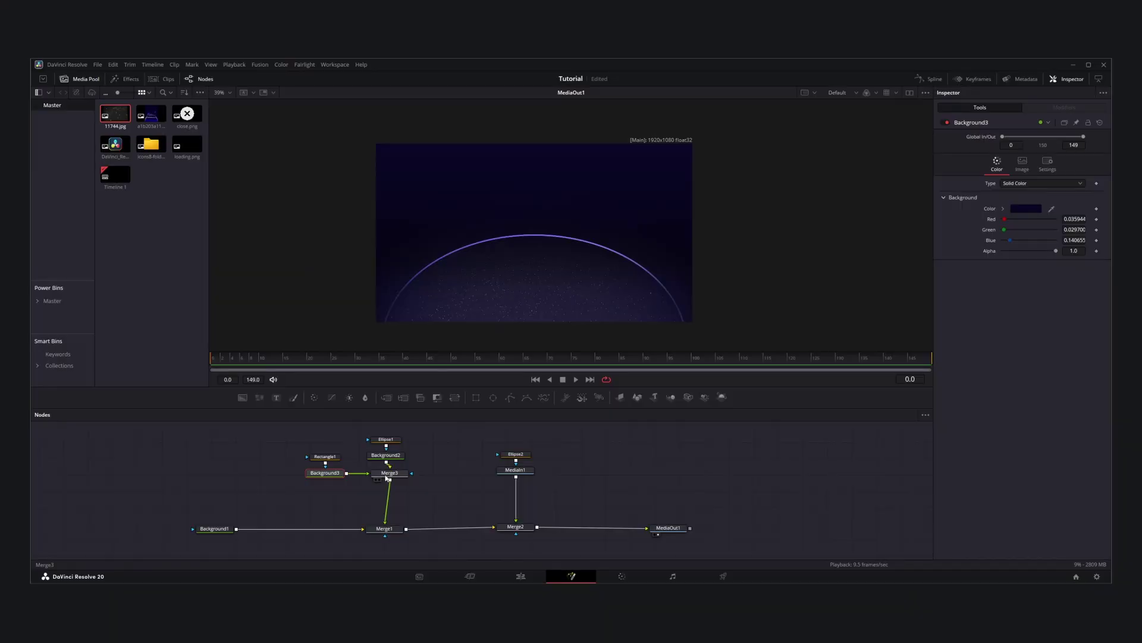
Step: Add a Soft Glow node directly after Merge3
click(35, 631)
key(shift+space)
text(so)
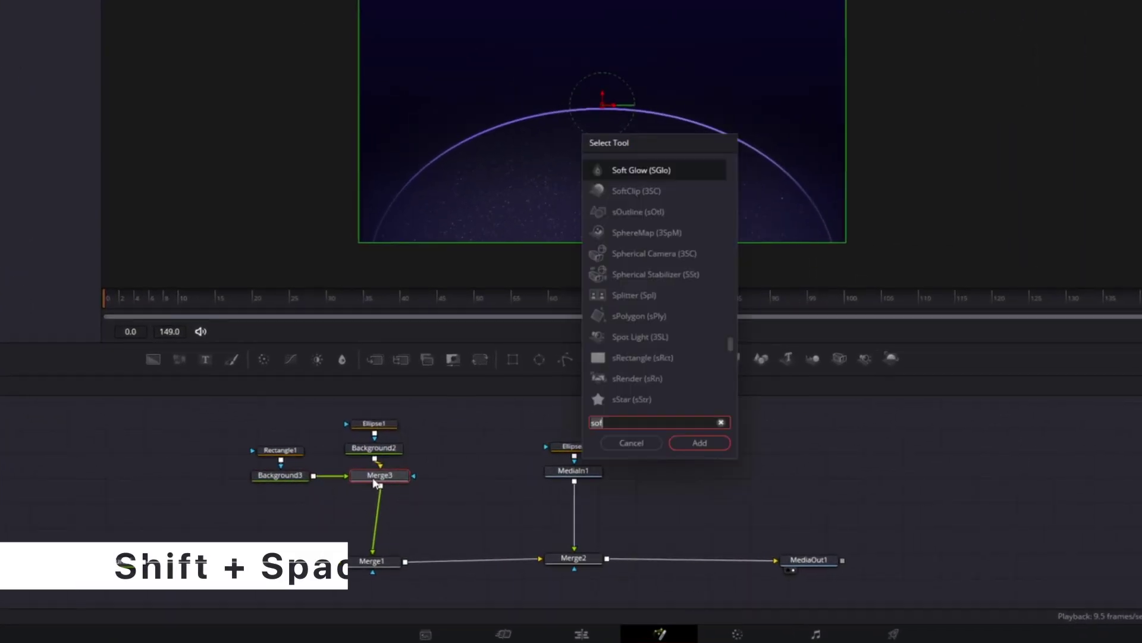
key(Return)
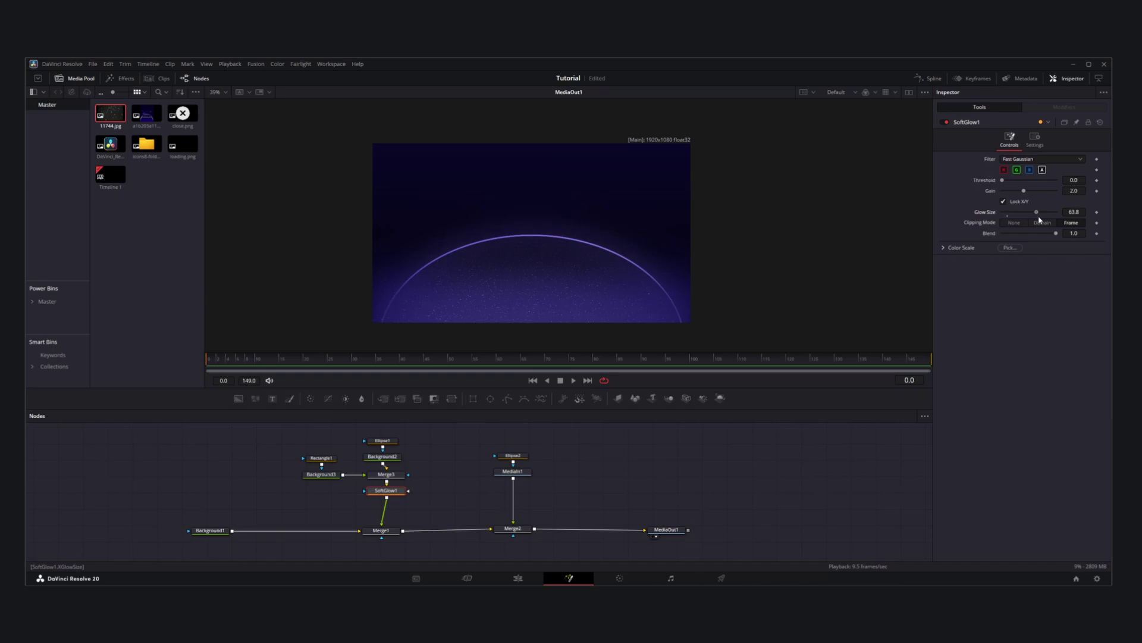
Step: Adjust the glow size of SoftGlow1 to spread a wide, soft halo around the arc
mouse_move(1039, 218)
mouse_down()
mouse_move(1005, 191)
mouse_move(1035, 226)
mouse_up()
mouse_move(998, 194)
mouse_down()
mouse_move(1040, 228)
mouse_move(988, 195)
mouse_move(998, 195)
mouse_up()
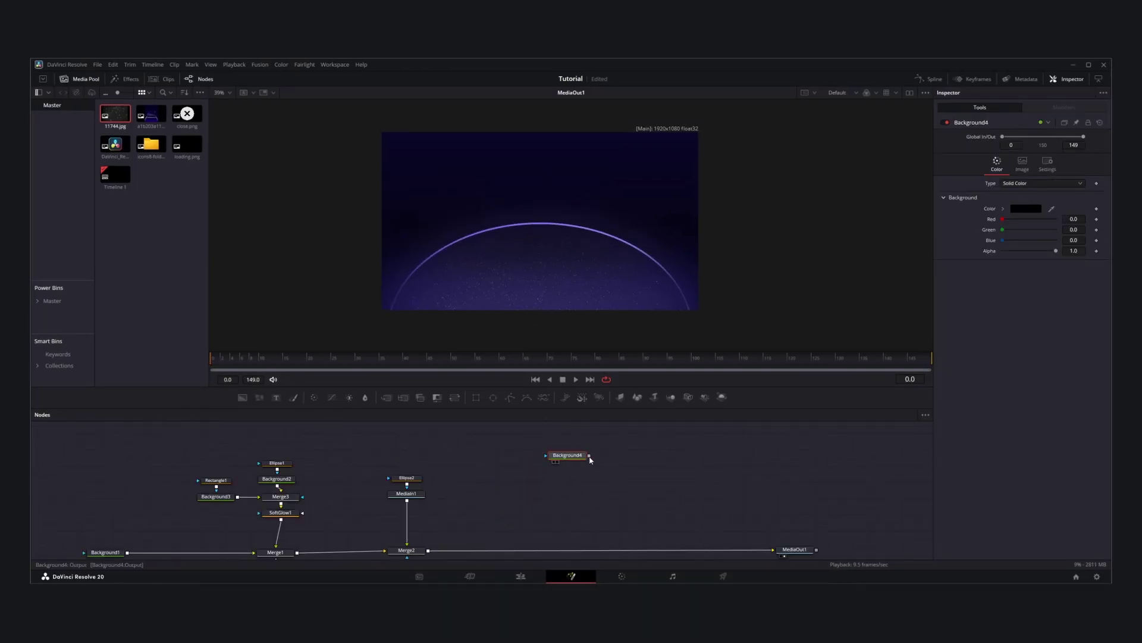
Step: Merge Background4 over the Merge2 output and mask it with a rectangle
drag(589, 455, 576, 479)
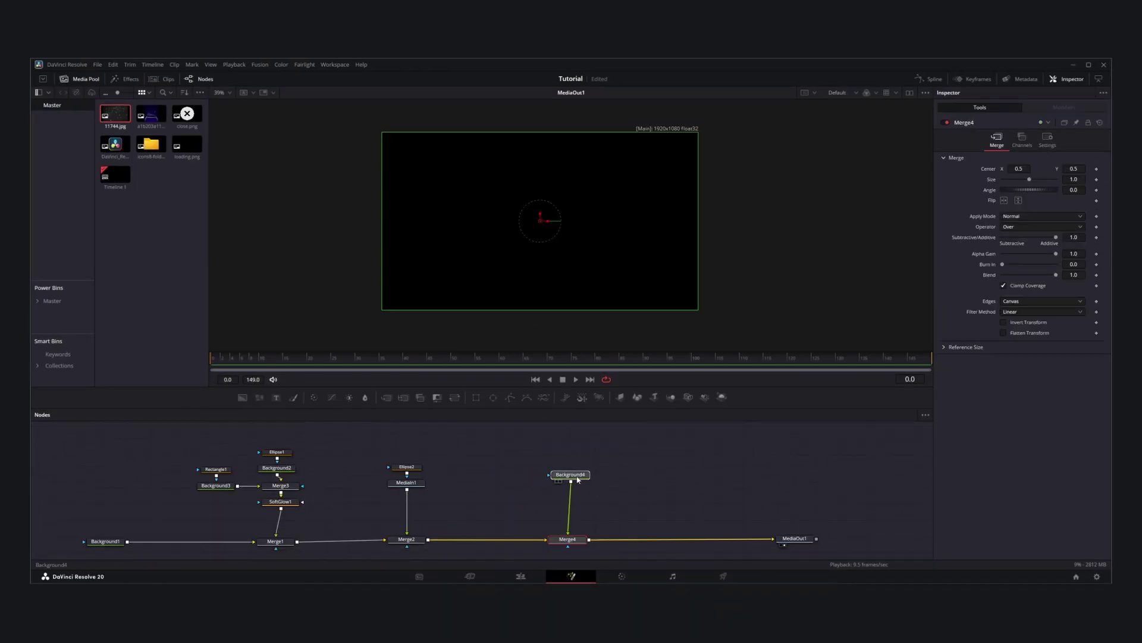
click(476, 398)
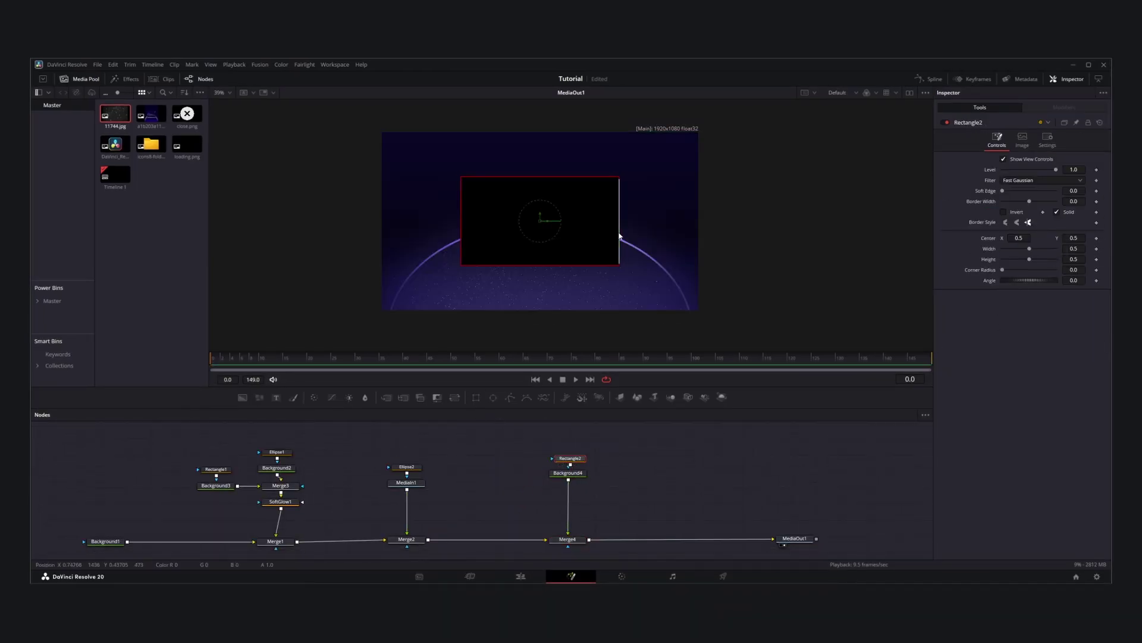
Step: Resize the Rectangle2 mask to about 0.62 wide and 0.586 high, and round its corners with a radius of 0.307
drag(619, 236, 641, 235)
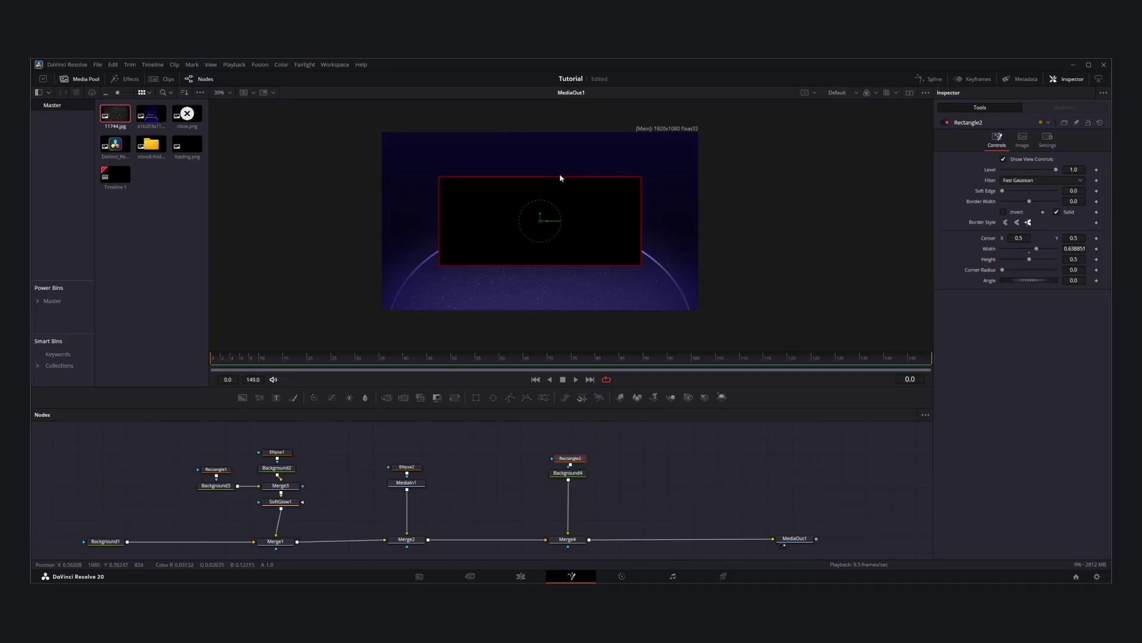
drag(561, 176, 562, 169)
drag(637, 225, 633, 226)
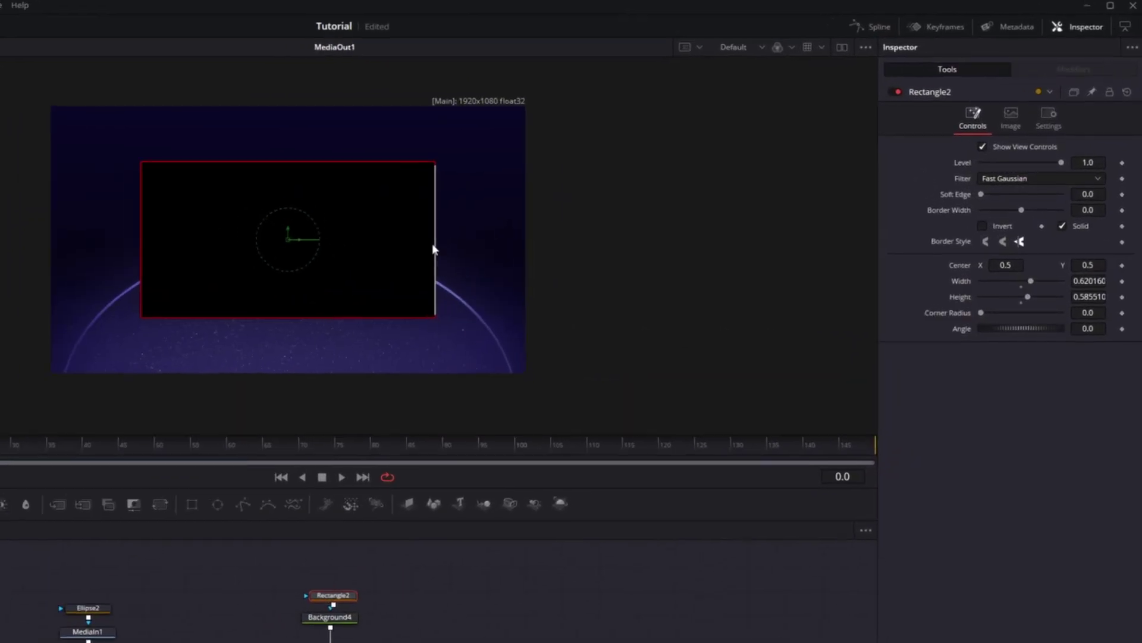
drag(1005, 320, 1002, 322)
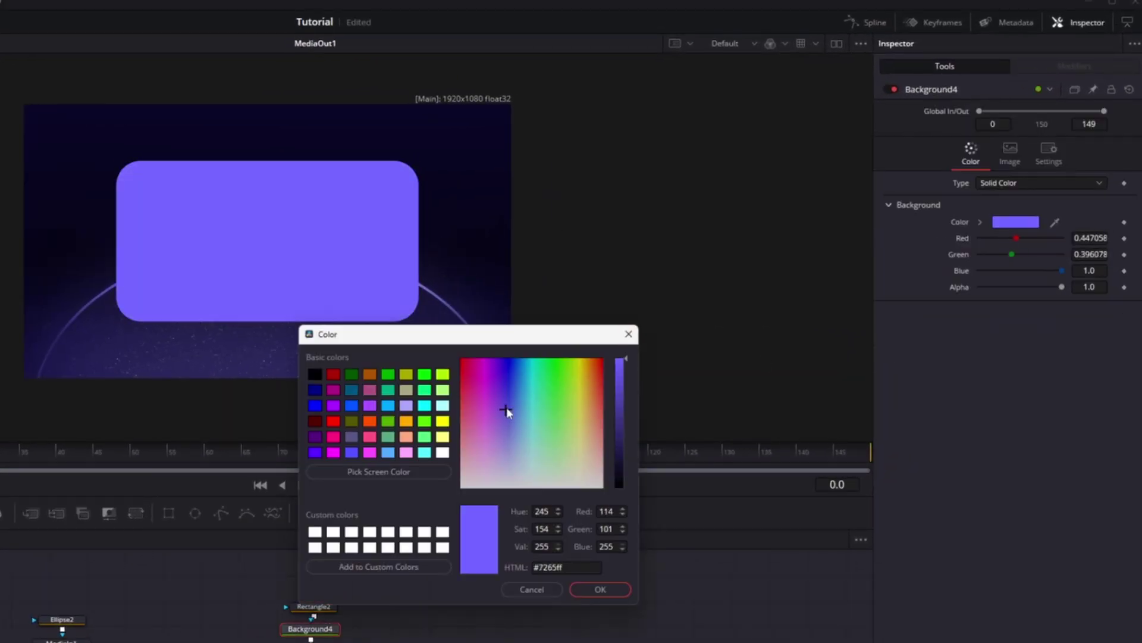
Step: Set Background4's colour to the dark indigo #161038
drag(628, 381, 631, 459)
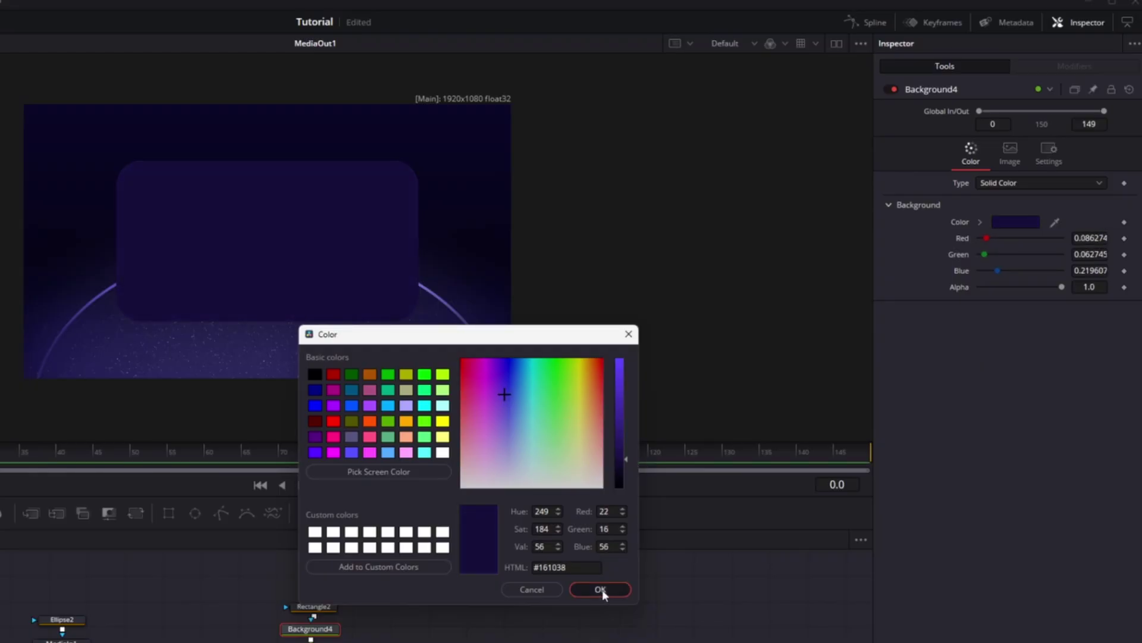
click(599, 591)
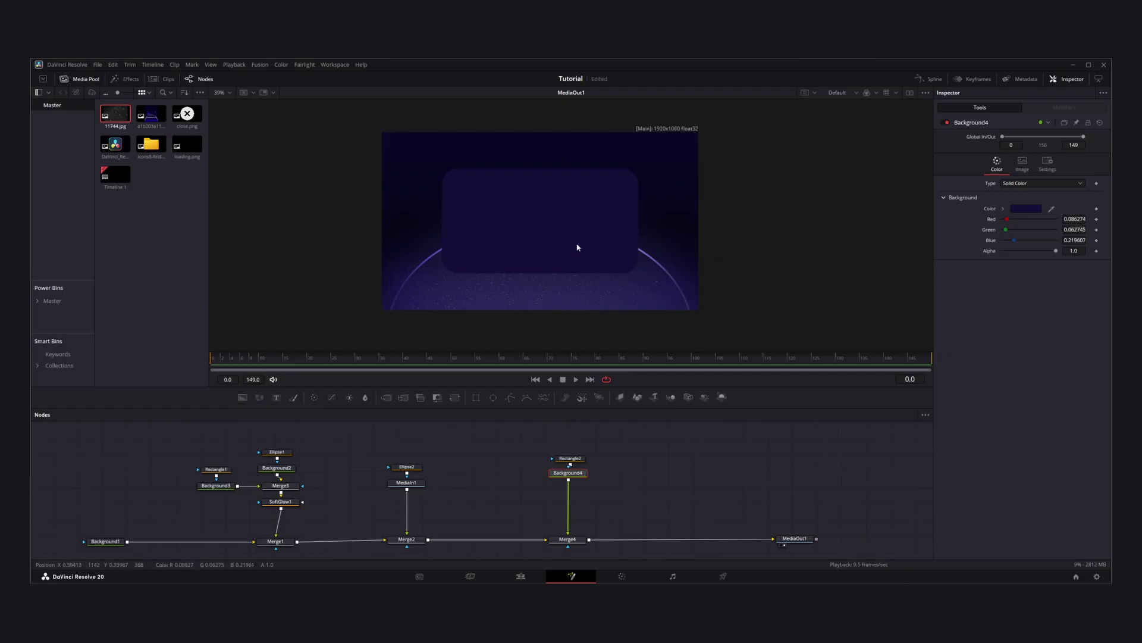
Step: Add a Gaussian Blur node directly after Merge2
click(414, 539)
key(shift+space)
text(so)
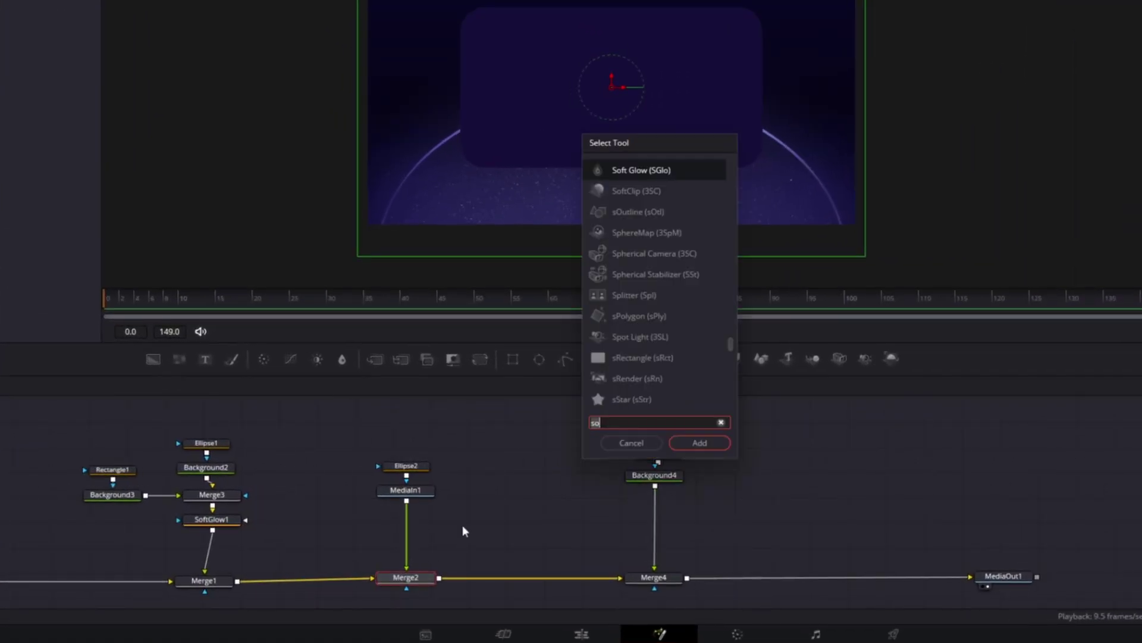
key(BackSpace)
key(BackSpace)
text(gaus)
key(Return)
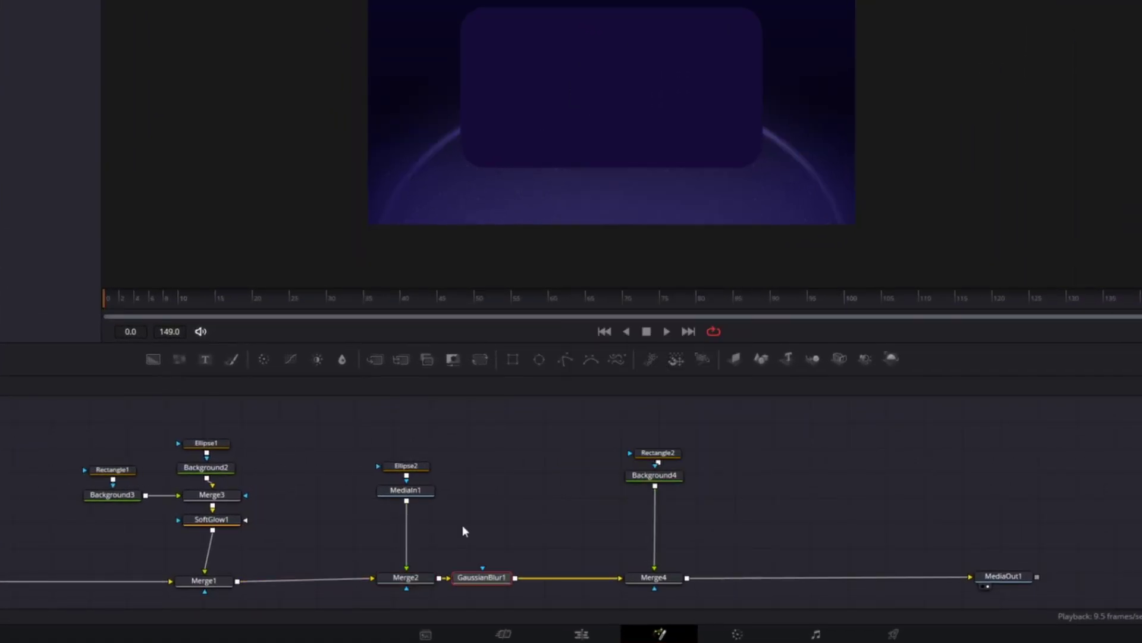
Step: Add a Soft Glow node between GaussianBlur1 and Merge4
click(485, 577)
key(shift+space)
text(sof)
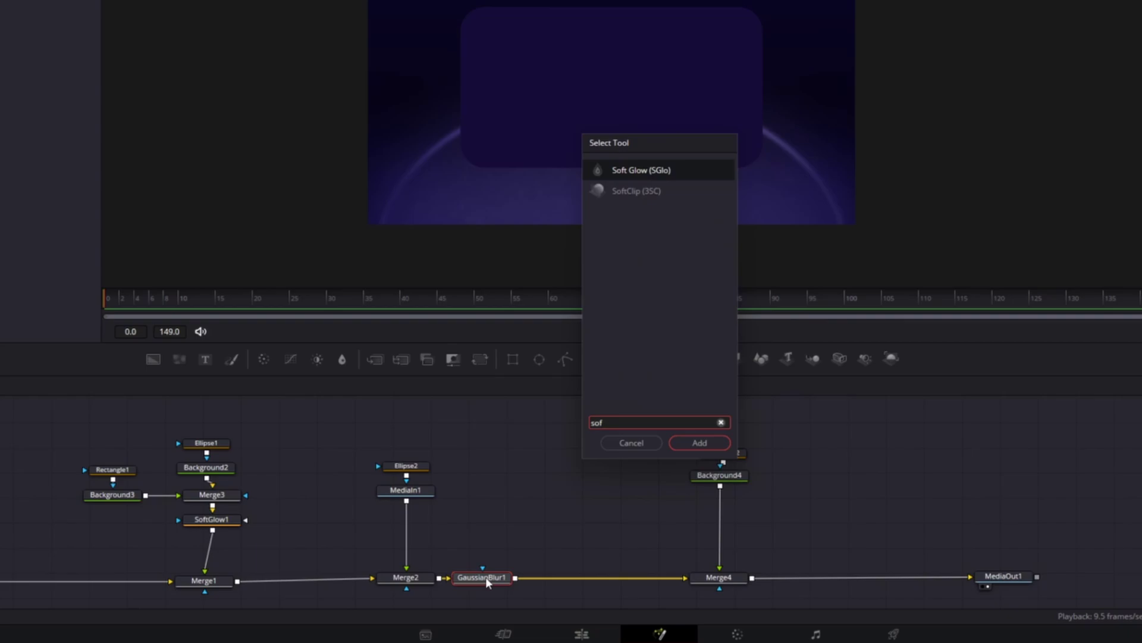
key(Return)
Step: Connect Rectangle2 as the mask of both GaussianBlur1 and SoftGlow2 so they affect only the panel area
click(717, 439)
drag(719, 448, 706, 454)
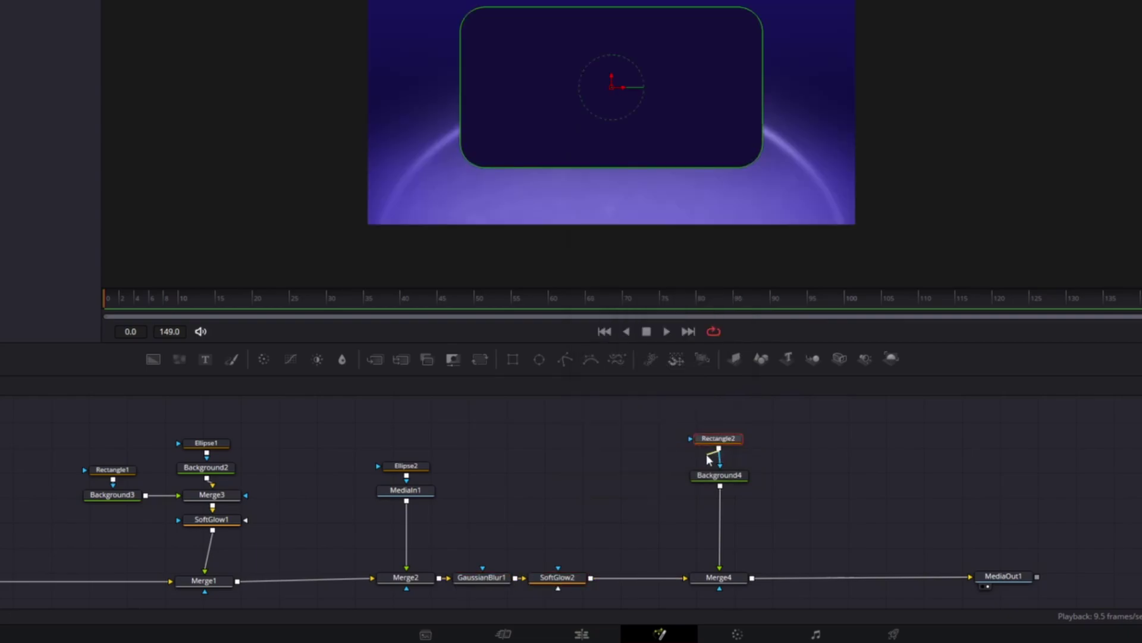
drag(574, 495, 482, 575)
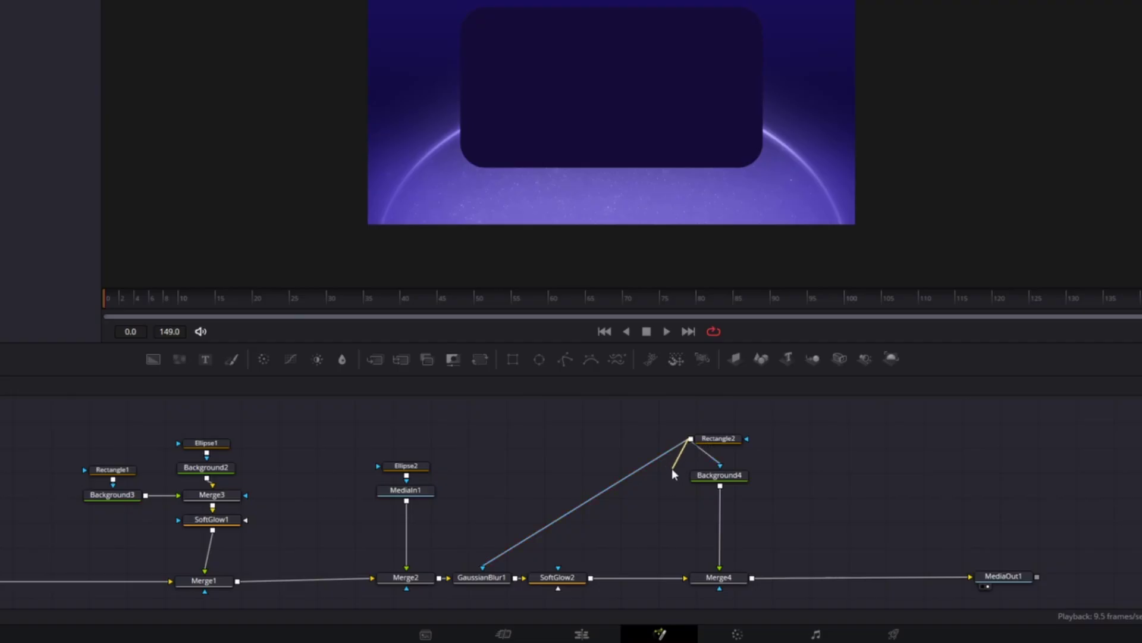
drag(580, 551, 557, 569)
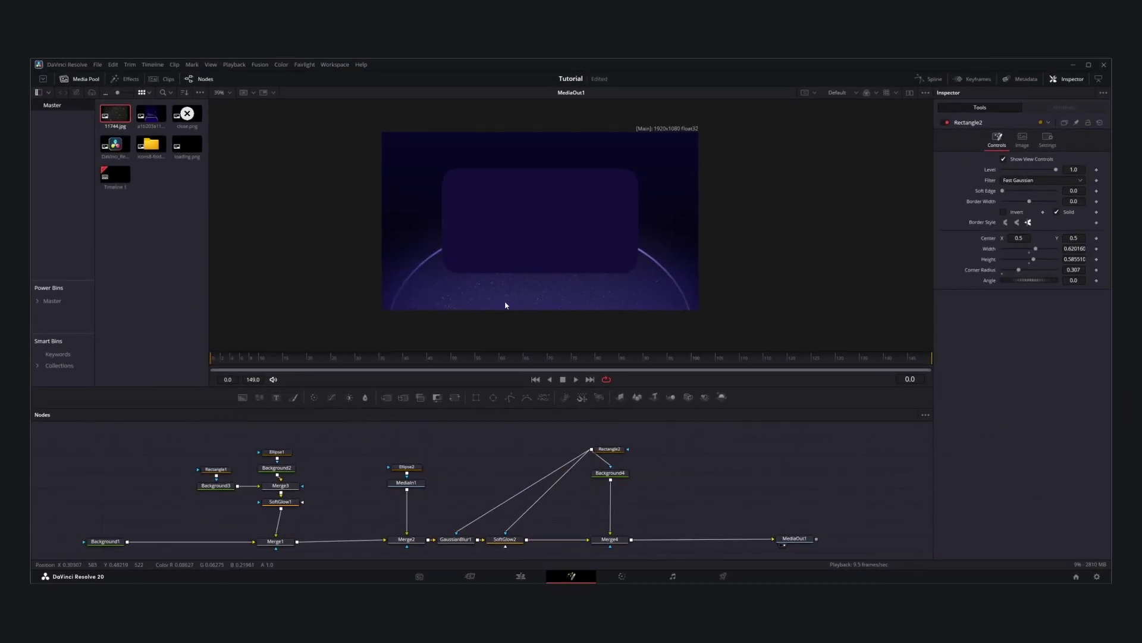
Step: Lower Merge4's Blend to make the panel semi-transparent, and raise SoftGlow2's Gain to about 3.2
click(618, 540)
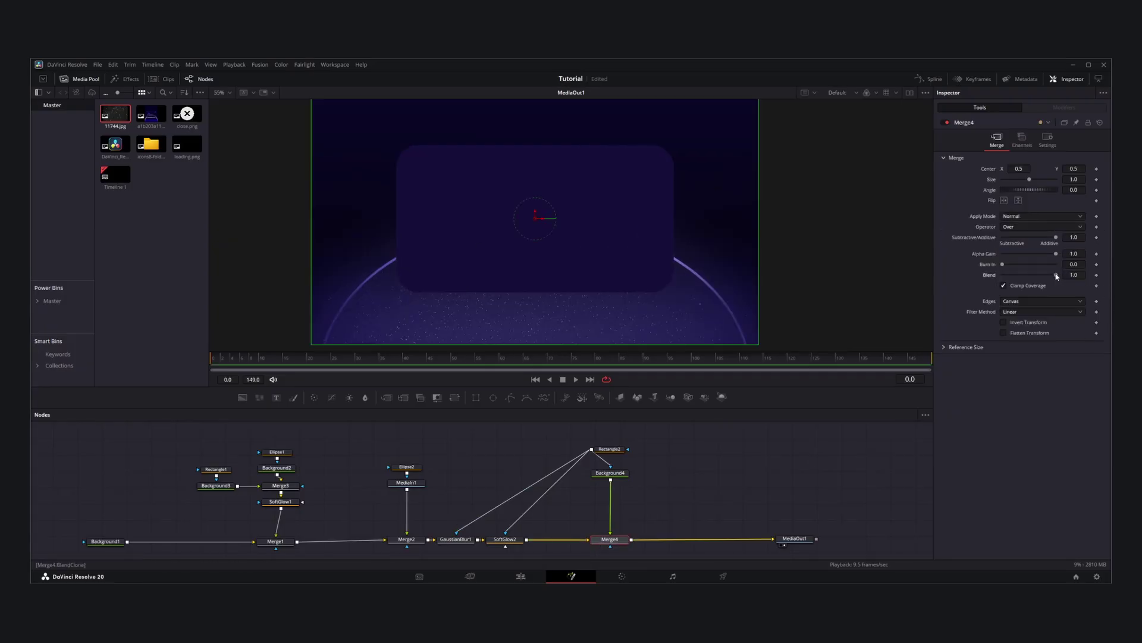
drag(1057, 276, 1034, 275)
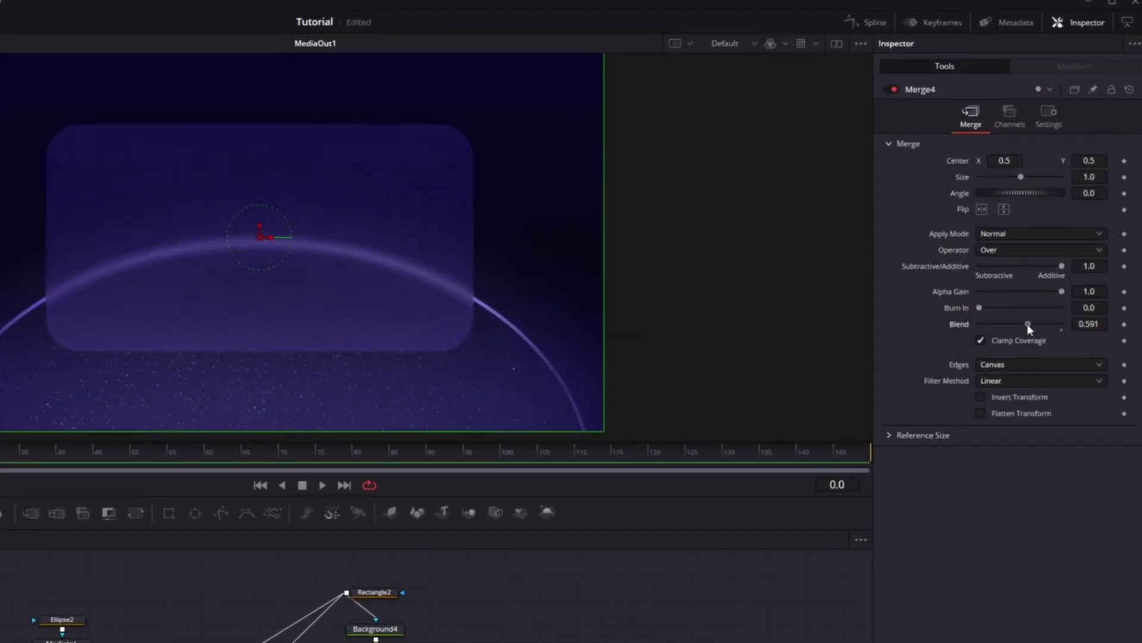
drag(1027, 323, 1034, 324)
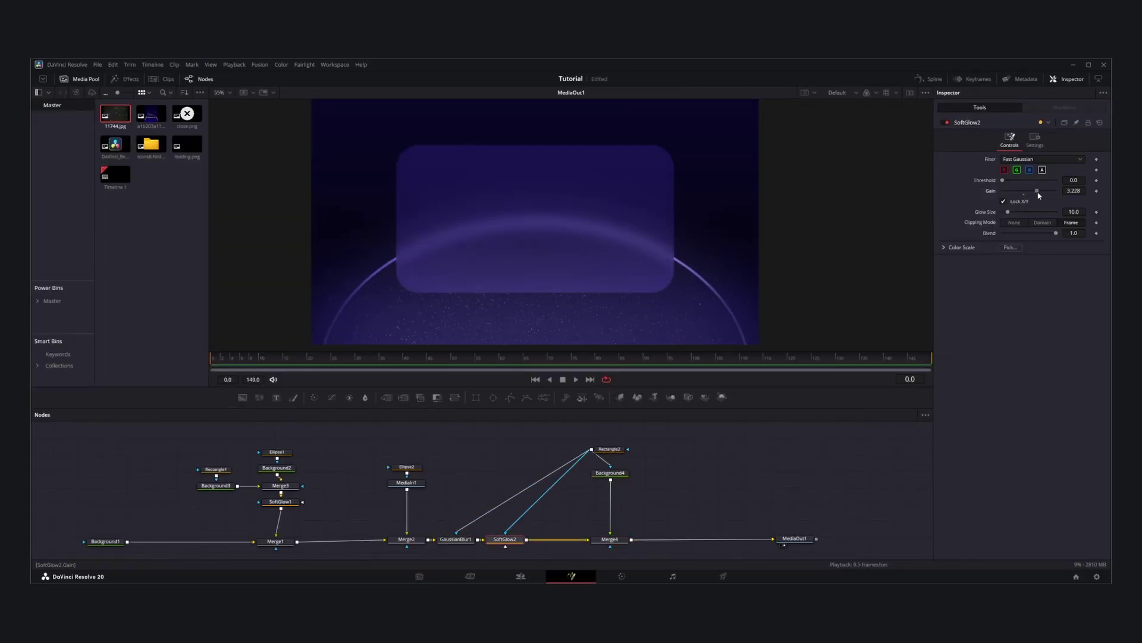
drag(1014, 213, 1039, 191)
Step: Add an Edge Detect node directly after Background4
click(550, 472)
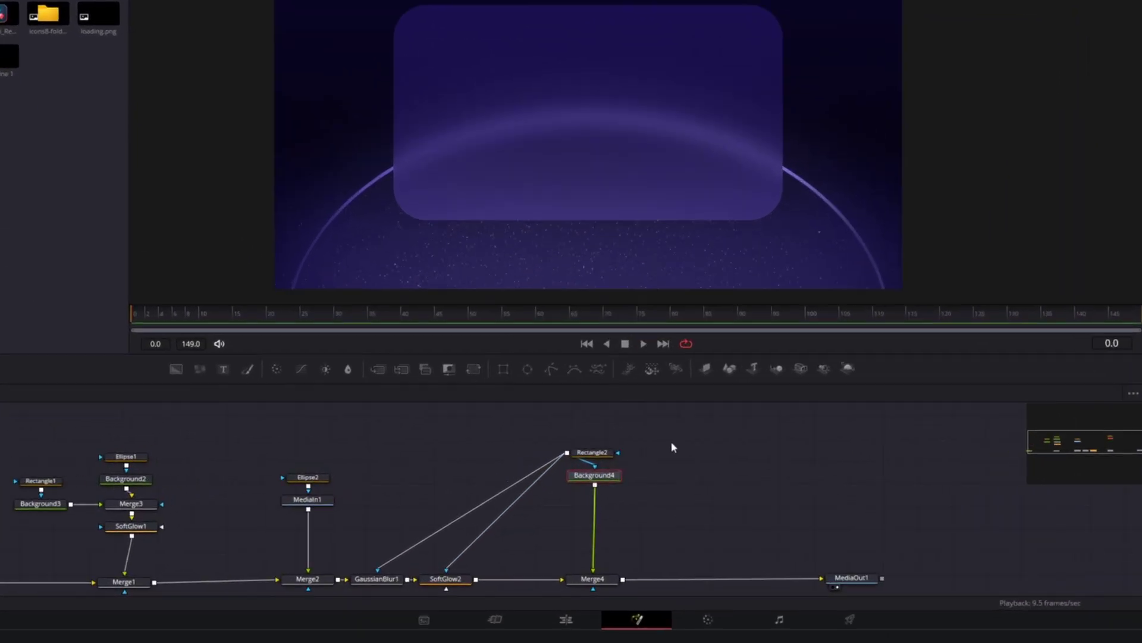
key(shift+space)
text(edg)
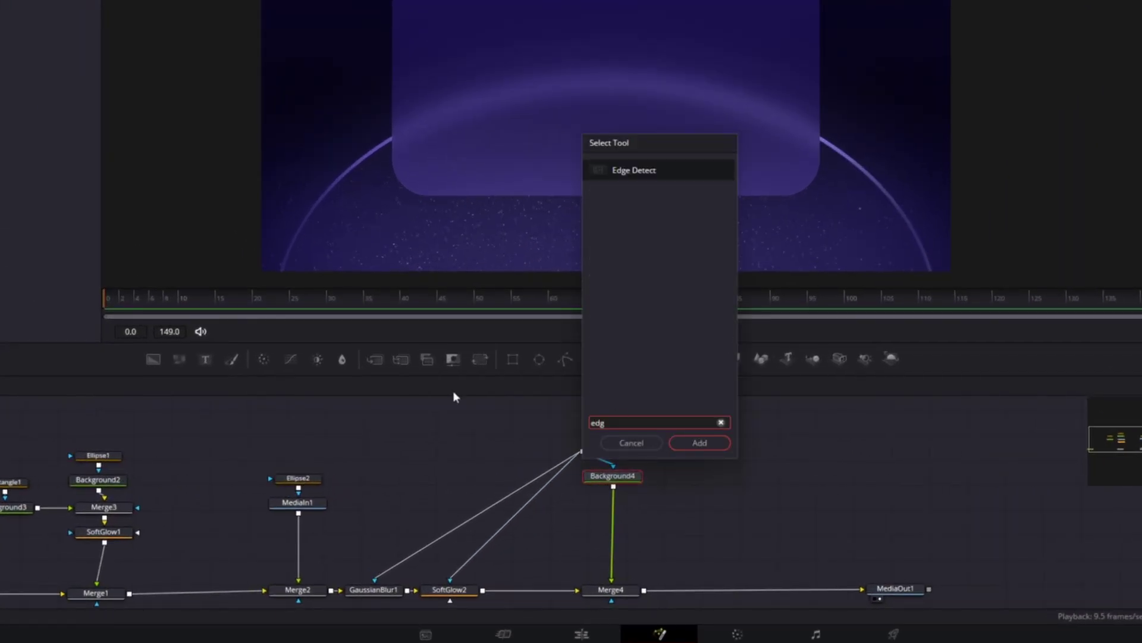
click(706, 442)
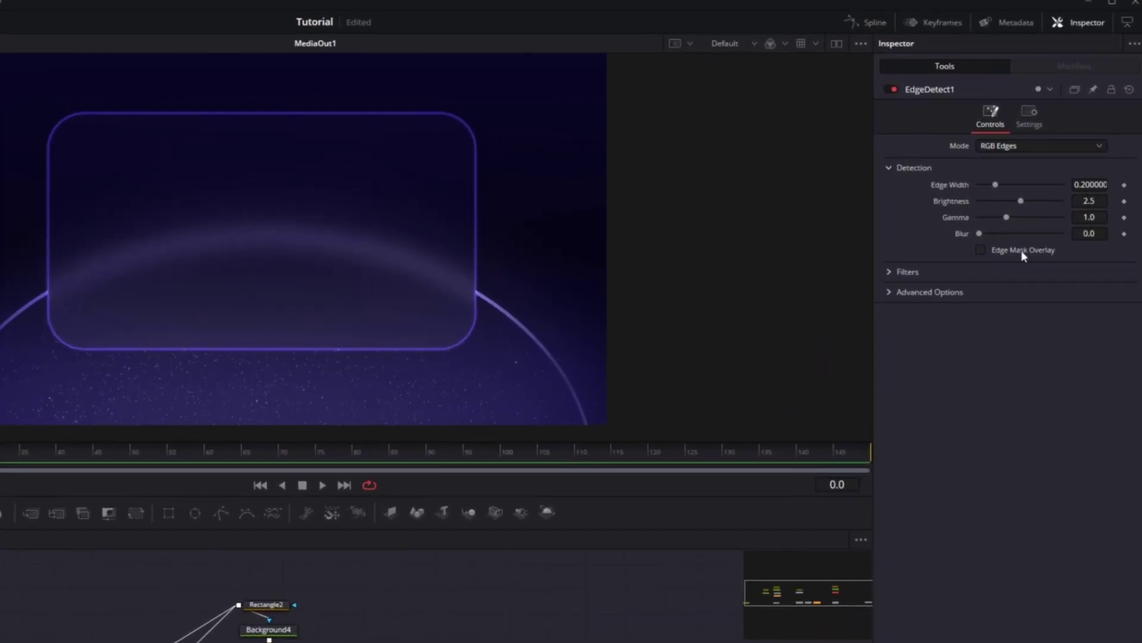
Step: Enable Edge Mask Overlay on EdgeDetect1 and set Edge Width to 0.142, Brightness to 3.307 and Gamma to 1.02
click(984, 251)
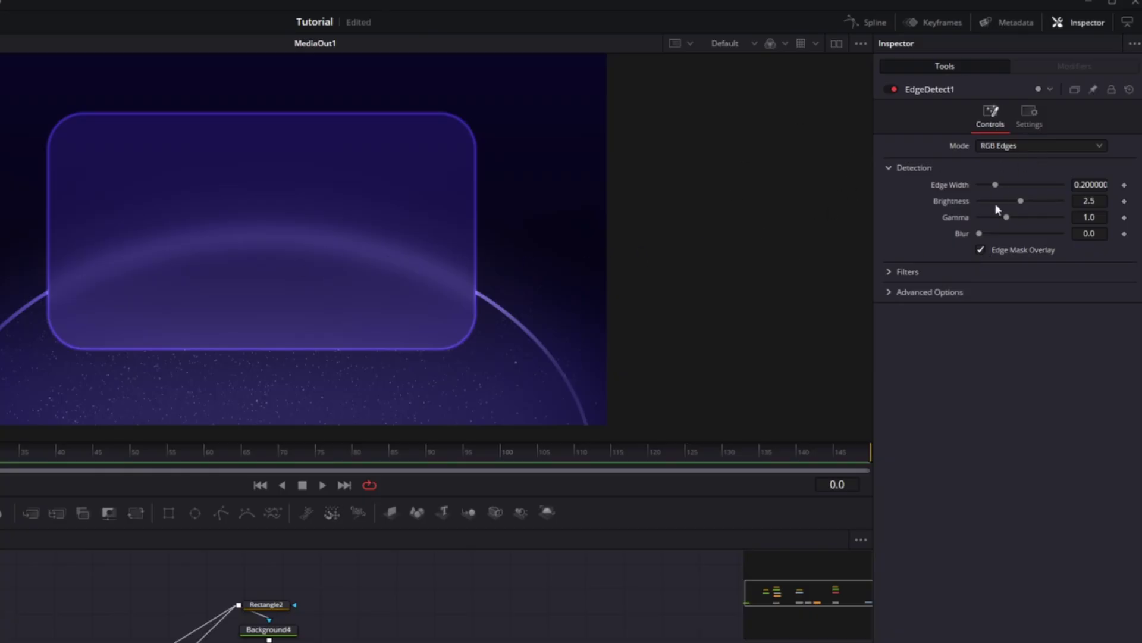
drag(997, 186, 992, 186)
mouse_move(1021, 202)
mouse_down()
mouse_move(1034, 201)
mouse_move(1028, 218)
mouse_up()
drag(1020, 221, 1010, 219)
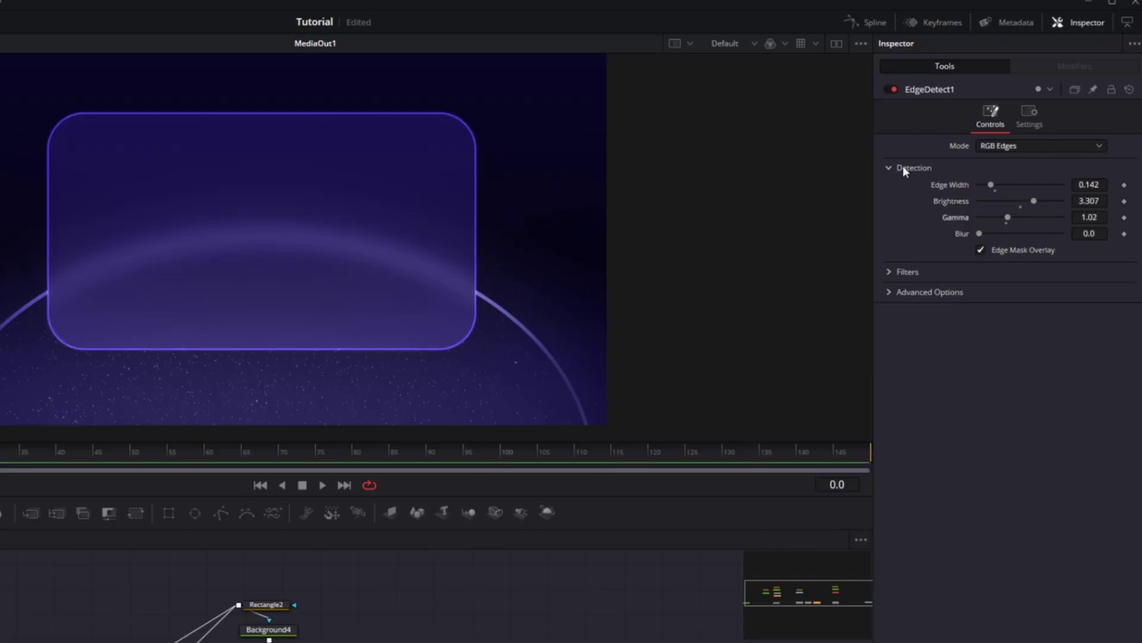
Step: Switch EdgeDetect1 to Grayscale Edges mode and give the panel outline a blue-violet edge colour
click(1001, 149)
click(1007, 177)
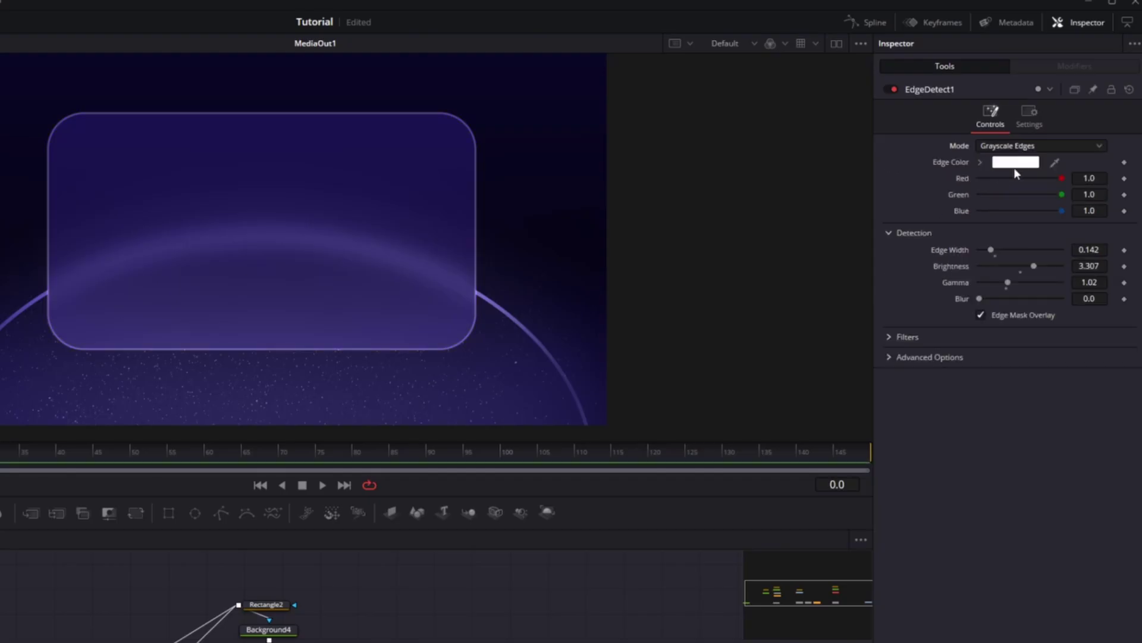
click(1016, 162)
click(395, 305)
click(470, 323)
drag(470, 325, 469, 312)
drag(439, 306, 467, 278)
click(465, 301)
drag(372, 309, 432, 343)
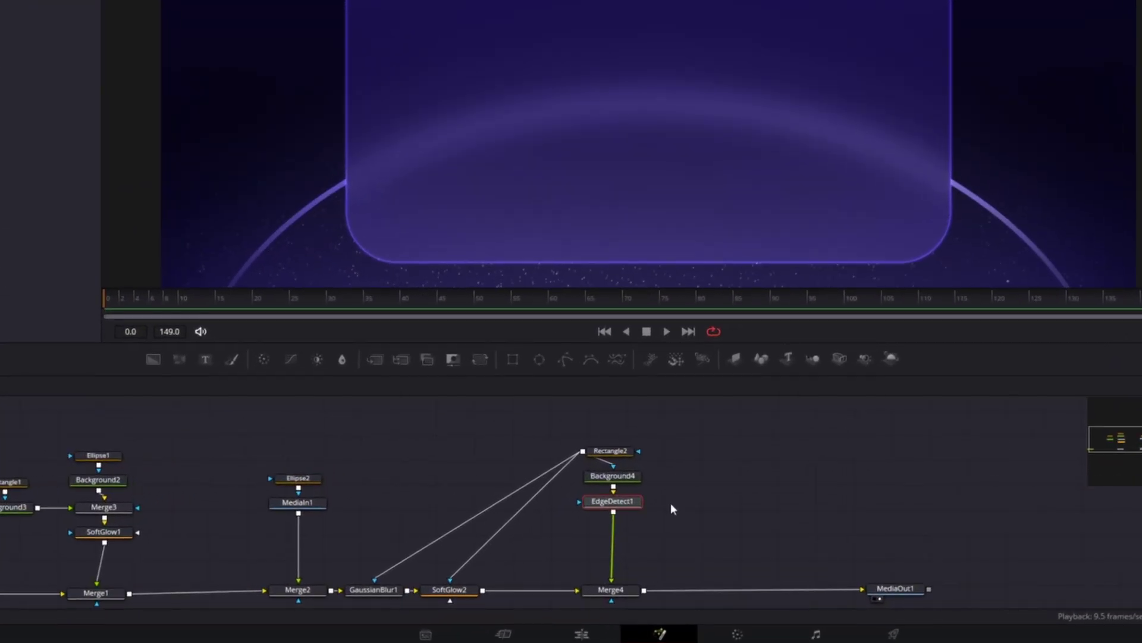
Step: Paste a copy of EdgeDetect1 below it and set Edge Width 0.118, Brightness 4.173, Gamma 1.232 and Blur 0.724 for a soft inner glow
key(ctrl+v)
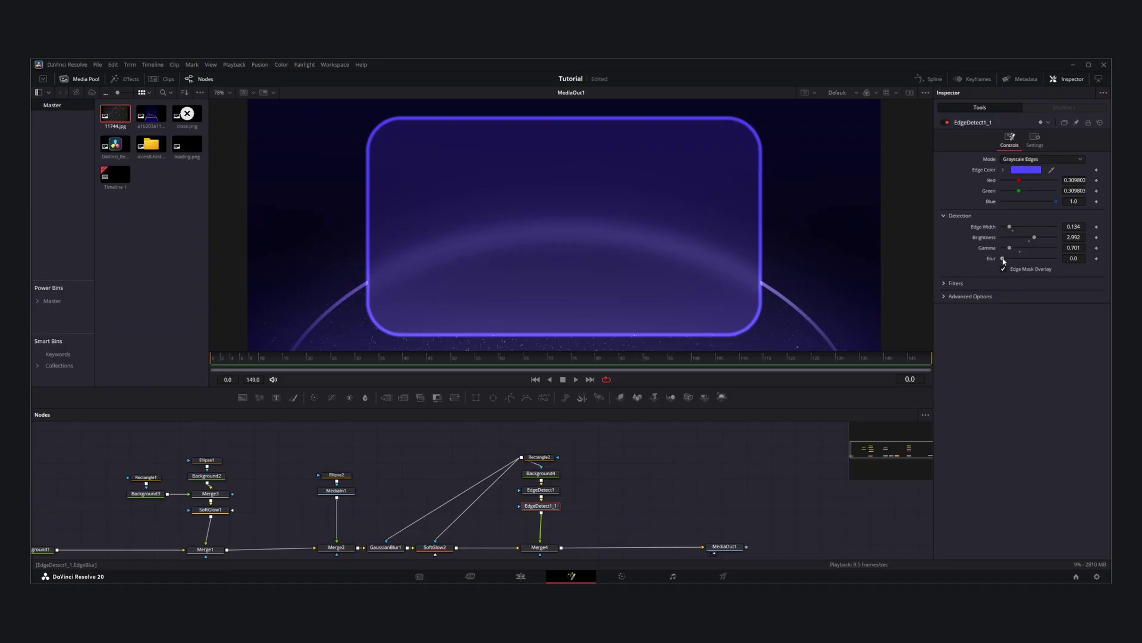
drag(1003, 260, 1024, 261)
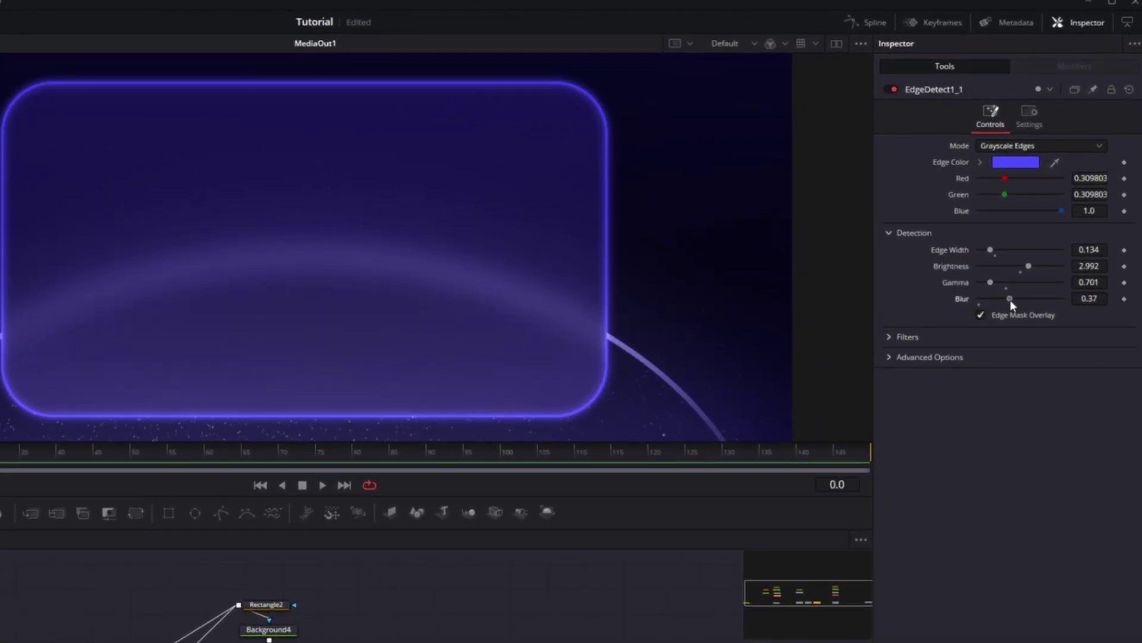
drag(1011, 304, 1001, 281)
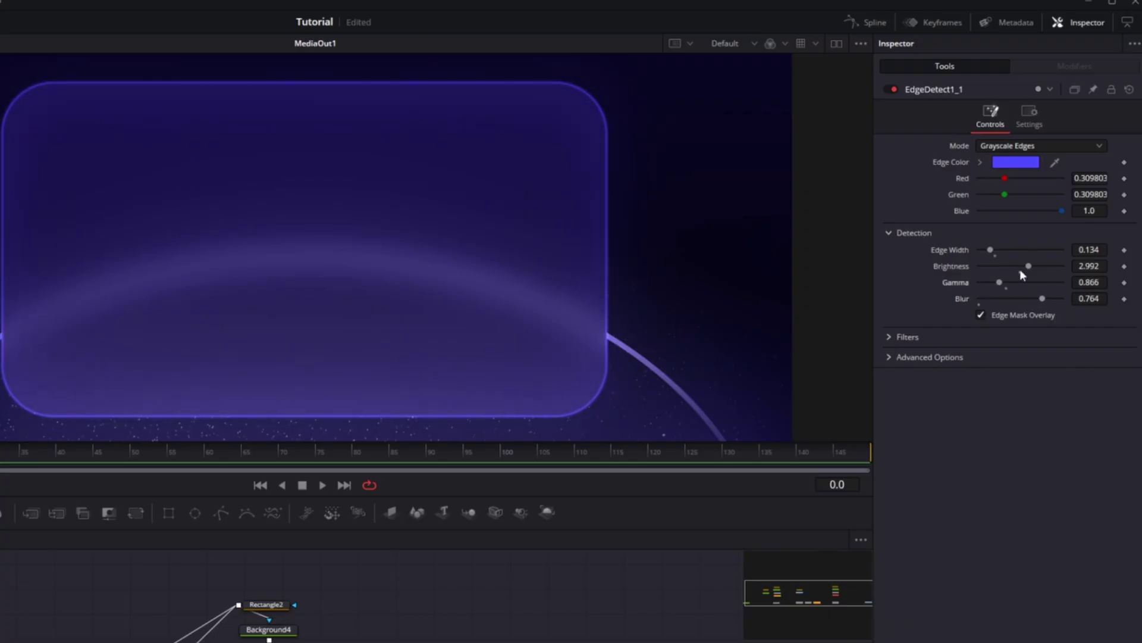
click(1019, 267)
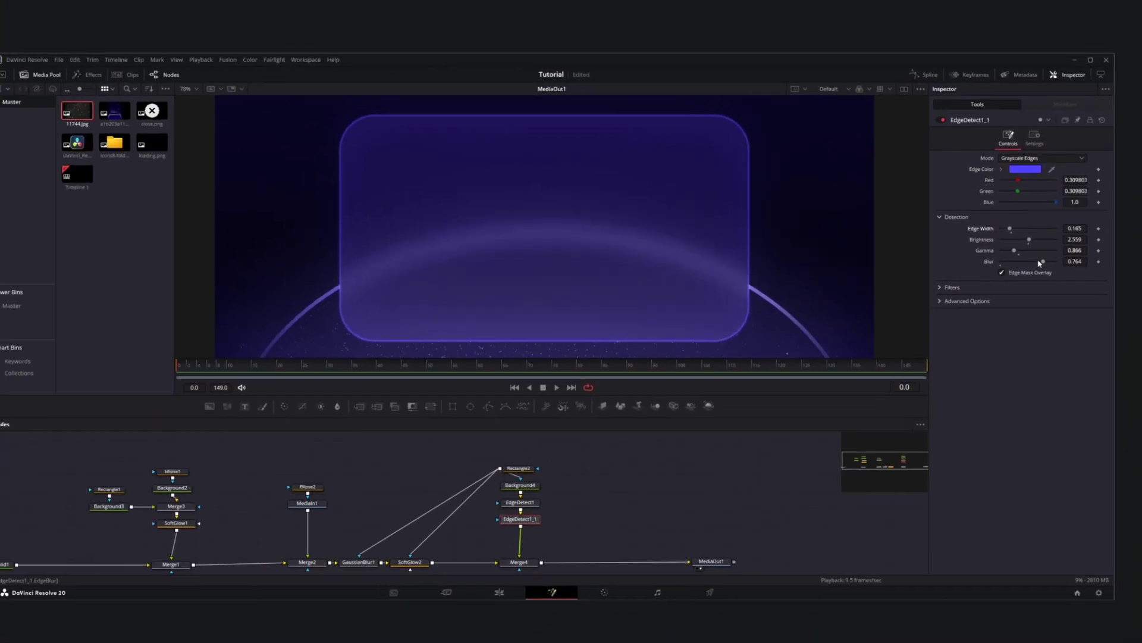
click(944, 123)
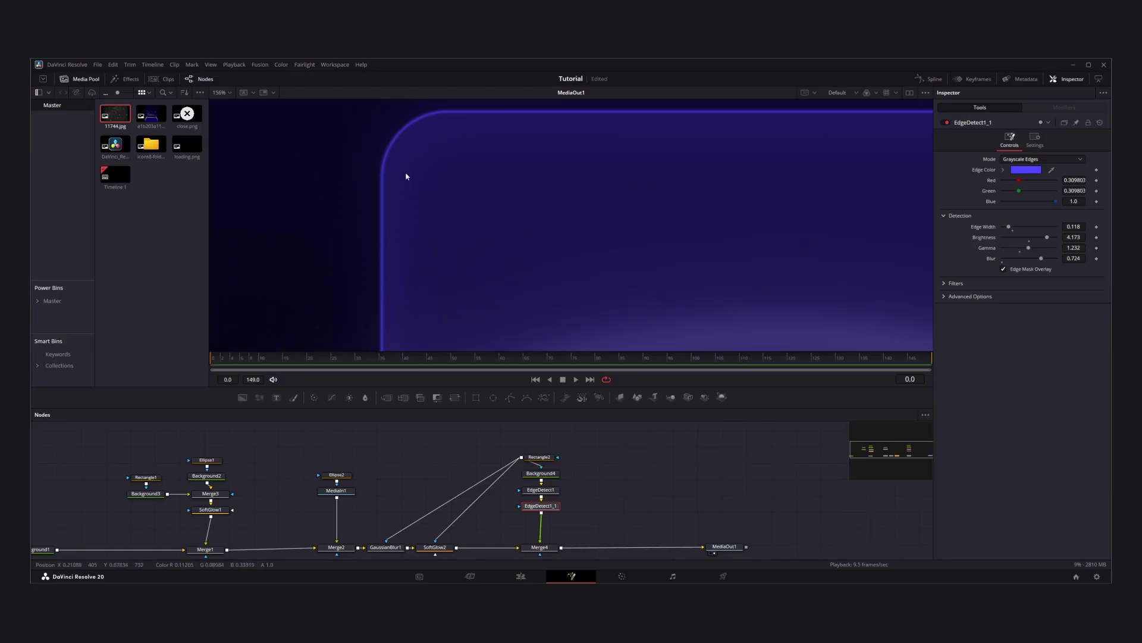
Step: Bring icons8-folder-1500.png from the media pool into the composition and merge it after Merge4
drag(151, 144, 517, 449)
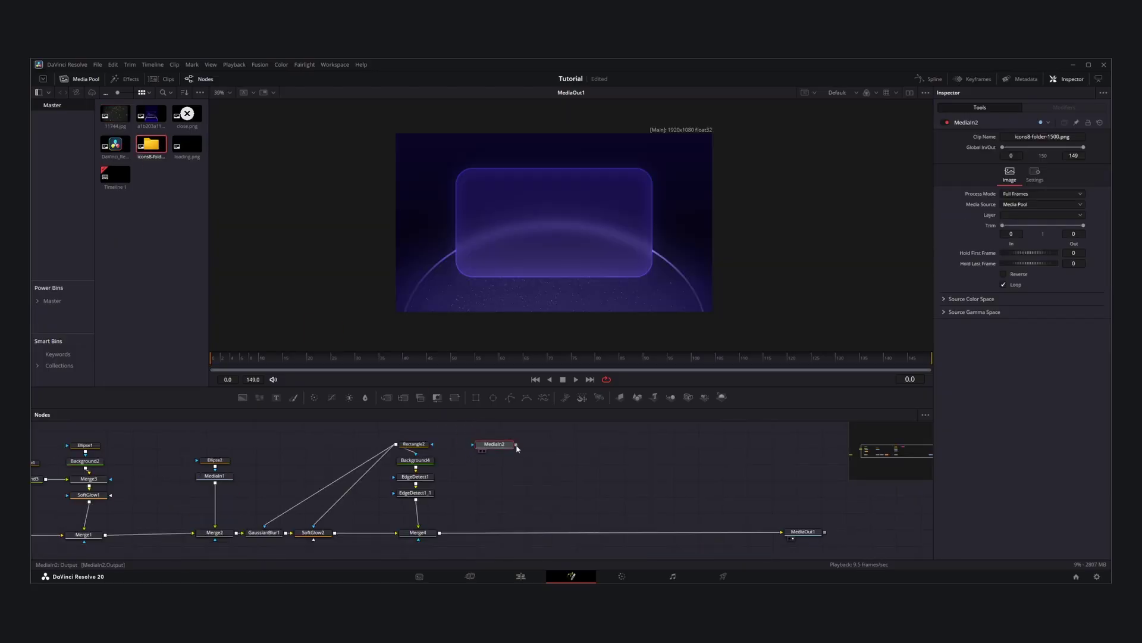
drag(445, 533, 444, 533)
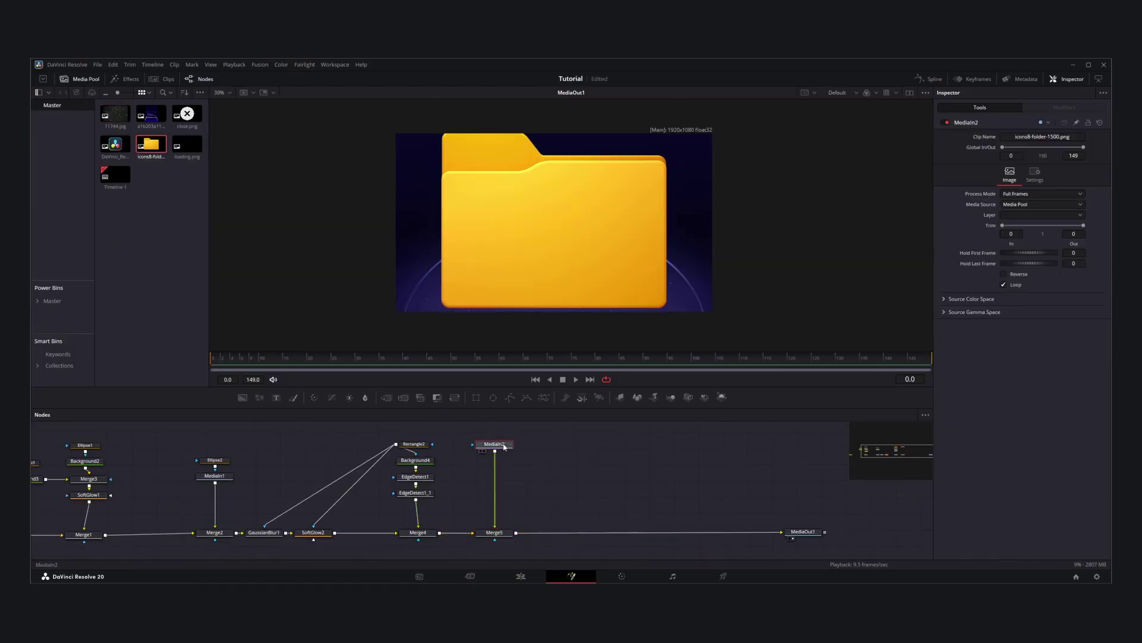
Step: Add a Transform to the folder image, scale it to 0.193 and move it to the glass panel's upper left, at about X 0.285, Y 0.578
key(shift+space)
text(trans)
key(Return)
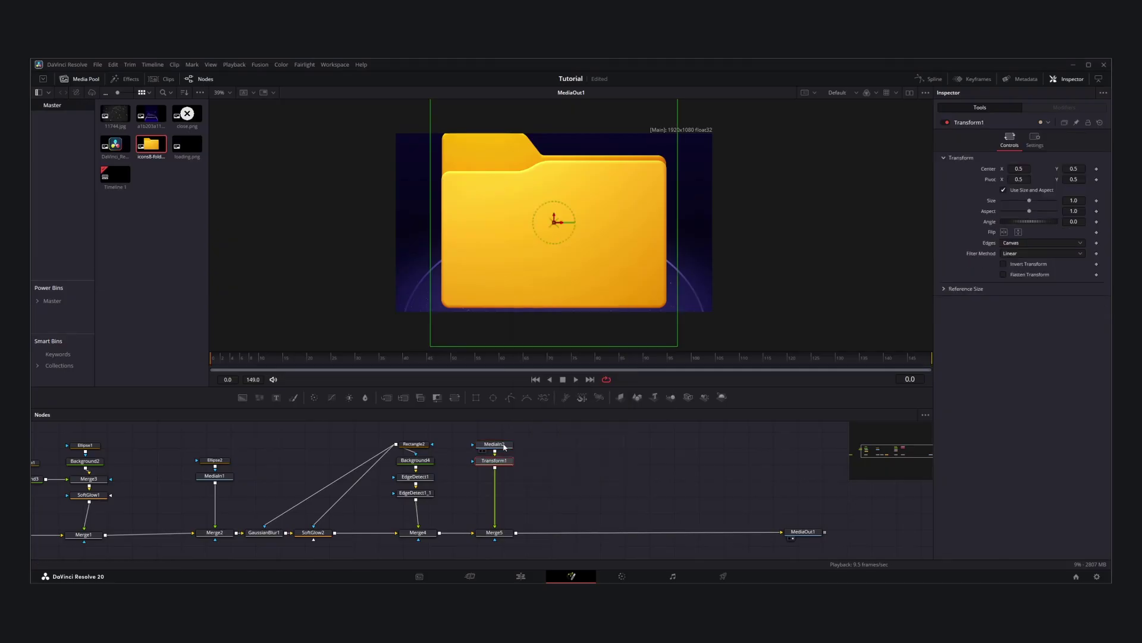
drag(1078, 201, 732, 257)
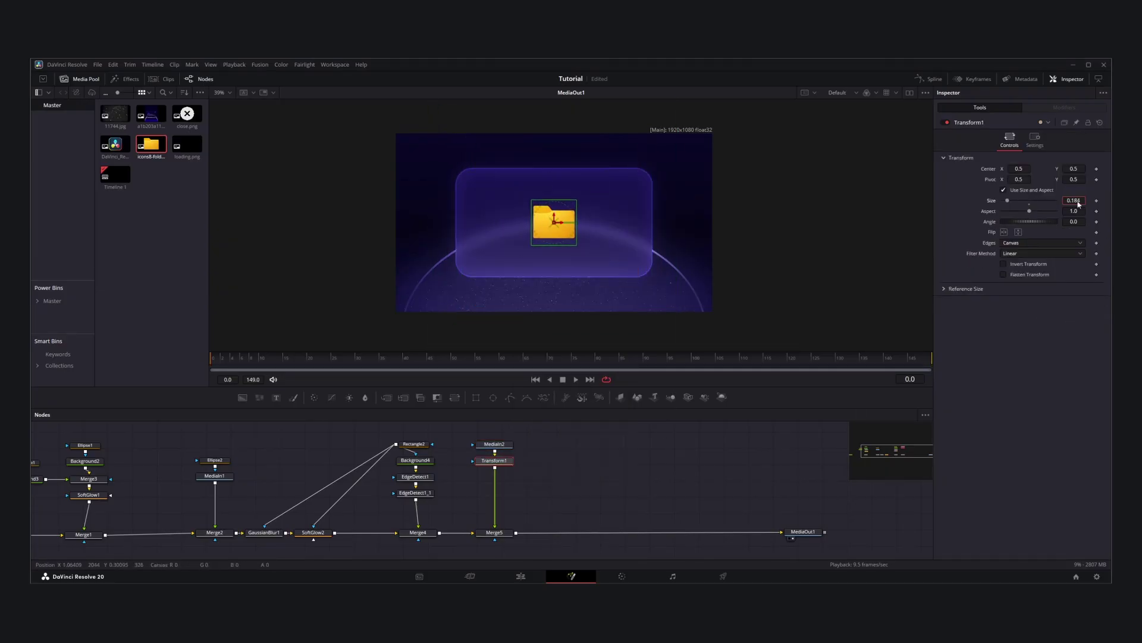
drag(553, 223, 501, 205)
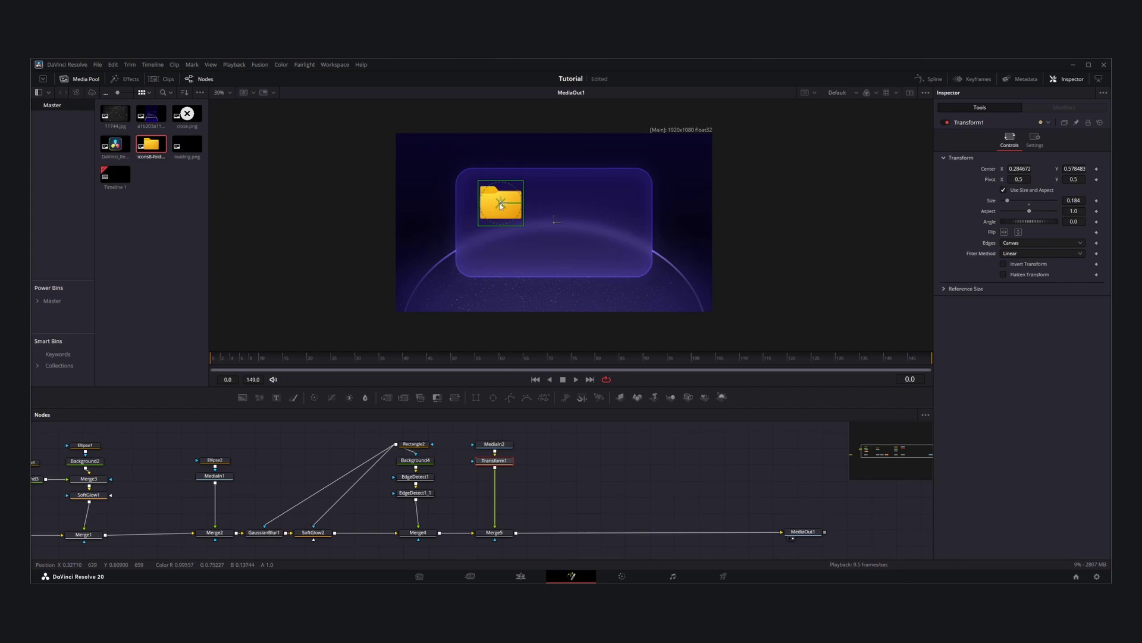
drag(1083, 198, 1074, 199)
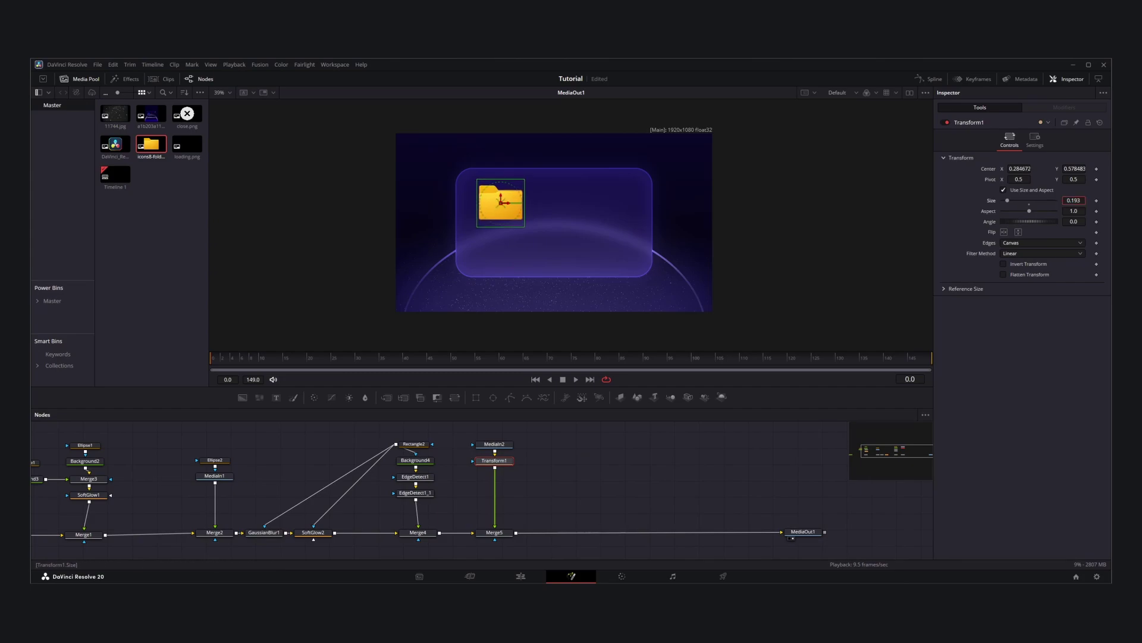
Step: Spread out the folder's MediaIn2 and Transform1 nodes and insert a Color Corrector between them
click(542, 465)
drag(511, 462, 511, 478)
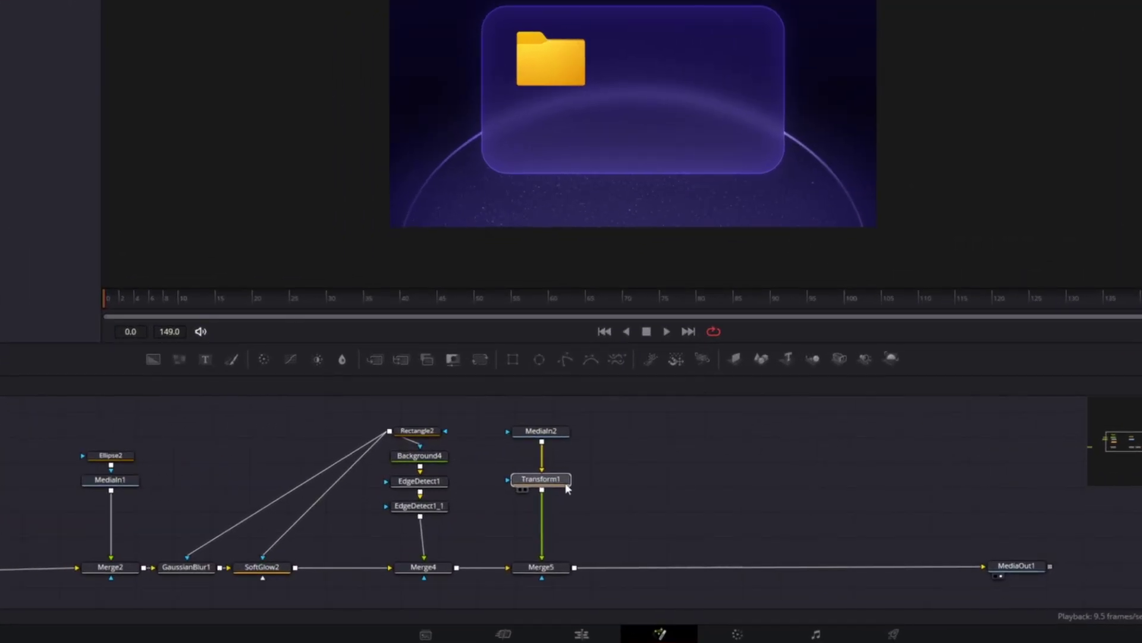
drag(563, 435, 564, 420)
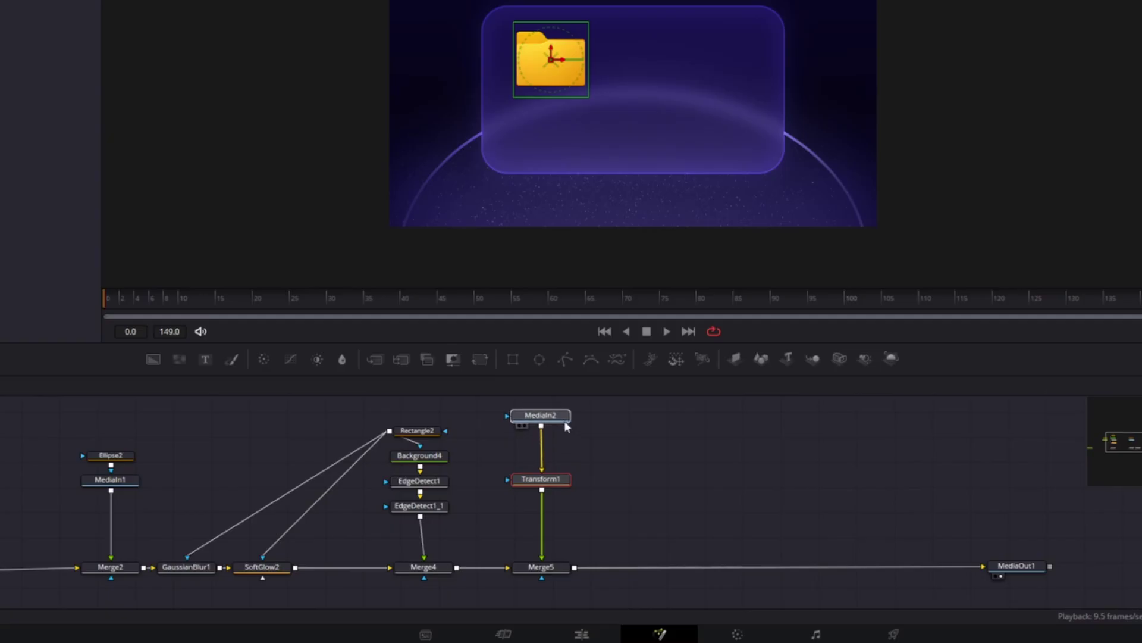
key(shift+space)
text(trans)
key(BackSpace)
key(BackSpace)
key(BackSpace)
key(BackSpace)
key(BackSpace)
text(color)
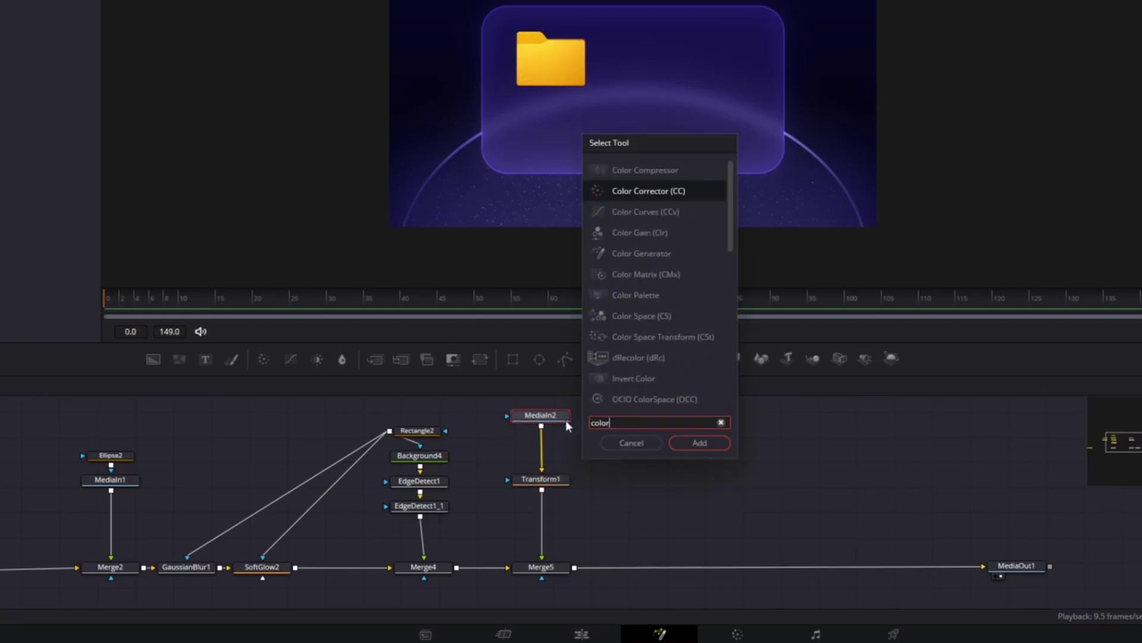
key(Return)
Step: Shift the folder icon's hue to -0.45 and raise its saturation slightly for a purple-blue look
mouse_move(1029, 292)
mouse_down()
mouse_move(1010, 294)
mouse_move(1034, 294)
mouse_up()
mouse_move(1029, 304)
mouse_down()
mouse_move(1025, 322)
mouse_move(1011, 310)
mouse_up()
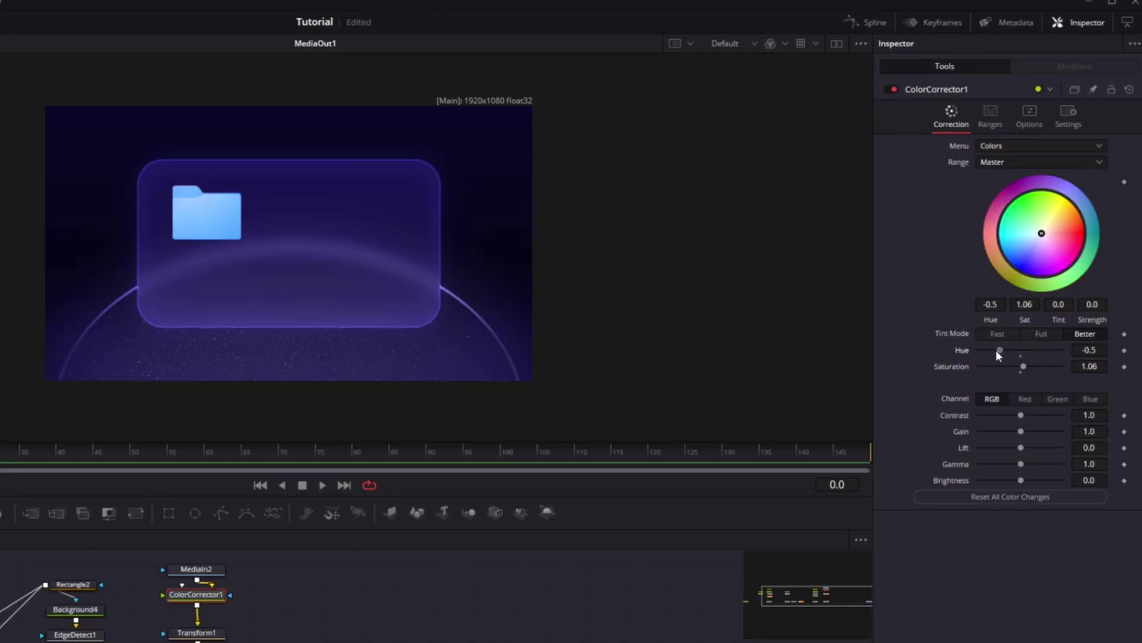
scroll(239, 233, up, 2)
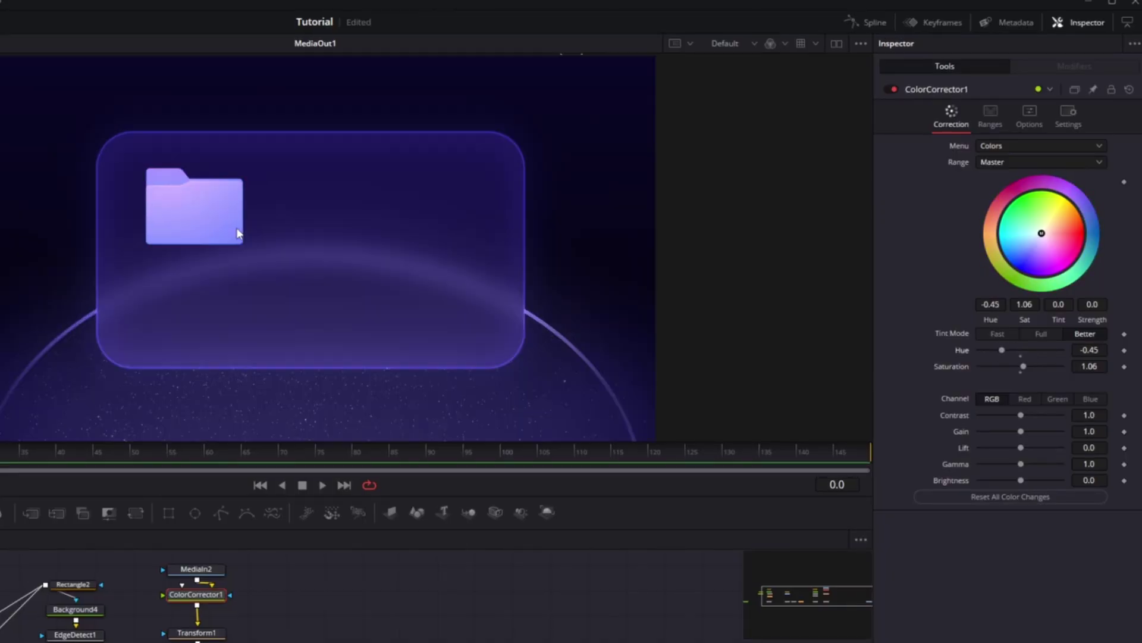
drag(1022, 371, 1027, 373)
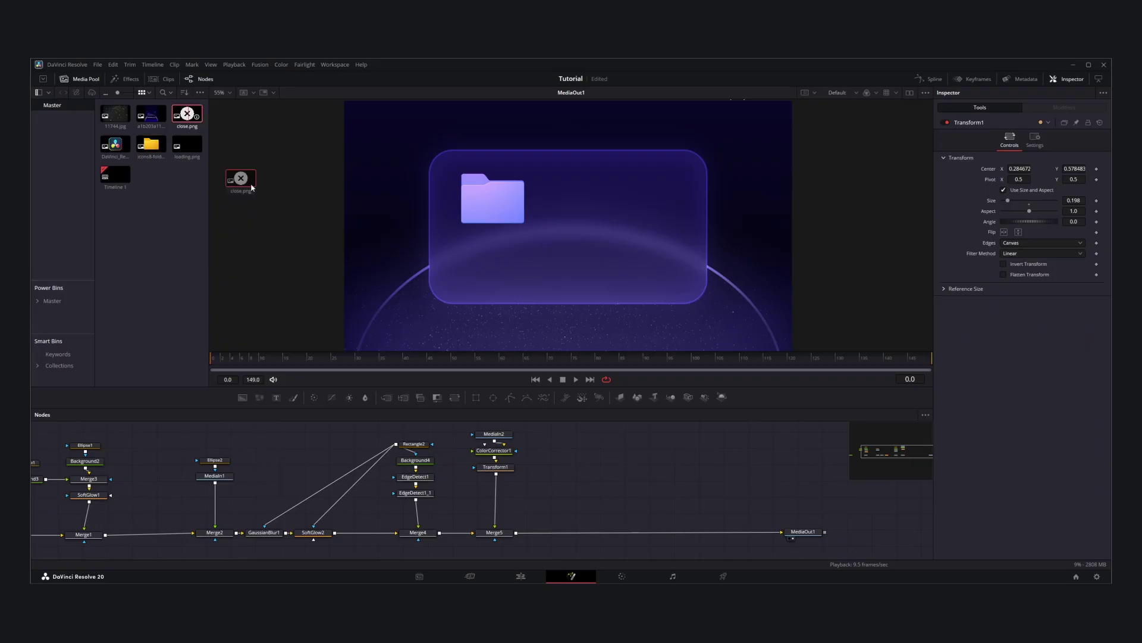
Step: Bring close.png from the media pool into the composition and merge it after Transform1, placing its node beside the merge
drag(241, 182, 581, 468)
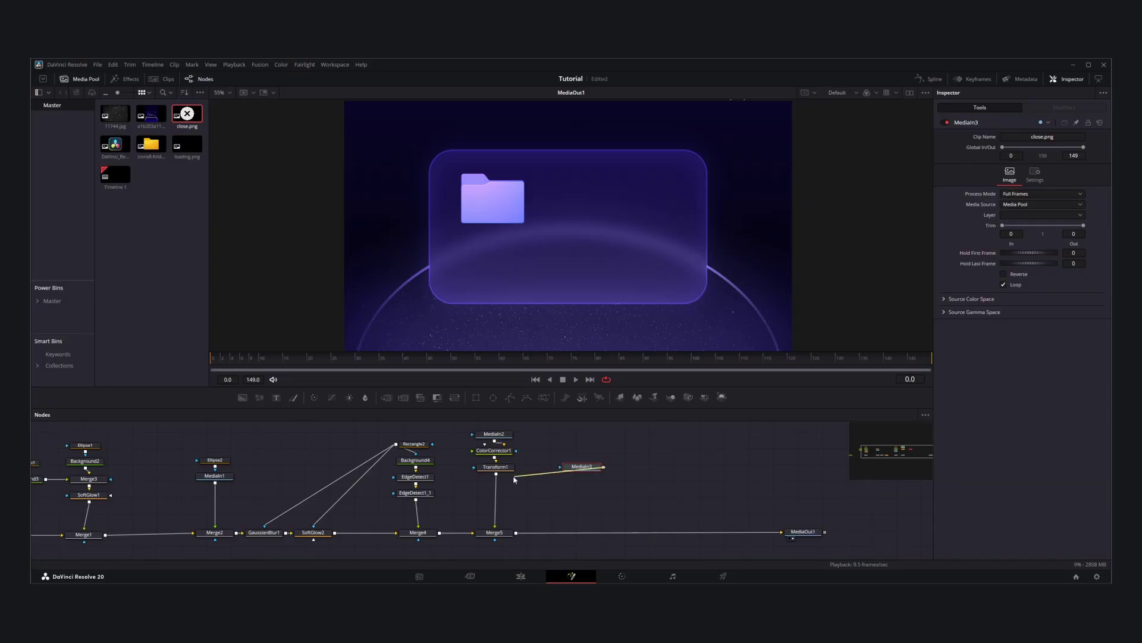
drag(515, 480, 517, 469)
drag(591, 470, 506, 486)
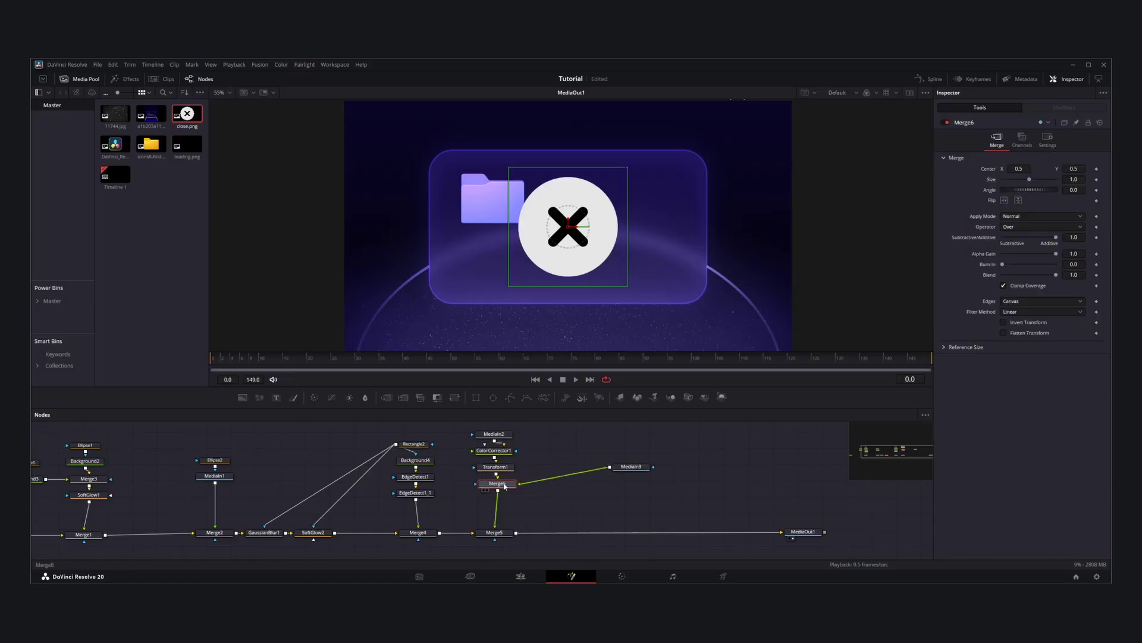
drag(633, 468, 585, 484)
Step: Scale the close icon to 0.179 in Merge6 and move it to the glass panel's upper-right corner
drag(1073, 169, 1027, 179)
key(ctrl+z)
drag(573, 231, 674, 177)
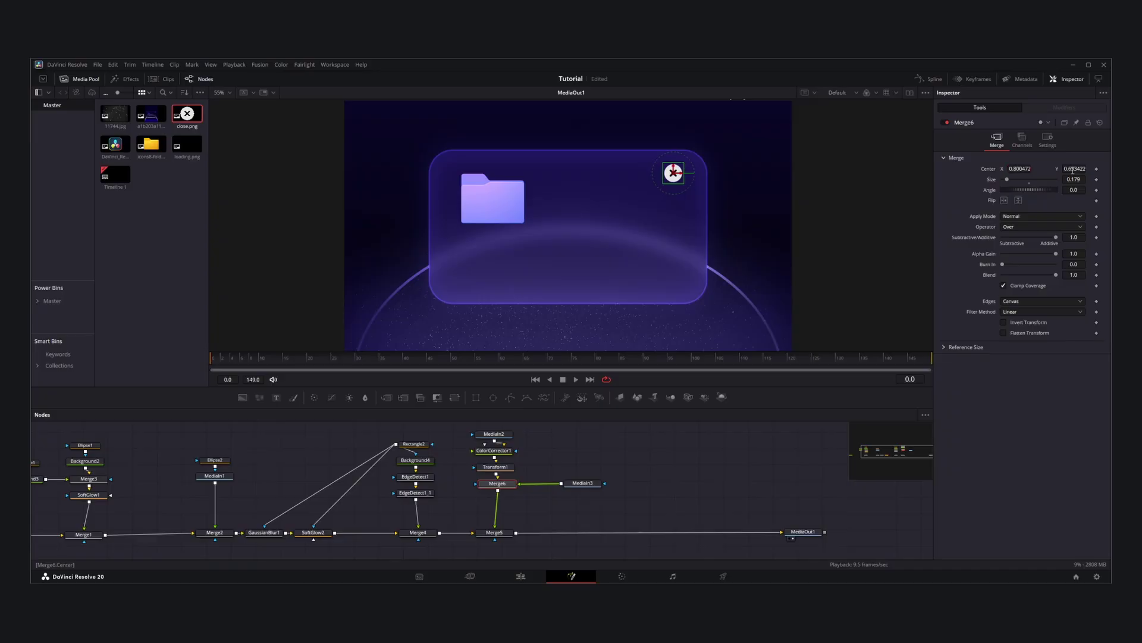
Step: Merge a Text node after Merge6, placing the merge under it, and enter "Project folder" with "8 mb" on a second line
click(276, 396)
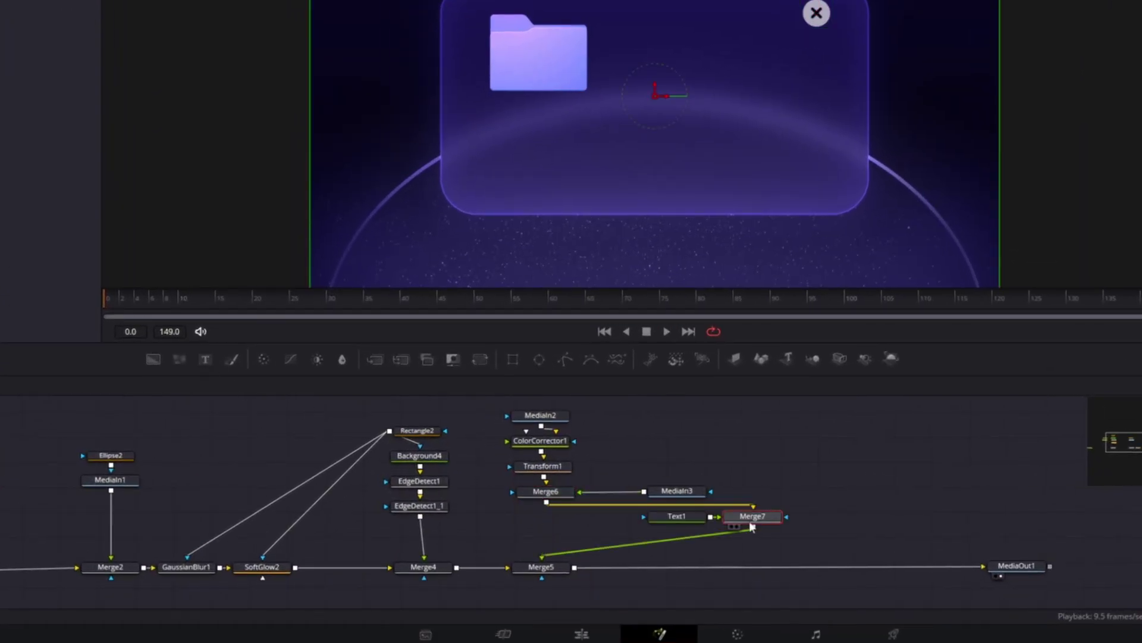
drag(750, 523, 564, 523)
click(679, 518)
click(1005, 240)
text(Project)
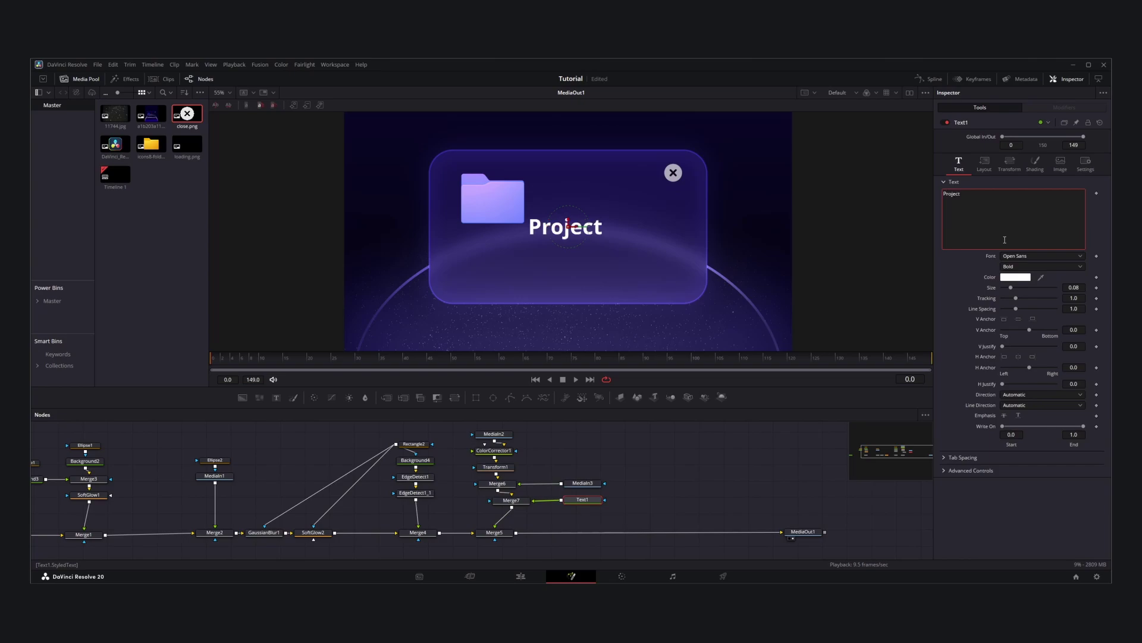
text( folder)
key(Return)
text(8 mb)
Step: Set the label to SF Pro Display Regular, size 0.0542, with horizontal anchor -1.0, and place it beside the folder icon
click(1021, 256)
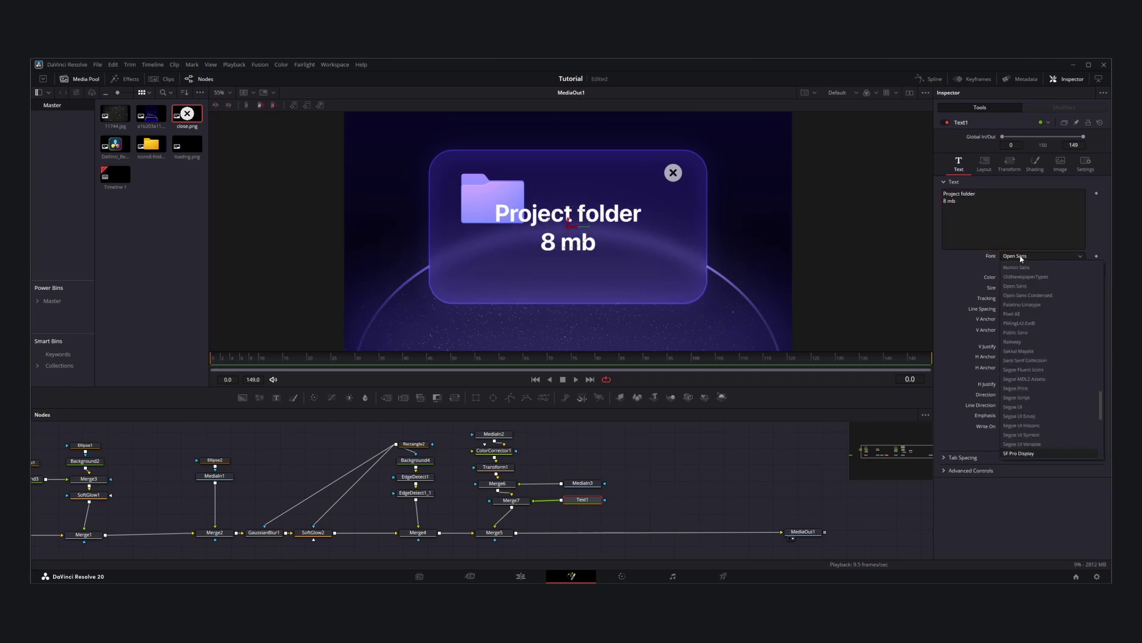
key(Return)
click(1022, 267)
click(1024, 280)
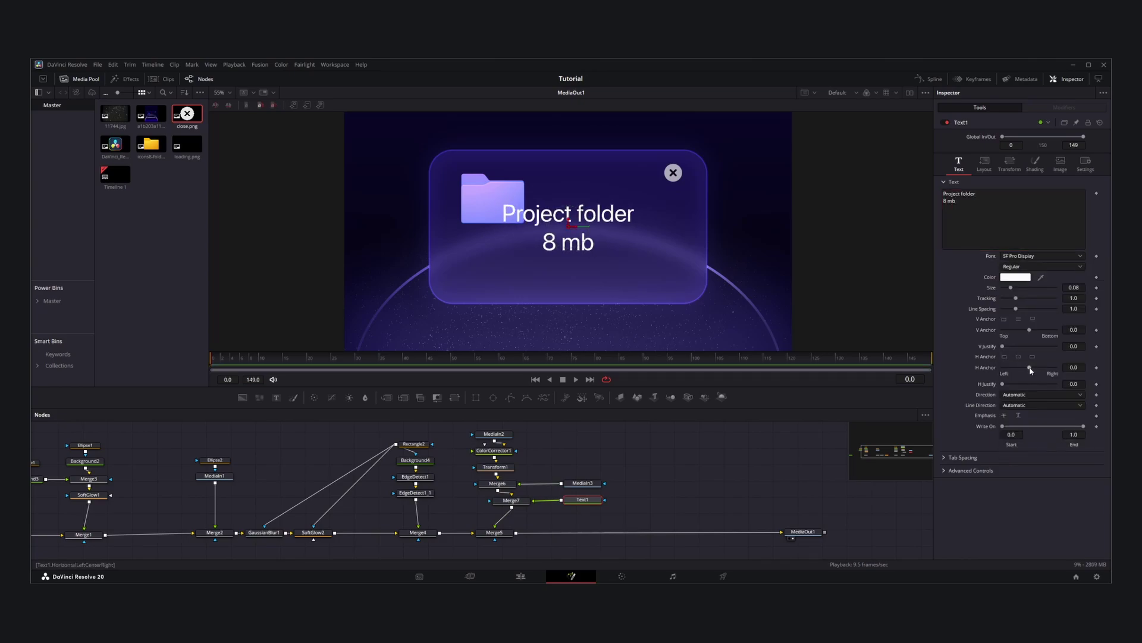
drag(1031, 370, 1003, 371)
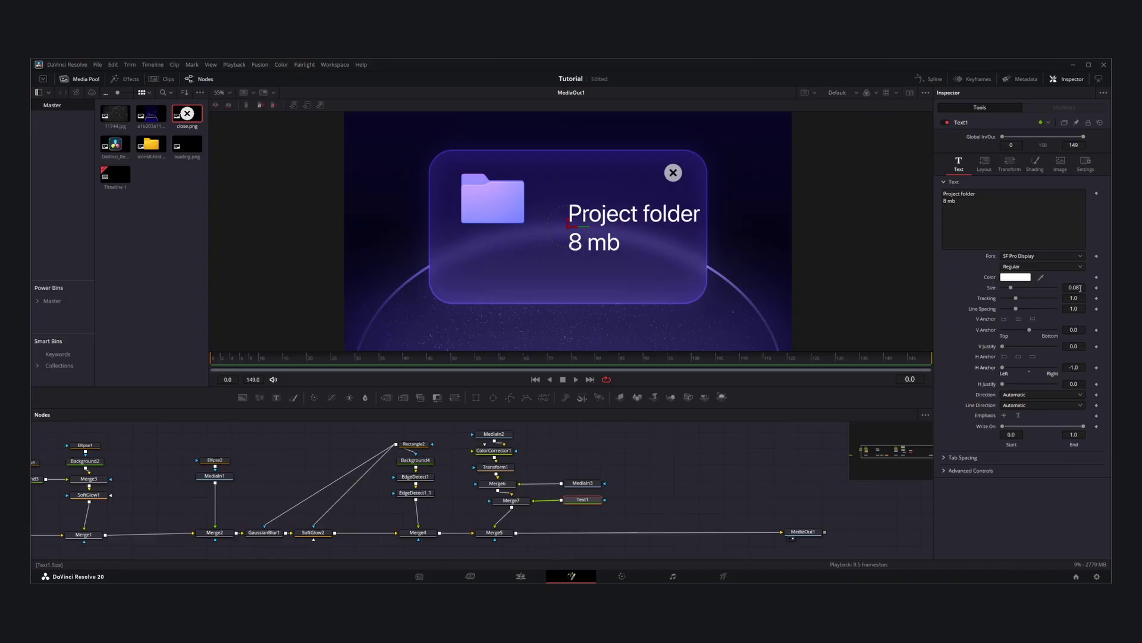
drag(1080, 288, 1065, 288)
drag(1019, 169, 1036, 169)
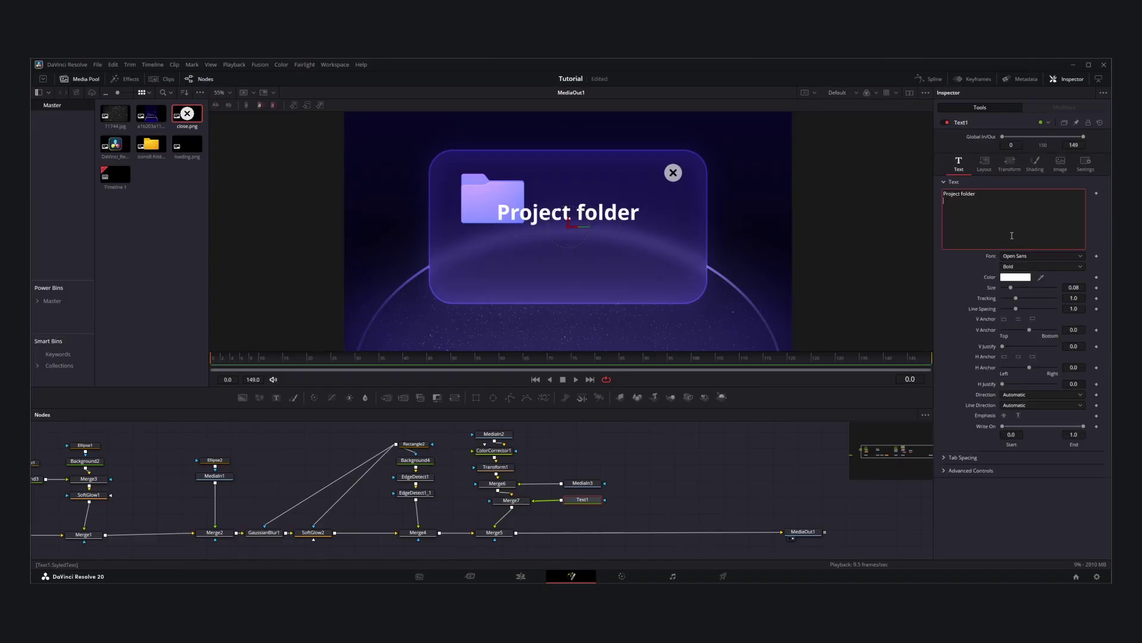
text(8 mb)
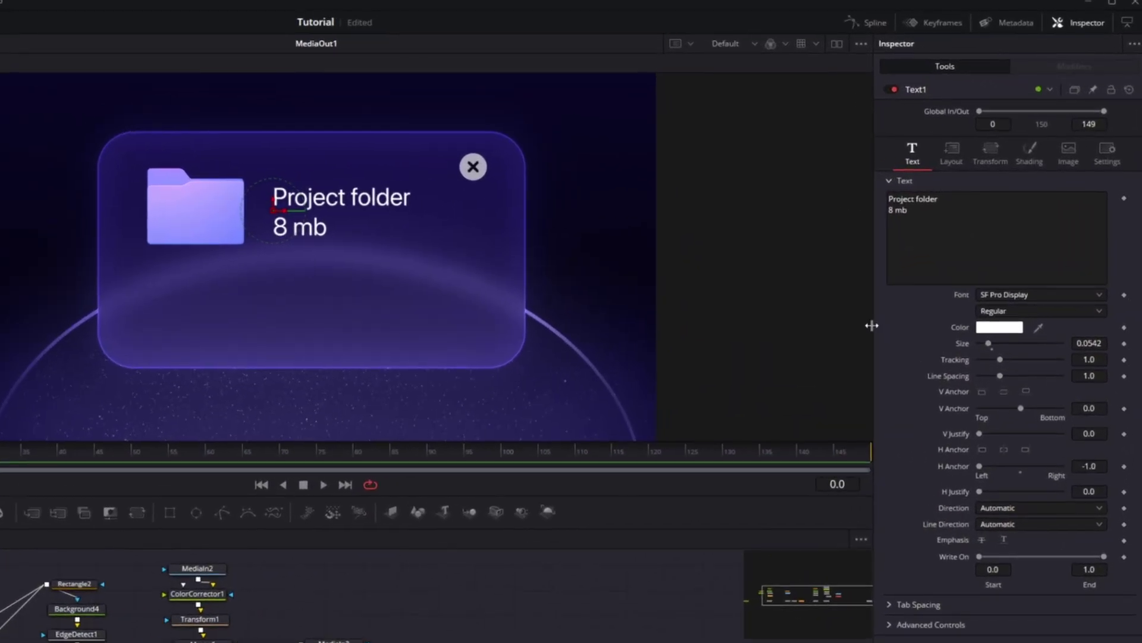
Step: Apply Character Level Styling to the Text1 label and select its "8 mb" line for styling
right_click(918, 228)
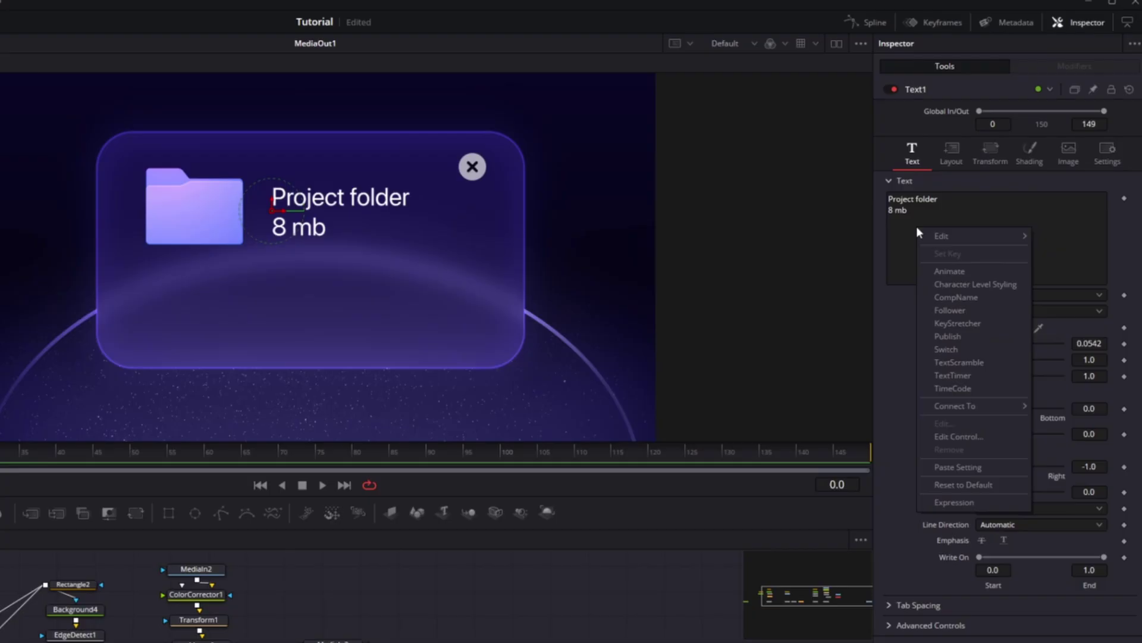
click(969, 283)
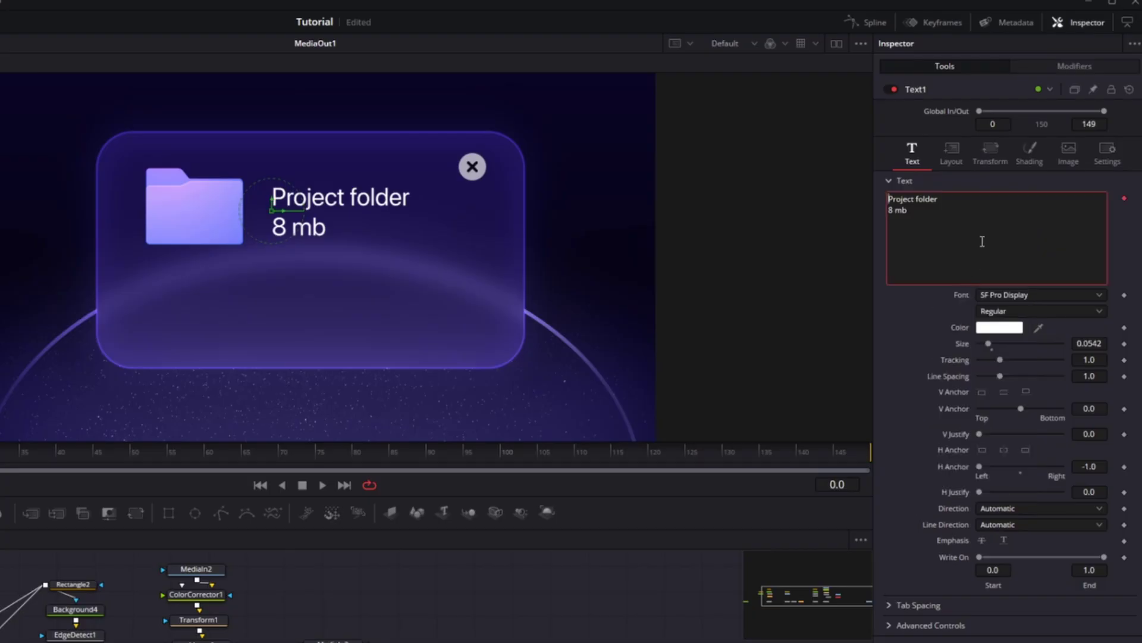
click(1074, 67)
drag(348, 264, 260, 226)
Step: Try the "8 mb" line at size 0.118 in Bold, and undo both changes
drag(986, 306, 991, 306)
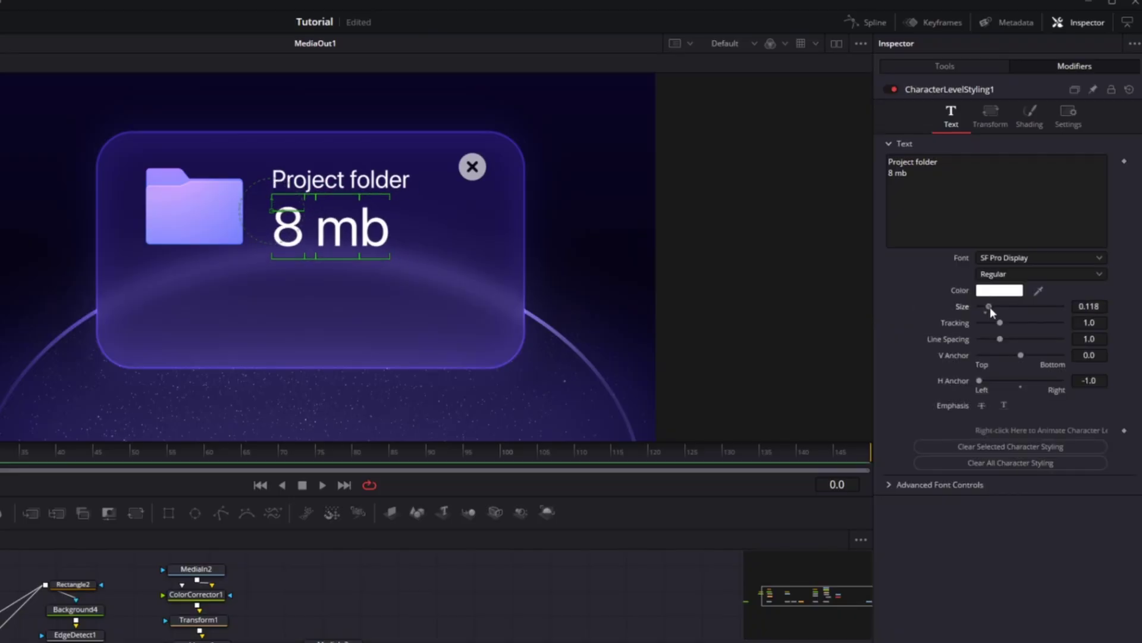
click(1015, 275)
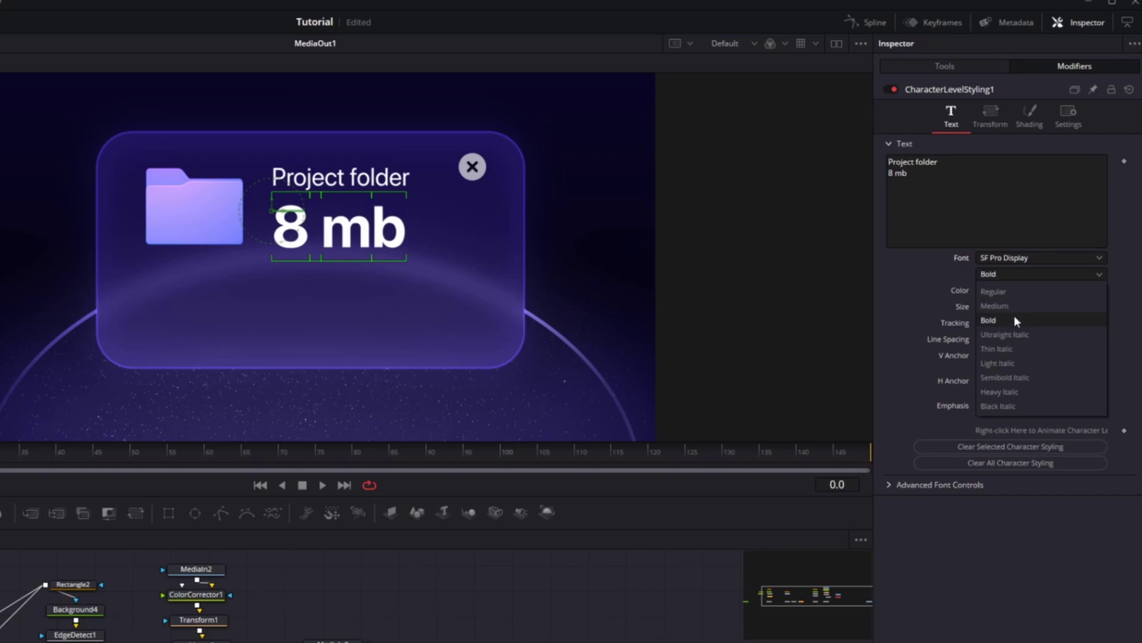
click(936, 300)
key(ctrl+z)
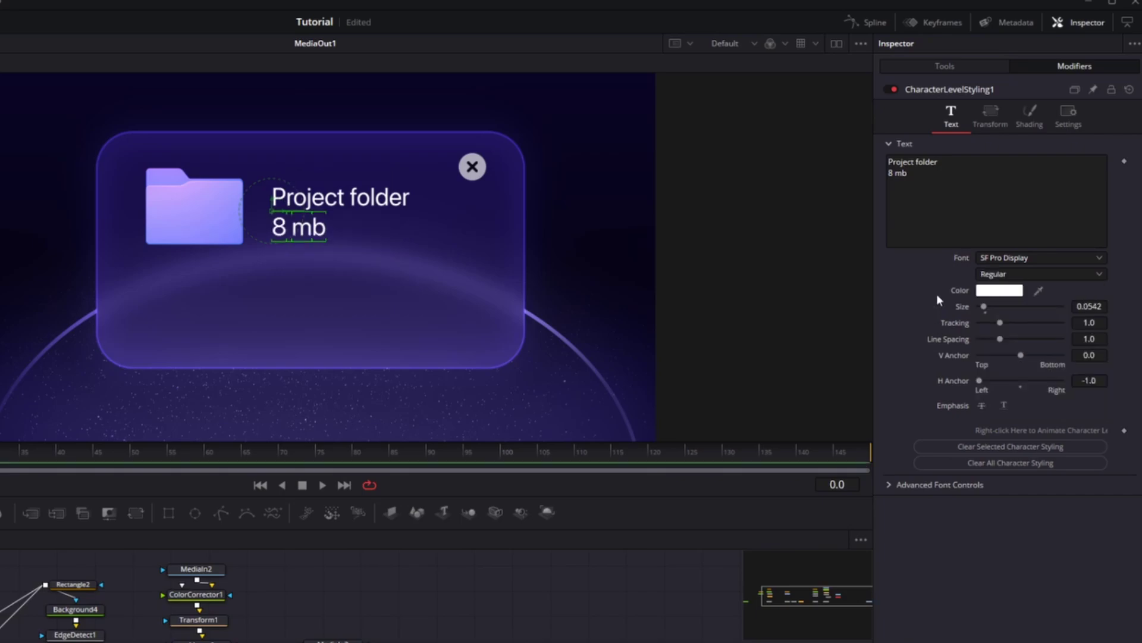
Step: Colour the "8 mb" line light grey, #c6c6c6
click(999, 291)
drag(467, 345, 487, 308)
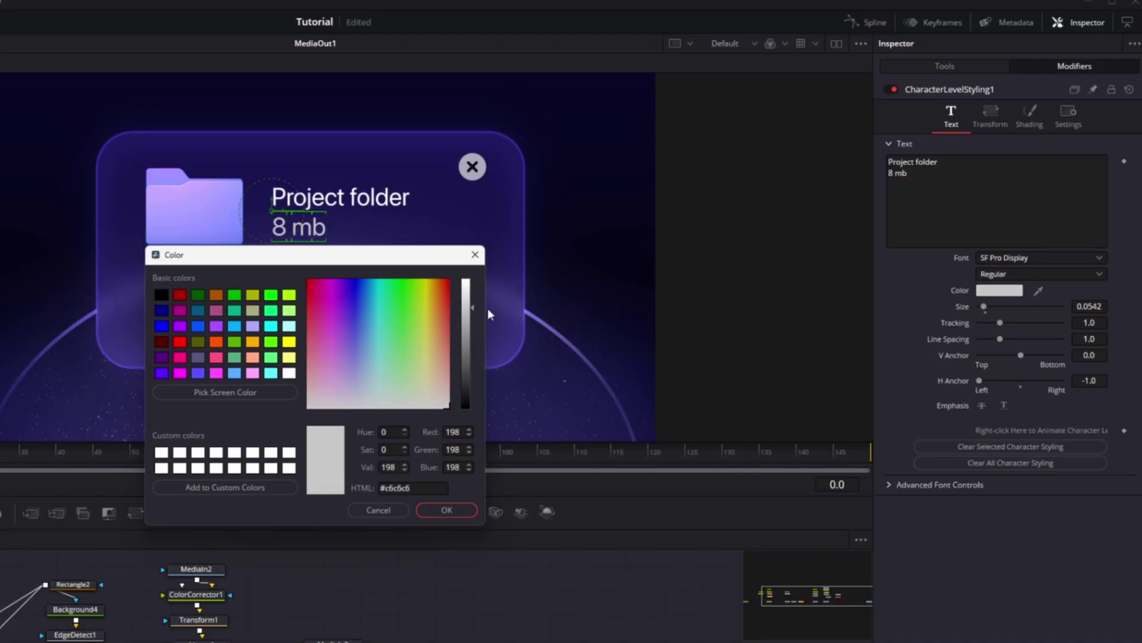
click(447, 507)
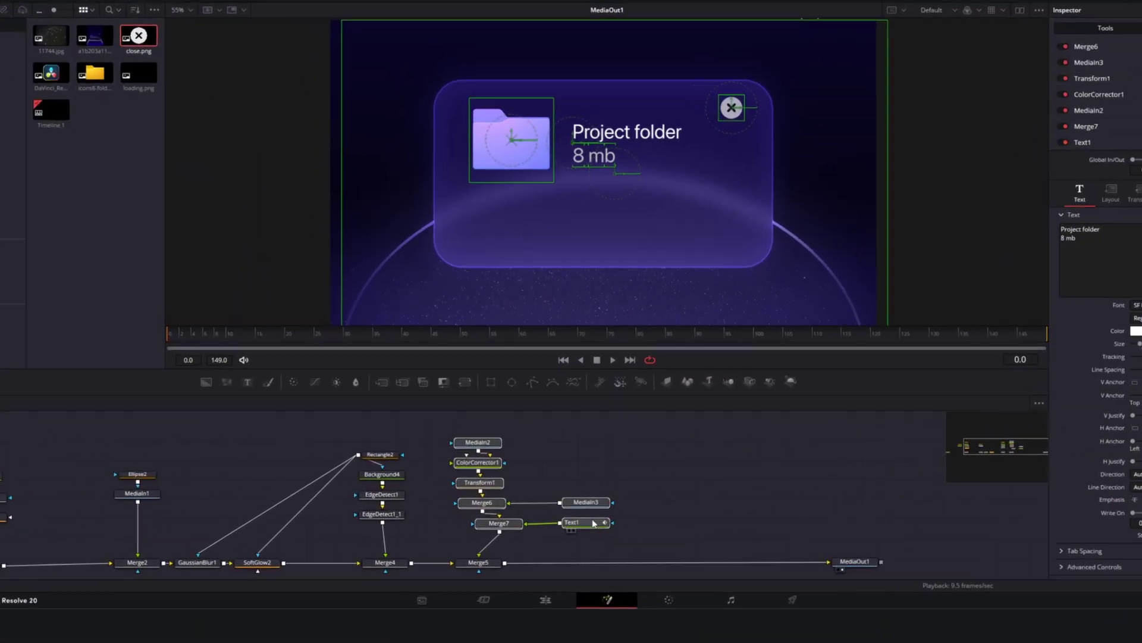
Step: Rearrange the folder, close icon and text nodes into a tidy column higher above Merge5
drag(593, 524, 579, 469)
click(609, 487)
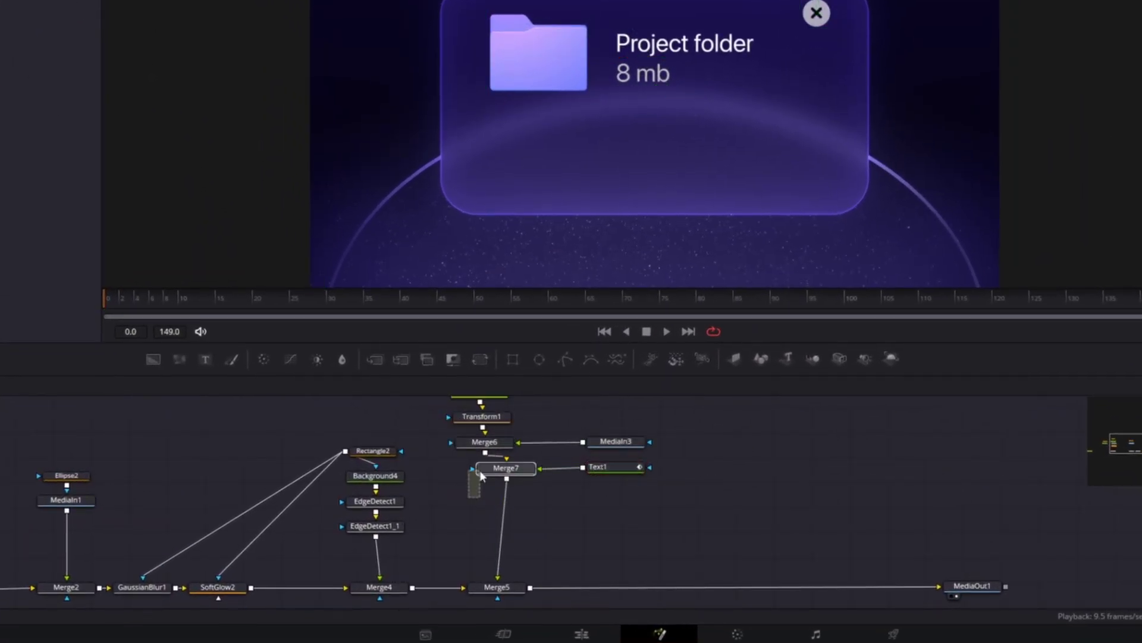
drag(481, 473, 510, 405)
drag(493, 534, 518, 565)
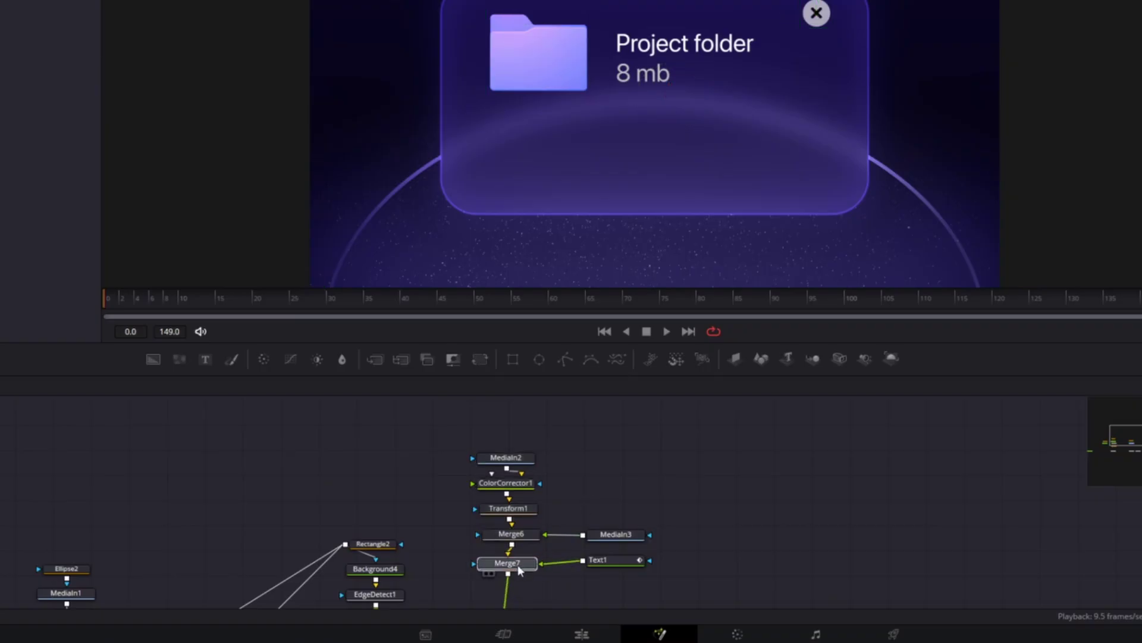
drag(609, 575, 481, 454)
drag(512, 567, 517, 505)
Step: Merge a Background after Merge7 and mask it to a rounded rectangle below the folder, width 0.5 and corner radius 0.283
drag(566, 566, 639, 477)
click(631, 530)
drag(271, 426, 544, 430)
click(516, 363)
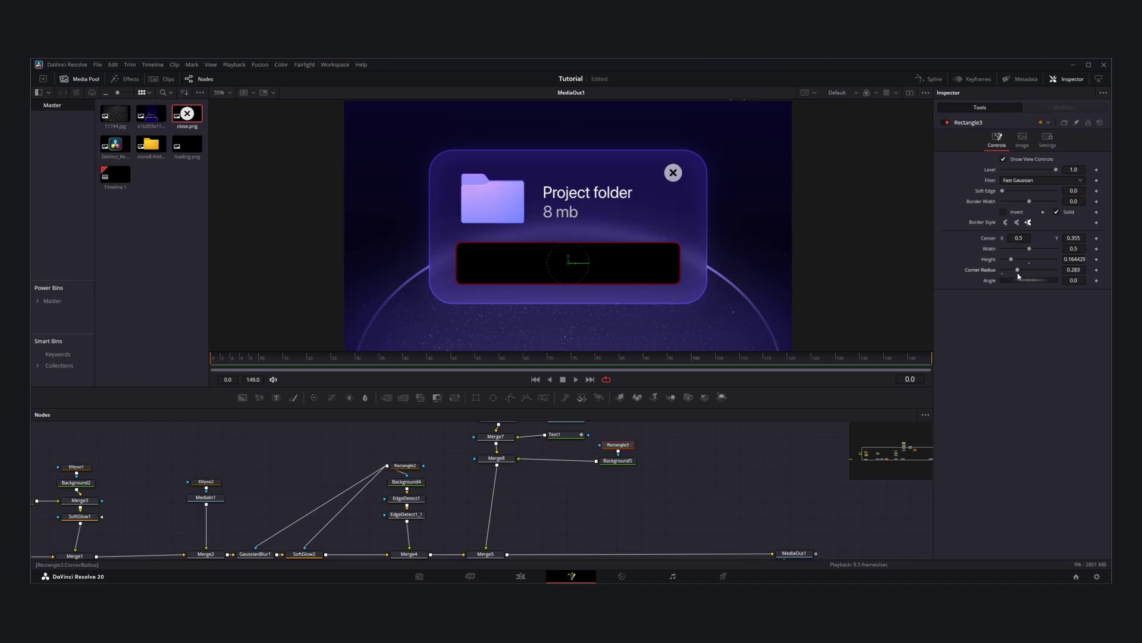
drag(586, 243, 586, 233)
Step: Sample a dark navy from the scene for the inner box and paste a copy of EdgeDetect1 after Background5
click(634, 459)
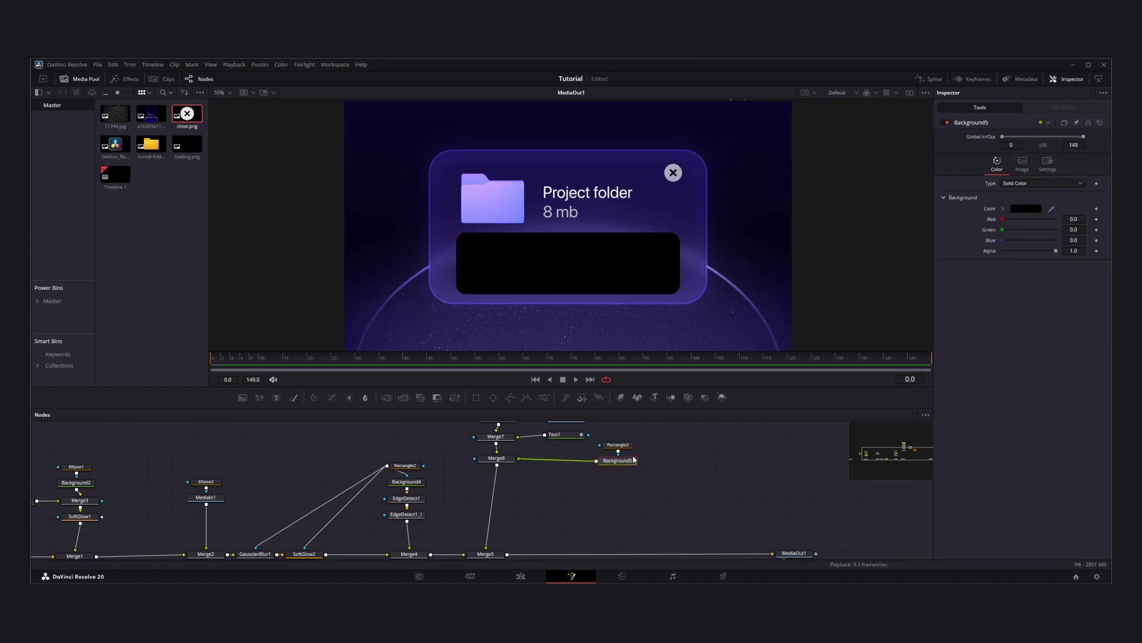
drag(1052, 209, 776, 175)
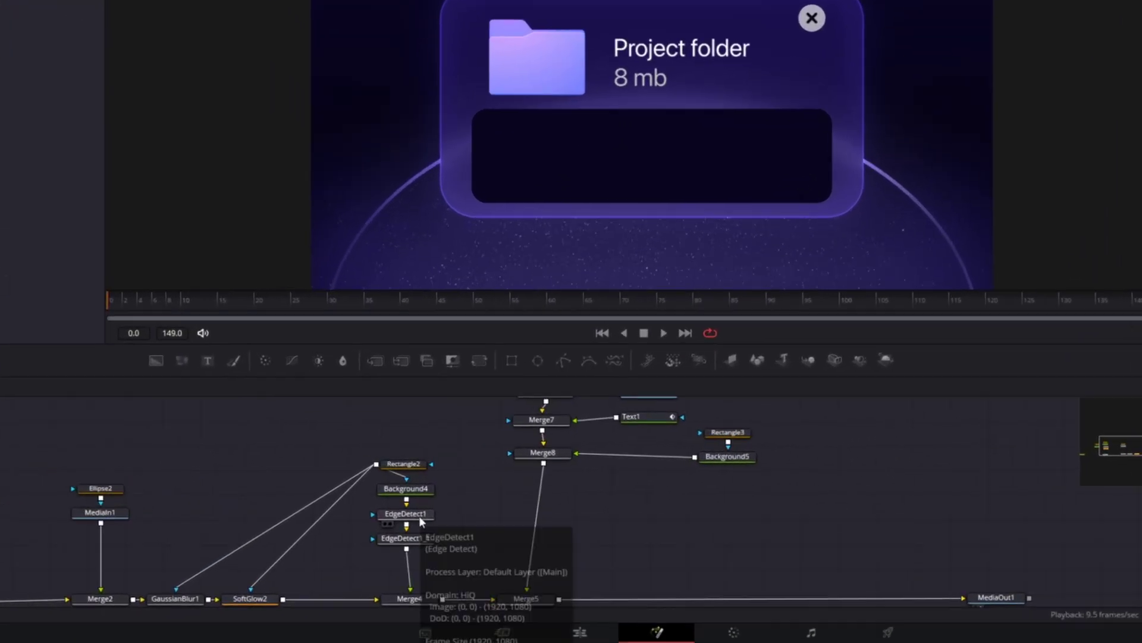
click(417, 501)
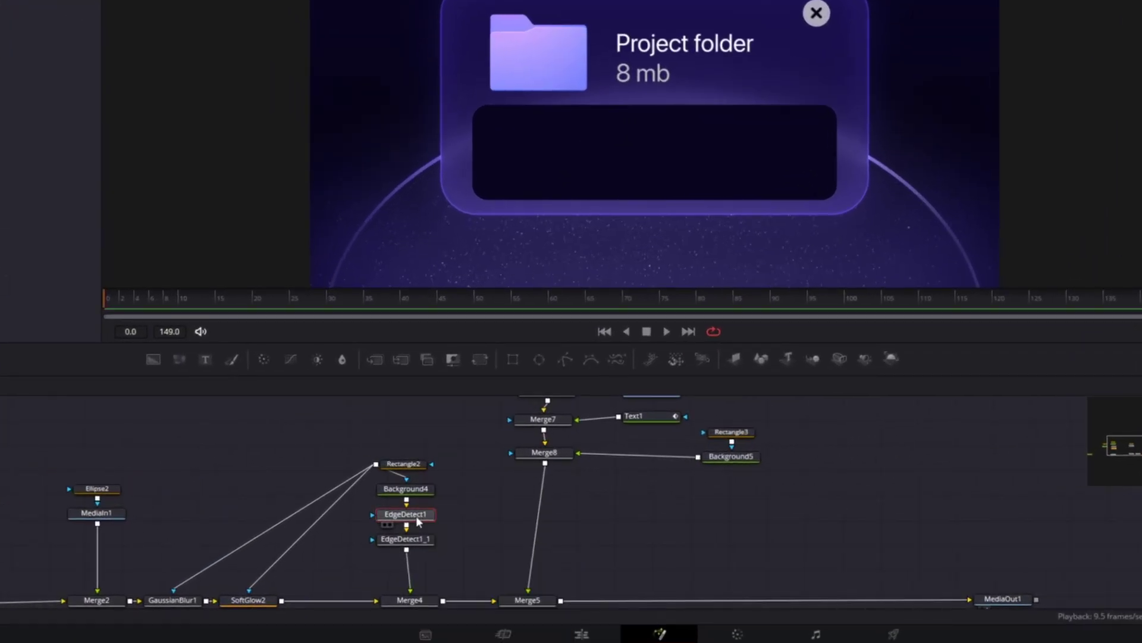
click(722, 456)
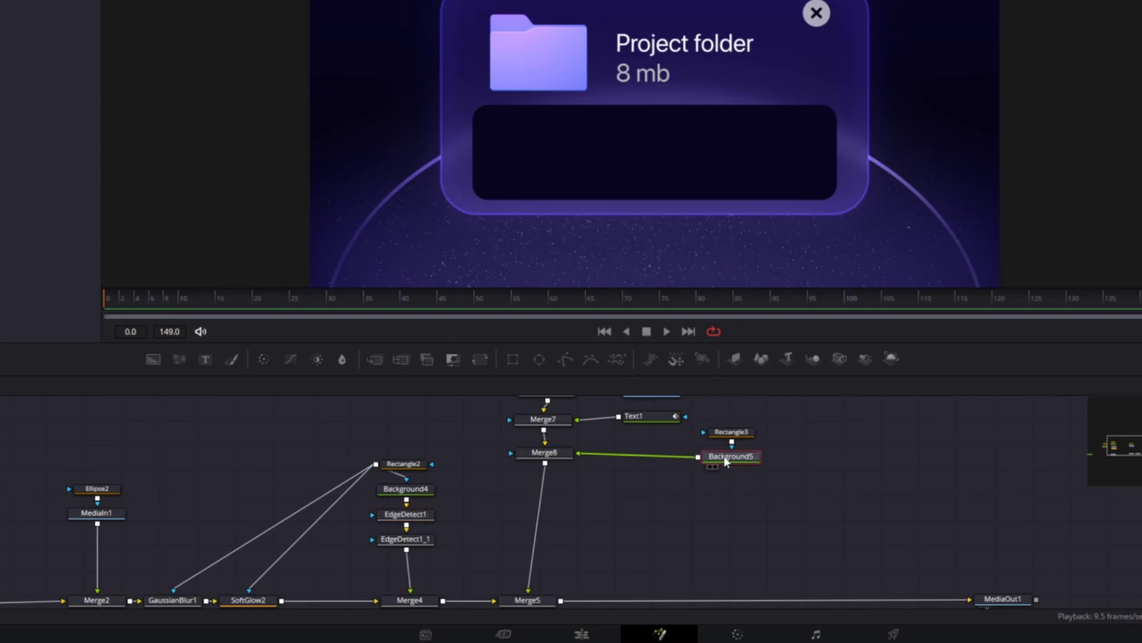
key(ctrl+v)
scroll(615, 232, up, 3)
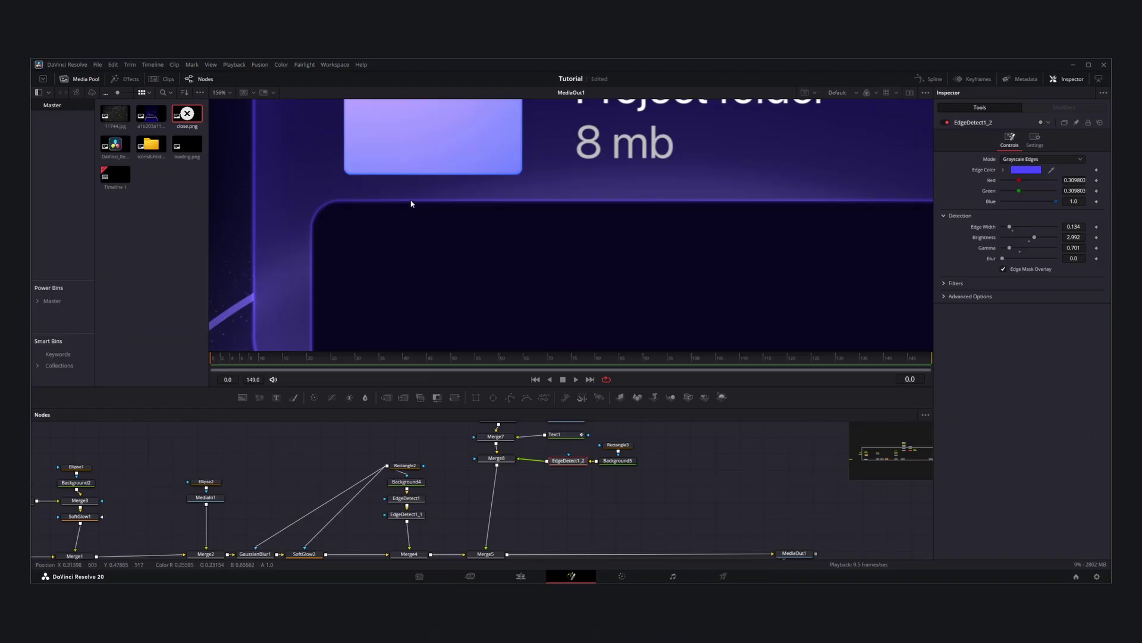
scroll(411, 204, down, 3)
Step: Merge another Text node after Merge8 and enter "Uploading"
click(505, 458)
click(277, 398)
click(972, 213)
text(Up)
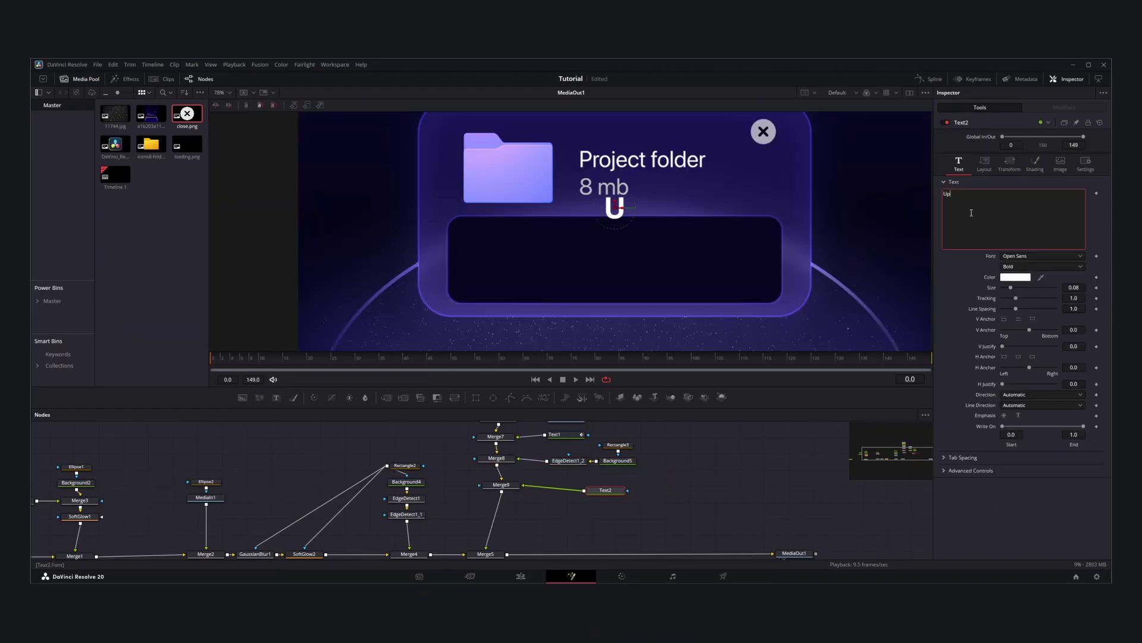
text(loading)
Step: Set the "Uploading" text to SF Pro Display Medium, size 0.0414, and move it to the dark box's upper left
click(1020, 256)
click(1022, 269)
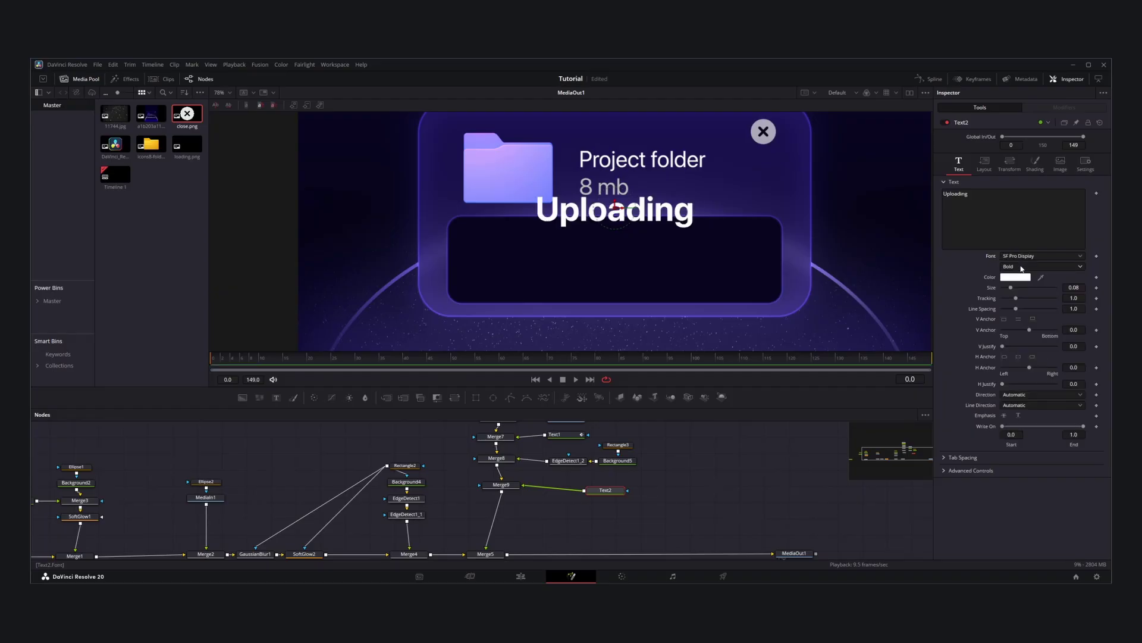
click(1021, 268)
click(1020, 315)
drag(1011, 288, 1006, 289)
drag(616, 208, 529, 237)
drag(1074, 288, 1067, 288)
Step: Duplicate the Text2 node and merge the copy into the chain after Merge9
drag(605, 489, 618, 482)
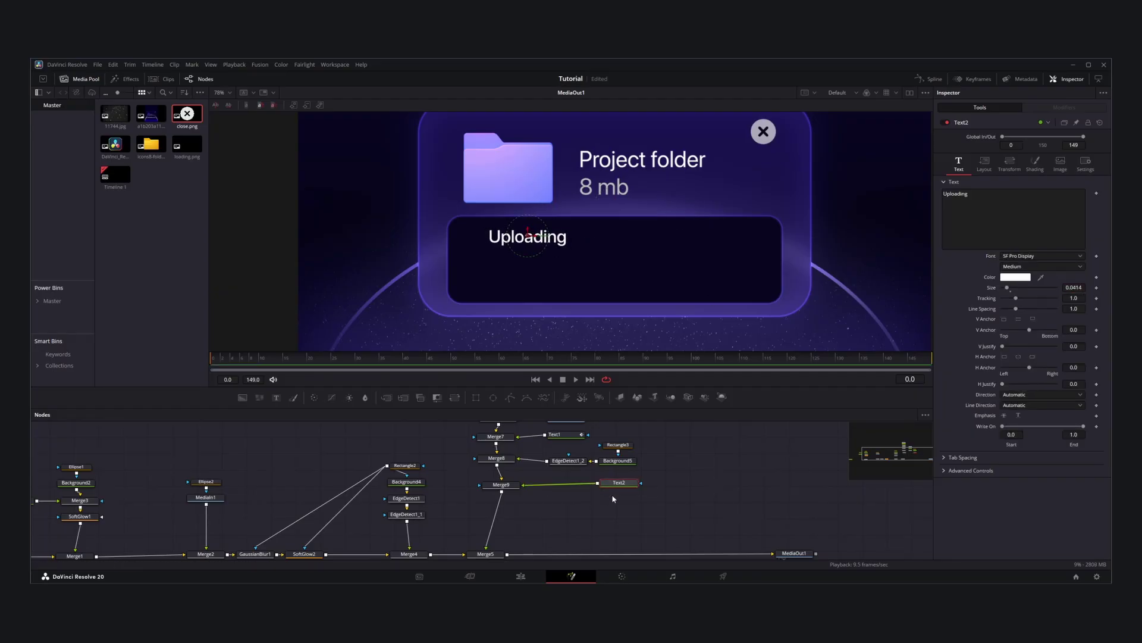
key(ctrl+c)
key(ctrl+v)
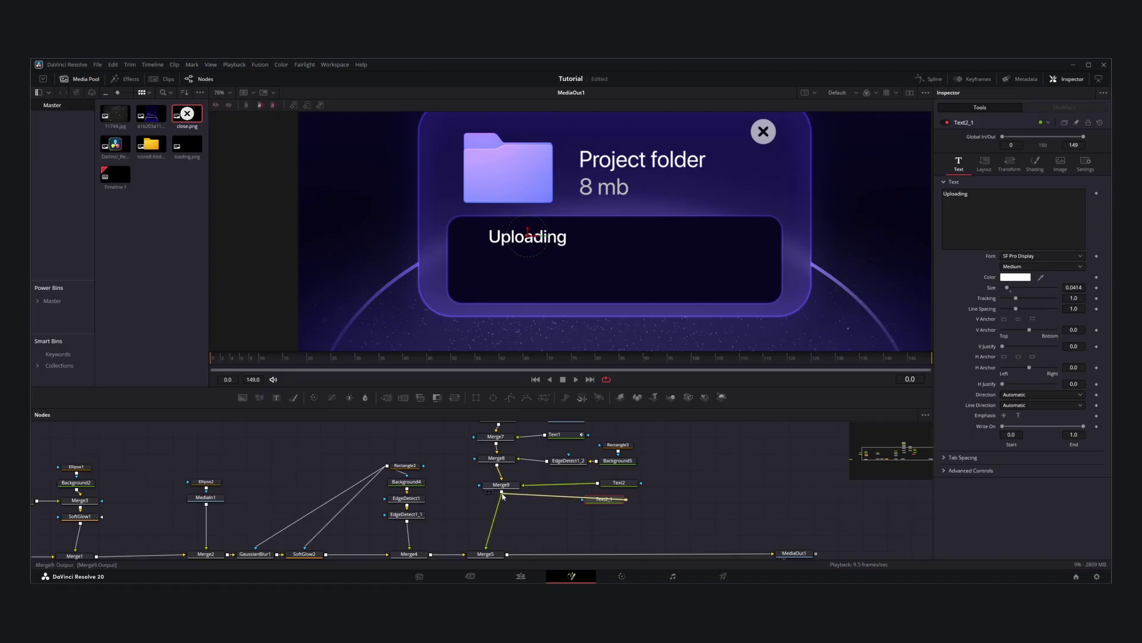
drag(503, 494, 502, 493)
drag(662, 501, 509, 505)
click(597, 501)
Step: Change the copied text to "..." and set Merge10's Center X to 0.596 so the dots follow "Uploading"
click(1013, 217)
key(ctrl+a)
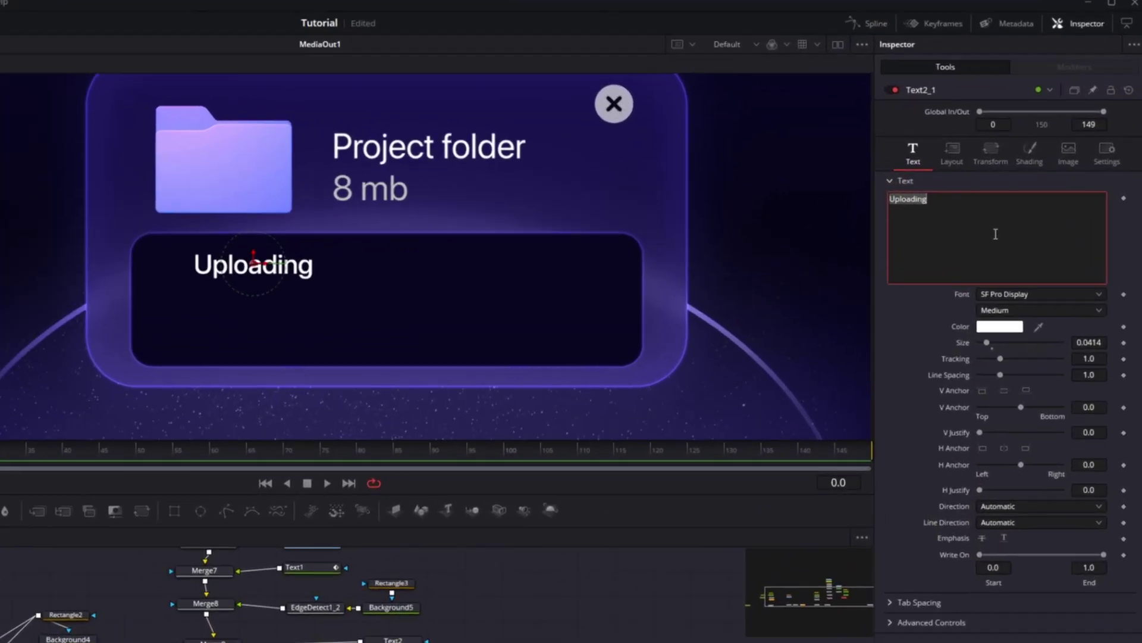
key(BackSpace)
text(...)
click(215, 642)
drag(1006, 161, 1016, 162)
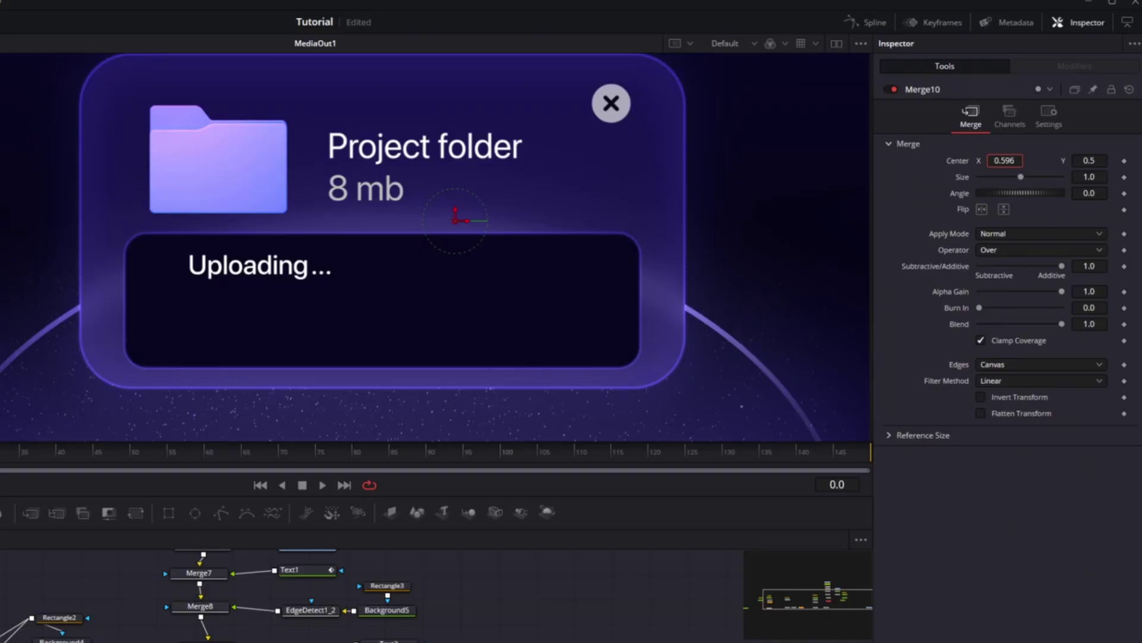
Step: Bring loading.png into the node graph and merge it after Merge10
scroll(338, 272, up, 4)
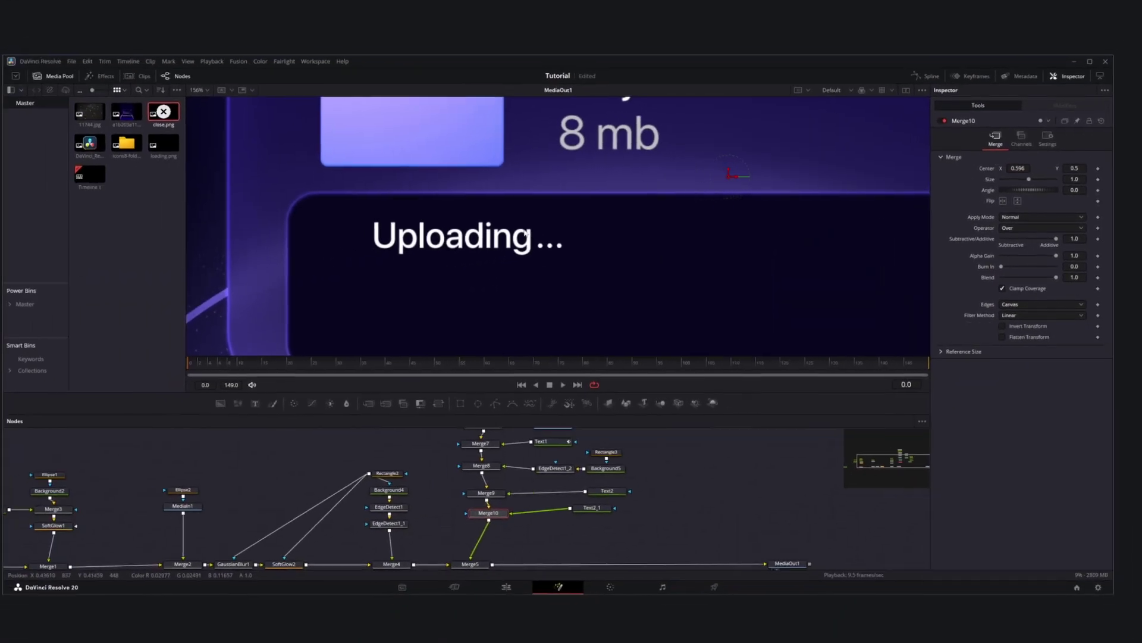
scroll(338, 272, down, 2)
drag(187, 147, 615, 516)
drag(546, 519, 504, 512)
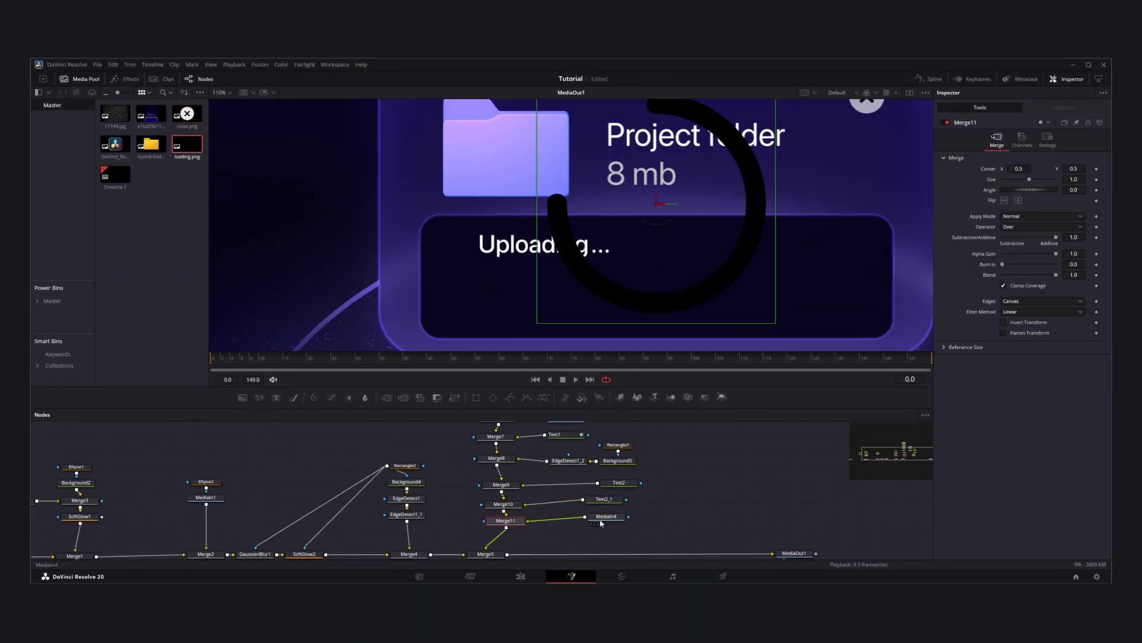
Step: Merge a Background node over the loading.png node ahead of Merge11 and arrange the three nodes neatly beside the chain
drag(603, 519, 705, 527)
click(242, 397)
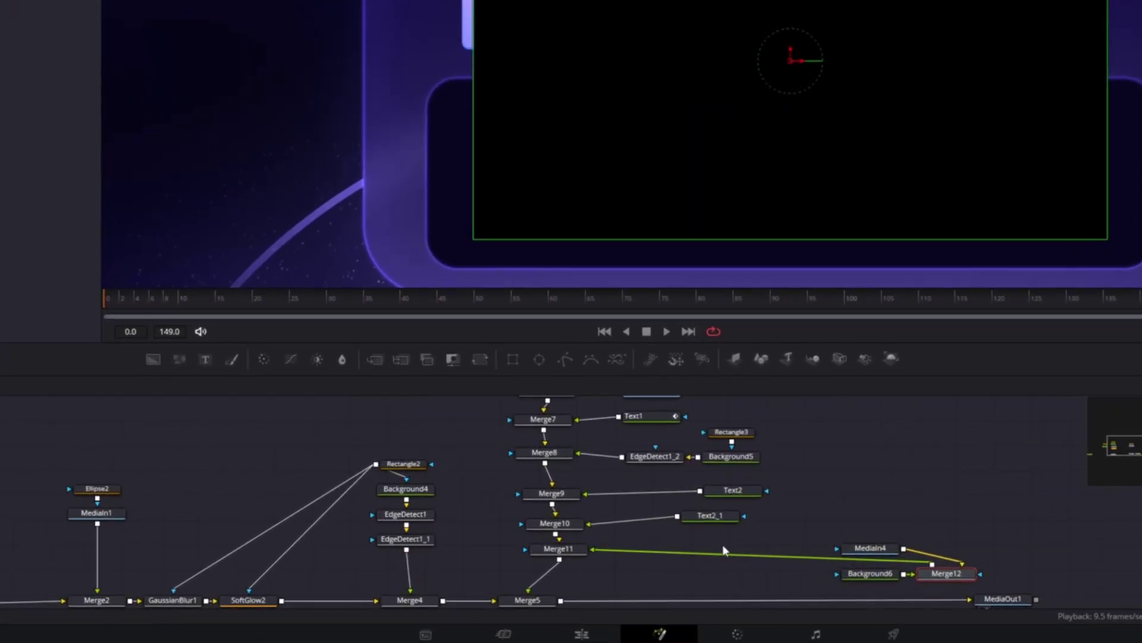
drag(958, 575, 783, 560)
drag(706, 562, 772, 532)
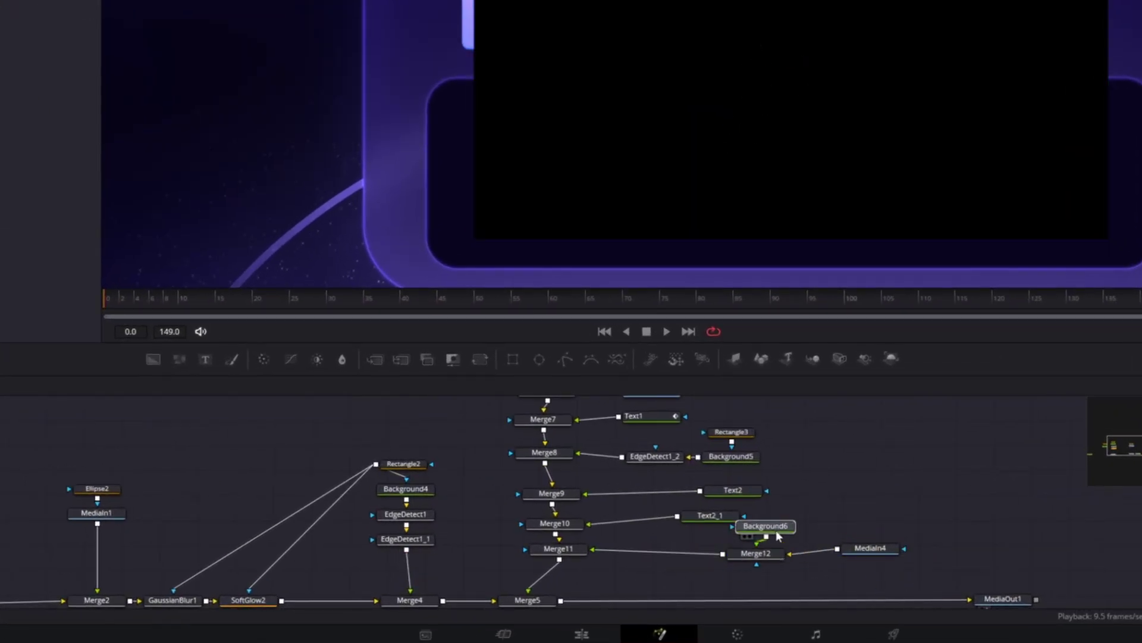
drag(860, 515, 784, 547)
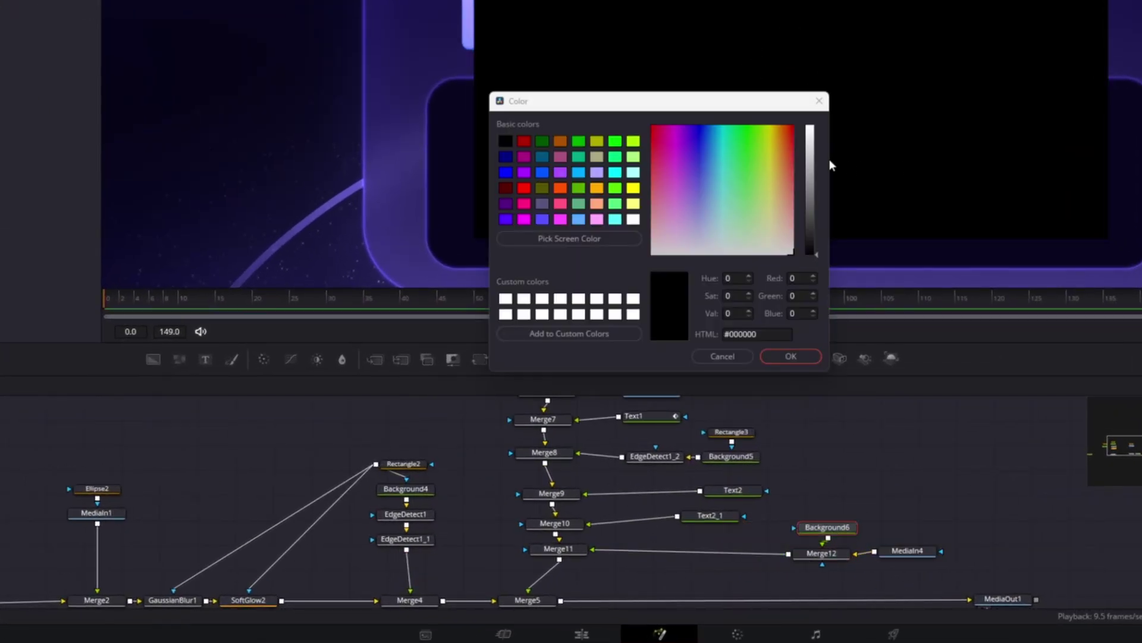
Step: Set Background6's color to white #ffffff and Merge12's operator to In, so the loading icon shape is filled white
drag(830, 158, 829, 120)
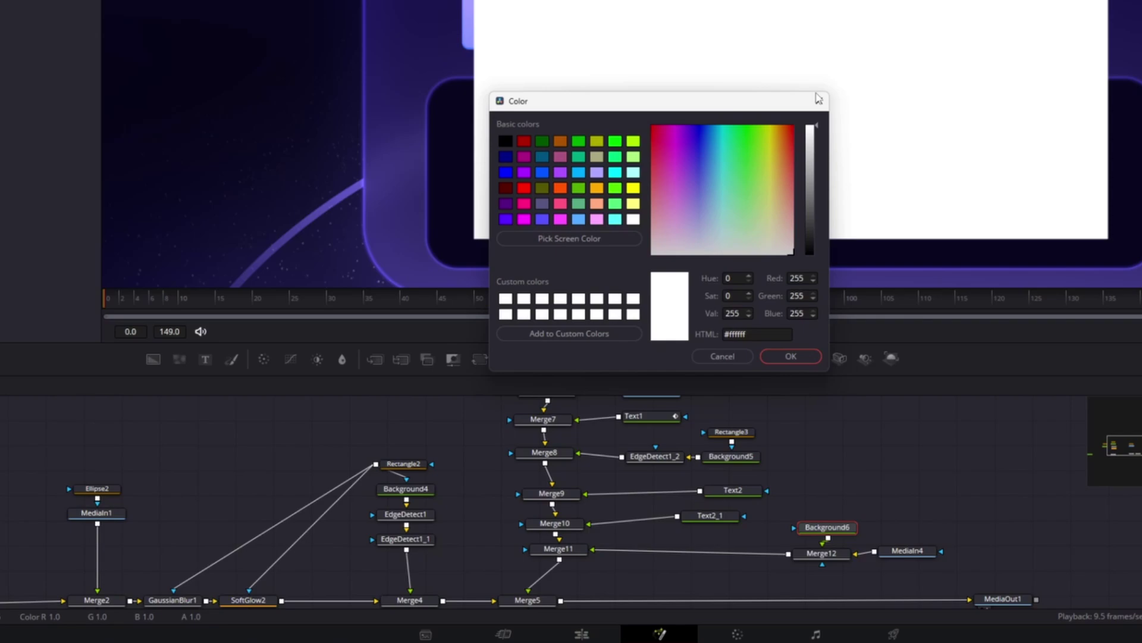
click(796, 355)
click(831, 557)
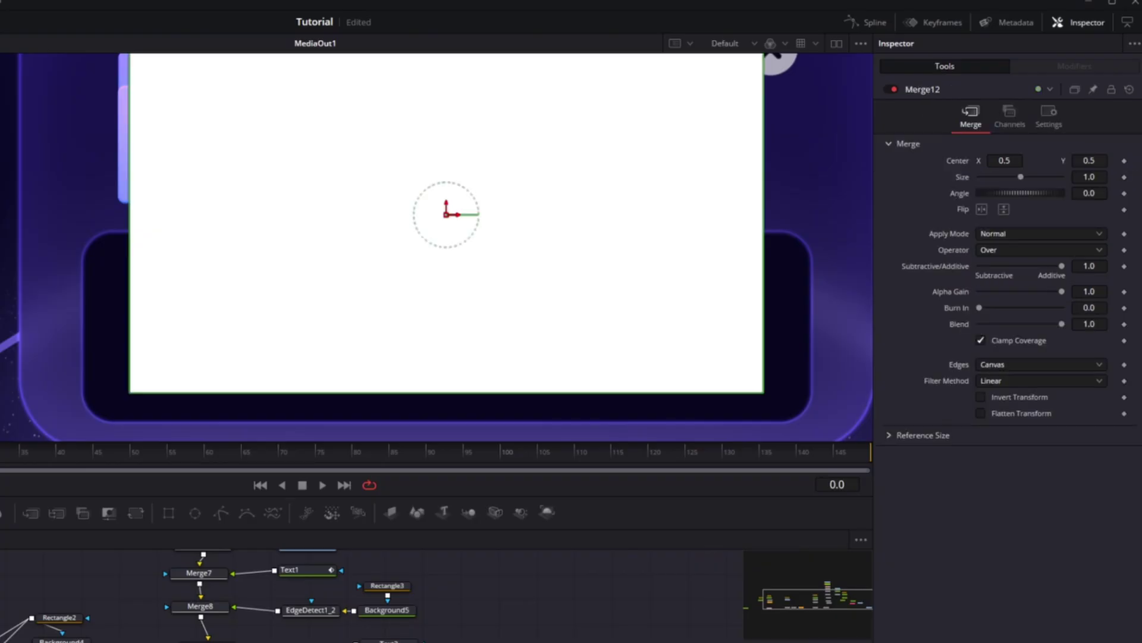
click(1019, 250)
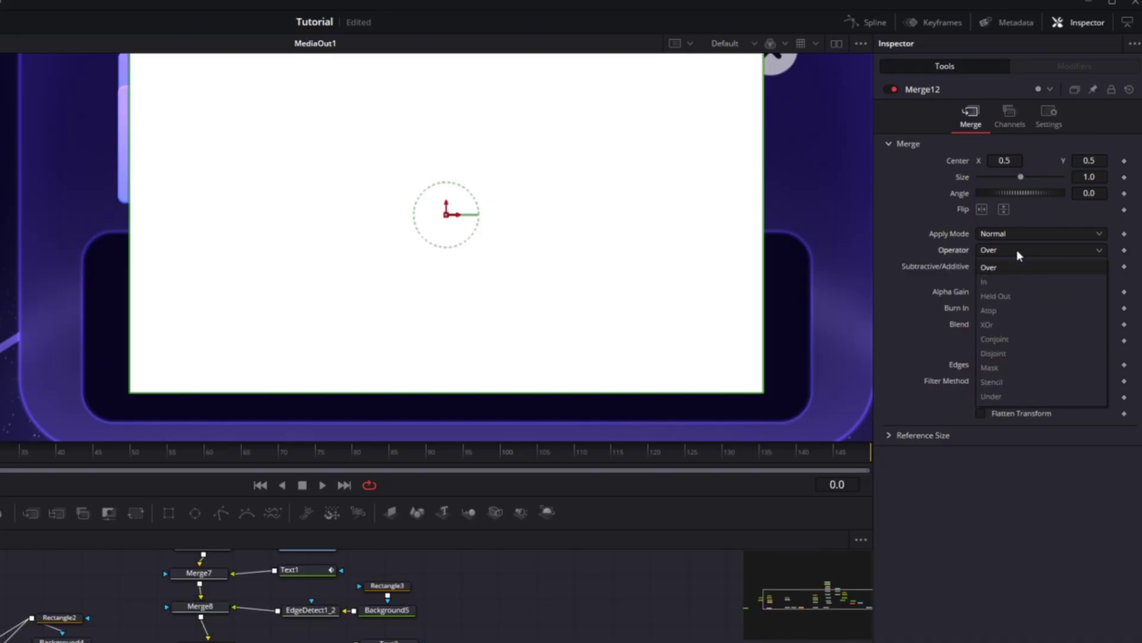
click(994, 280)
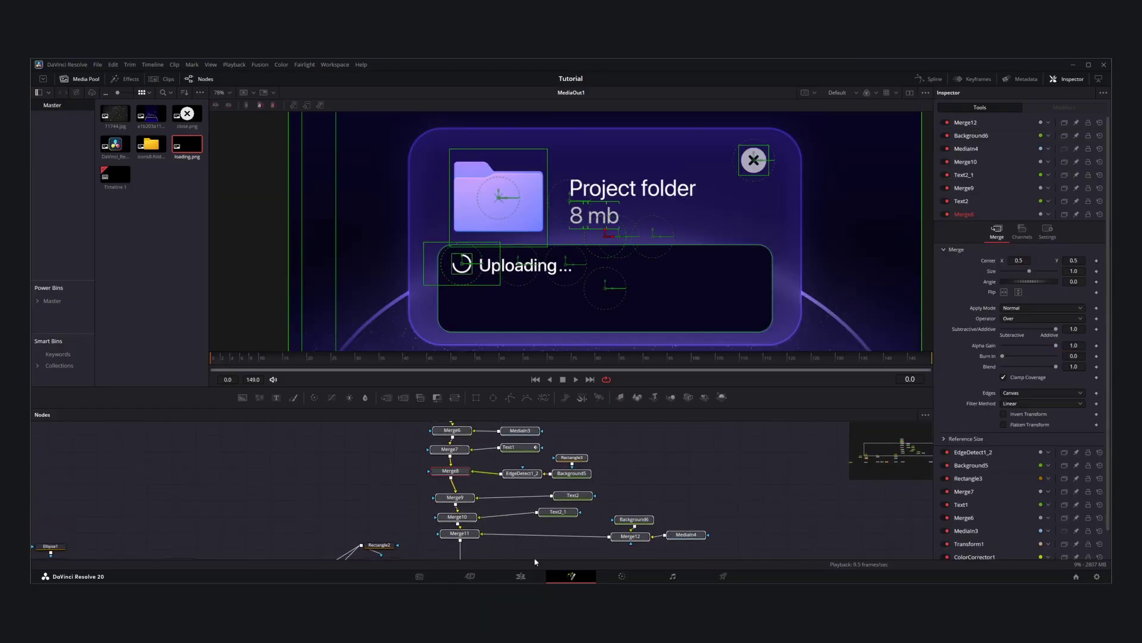
Step: Merge a Background node after Merge11 and mask it with a straight horizontal polygon line below "Uploading..."
click(259, 398)
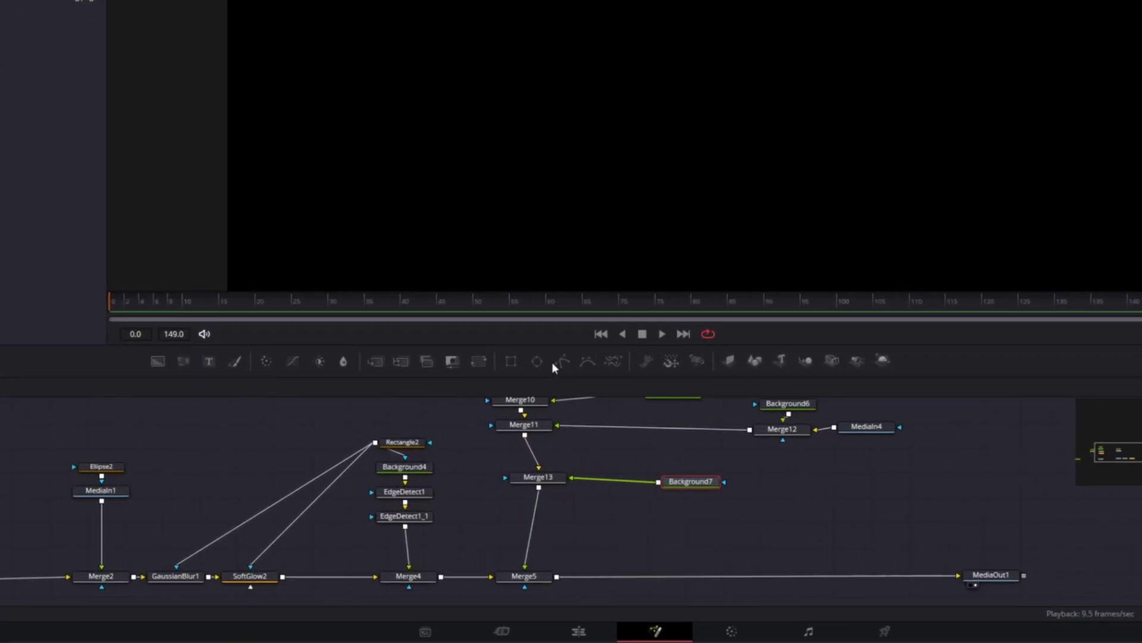
click(510, 397)
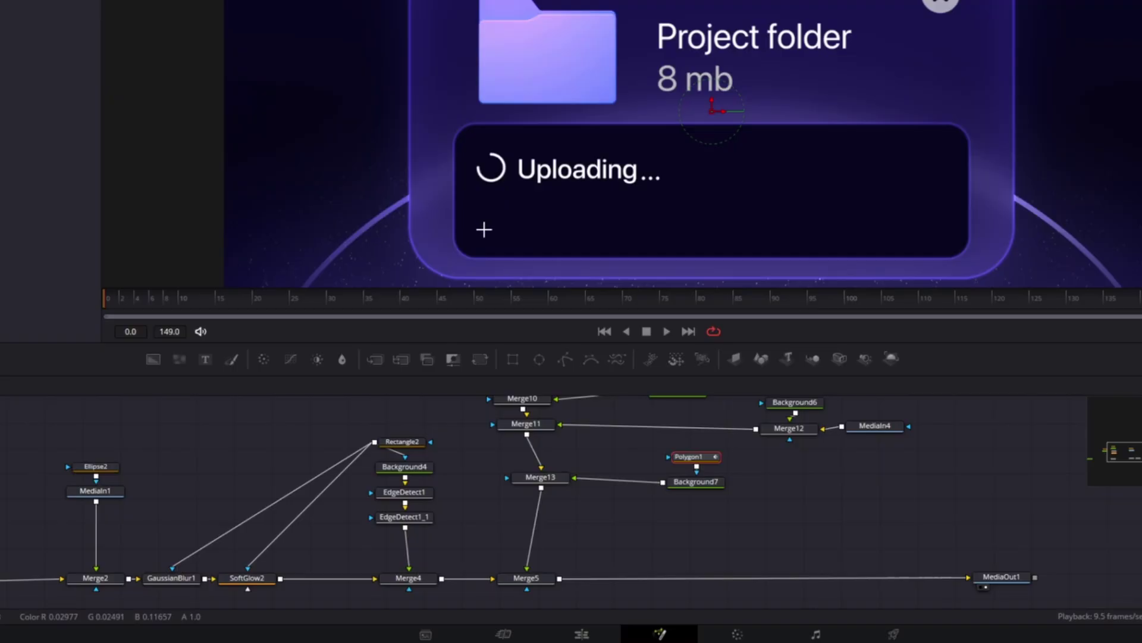
click(947, 228)
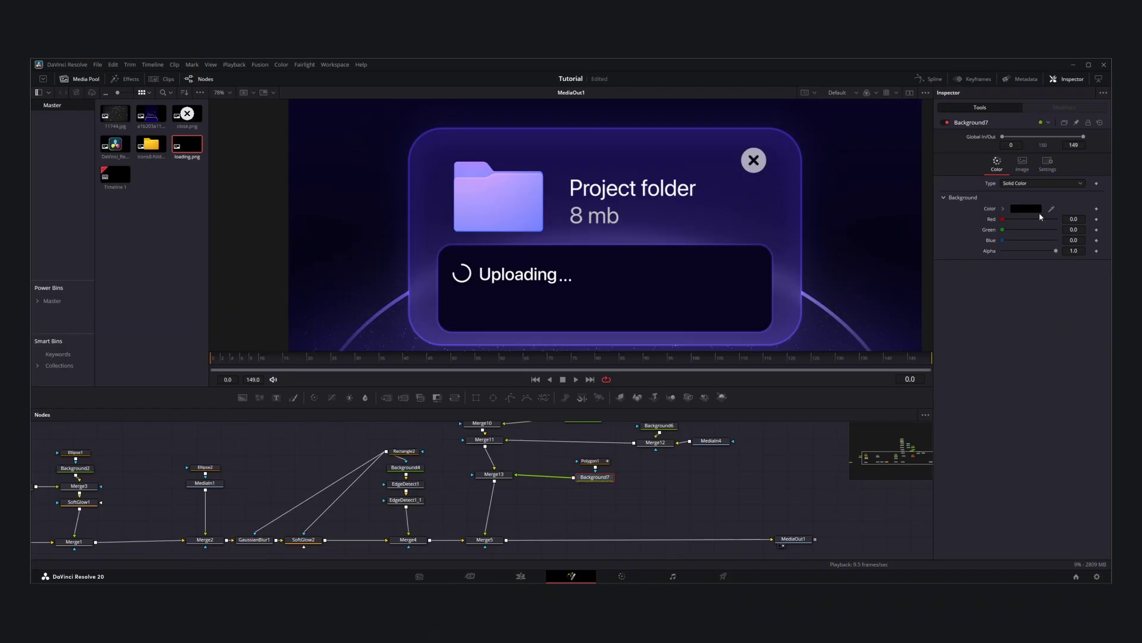
Step: Set Background7's color to white
click(1036, 210)
drag(669, 293, 669, 245)
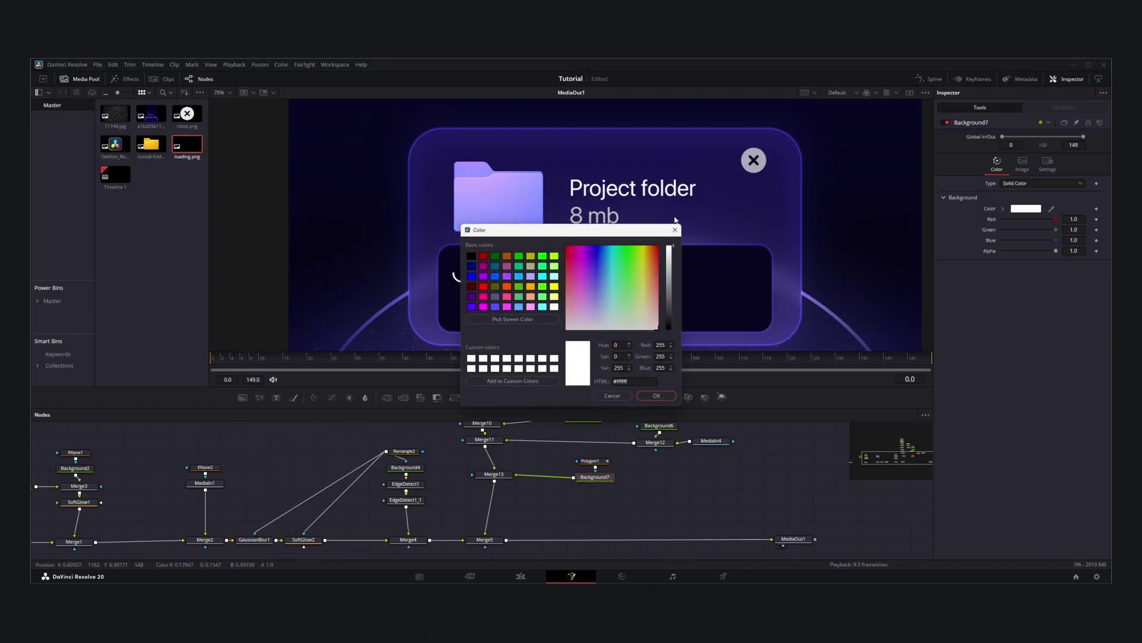
click(656, 397)
click(656, 395)
Step: Set Polygon1's border width to 0.0118 and try shortening the bar with its Length value
click(601, 463)
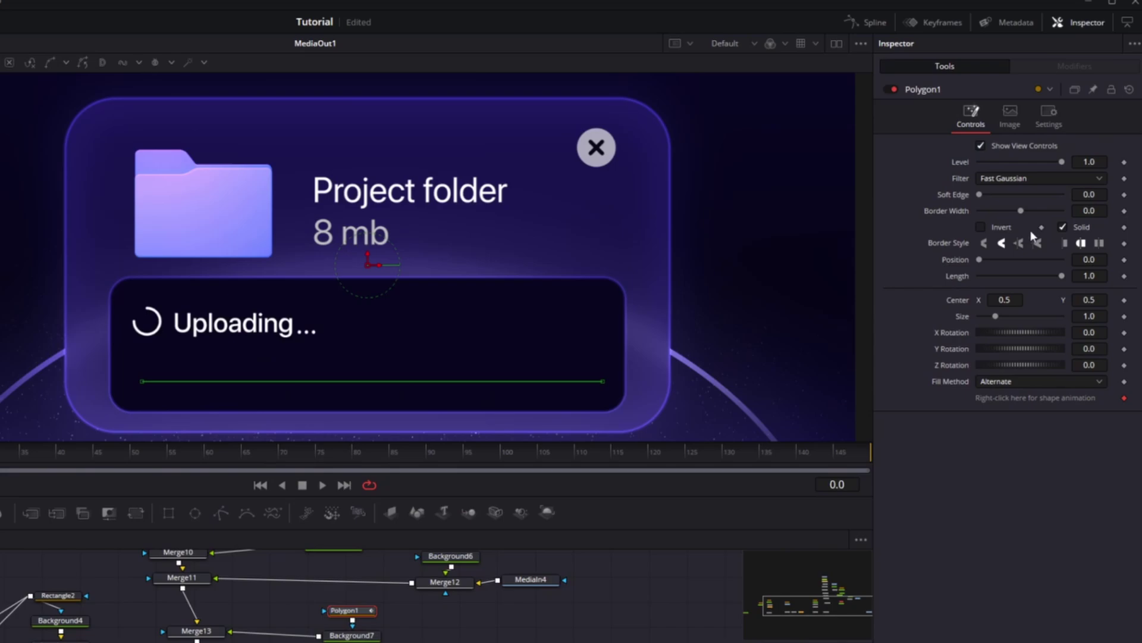
drag(1021, 211, 1022, 211)
drag(1062, 276, 1014, 278)
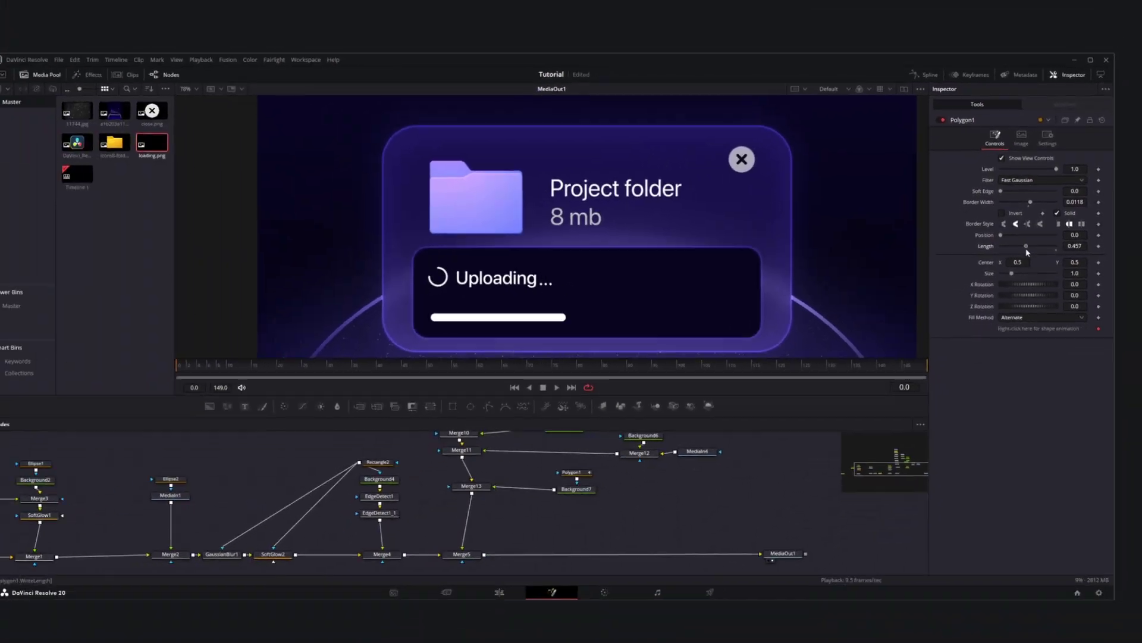
Step: Duplicate Merge13, Background7 and Polygon1 together and insert the copied merge between Merge13 and Merge5
drag(623, 500, 485, 463)
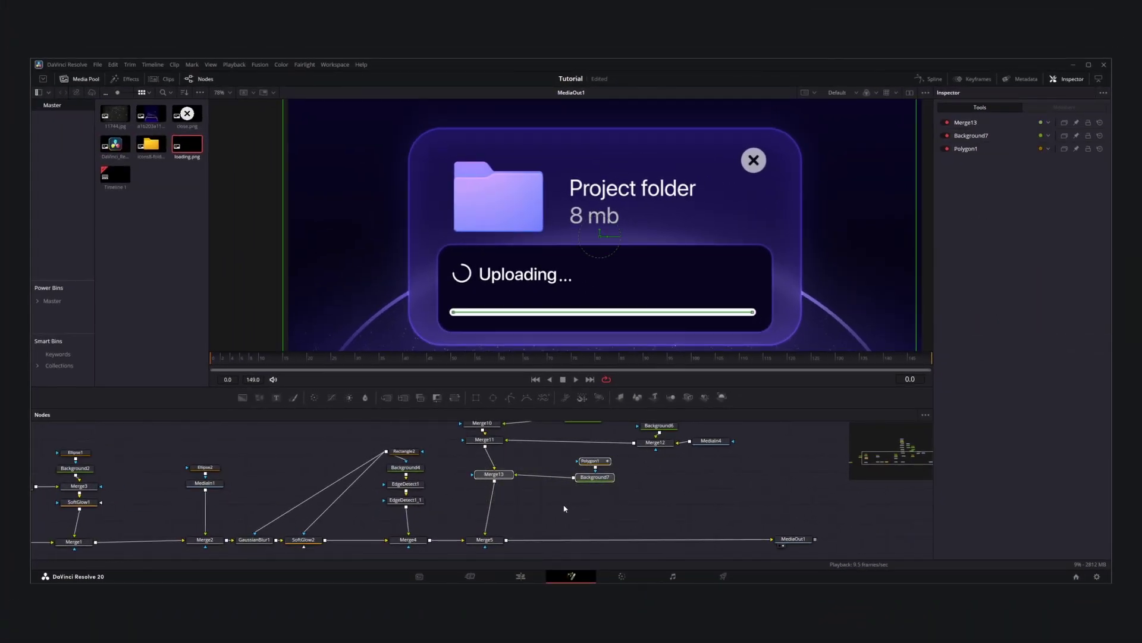
key(ctrl+c)
key(ctrl+v)
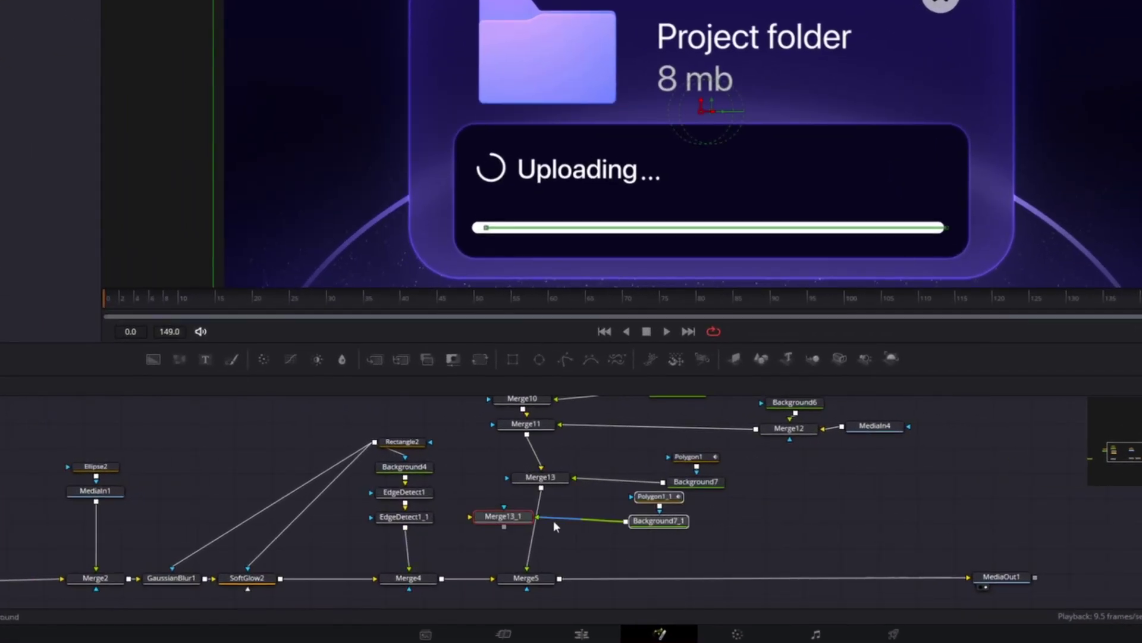
drag(524, 517, 543, 520)
click(583, 542)
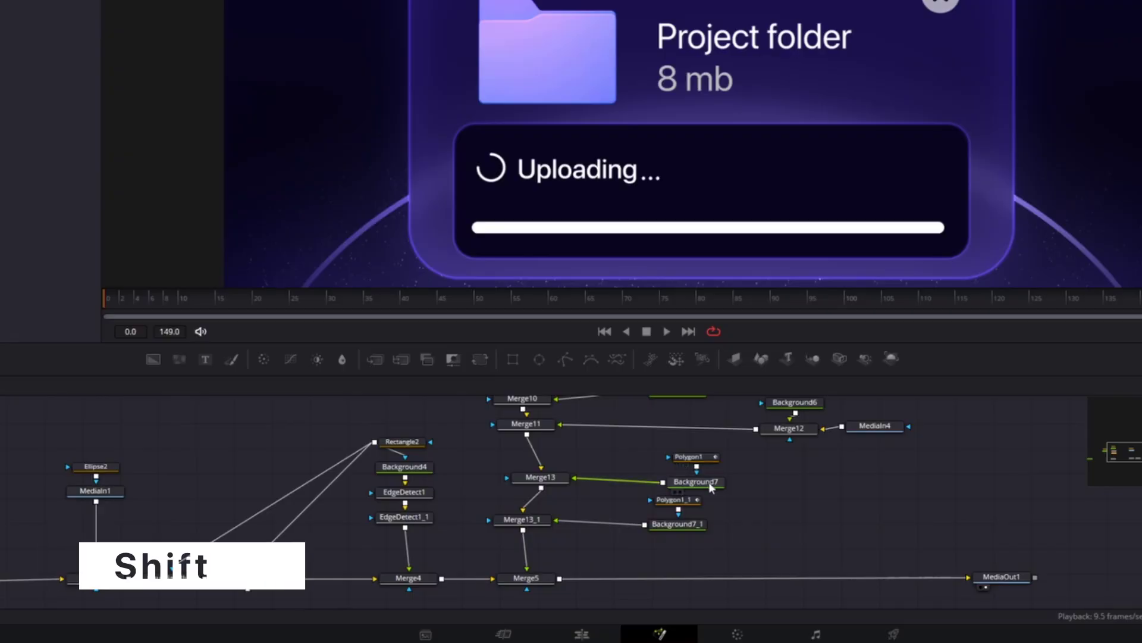
Step: Set Polygon1_1's length to 0.457 and color the full-length bar's Background7 grey #5f5f5f
click(673, 500)
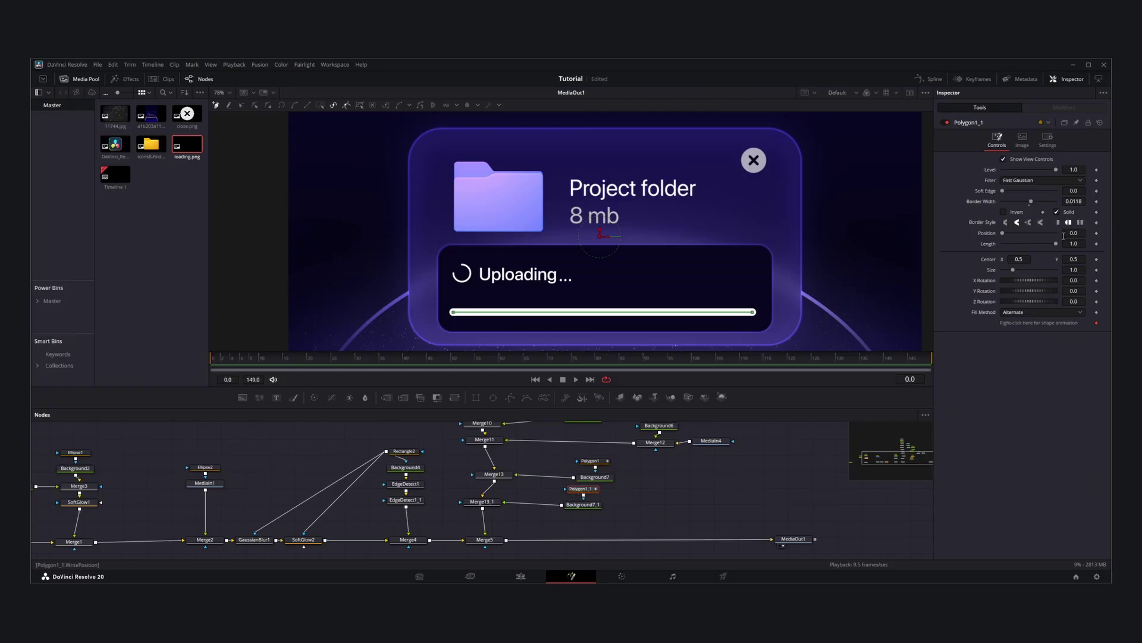
drag(1057, 244, 1027, 245)
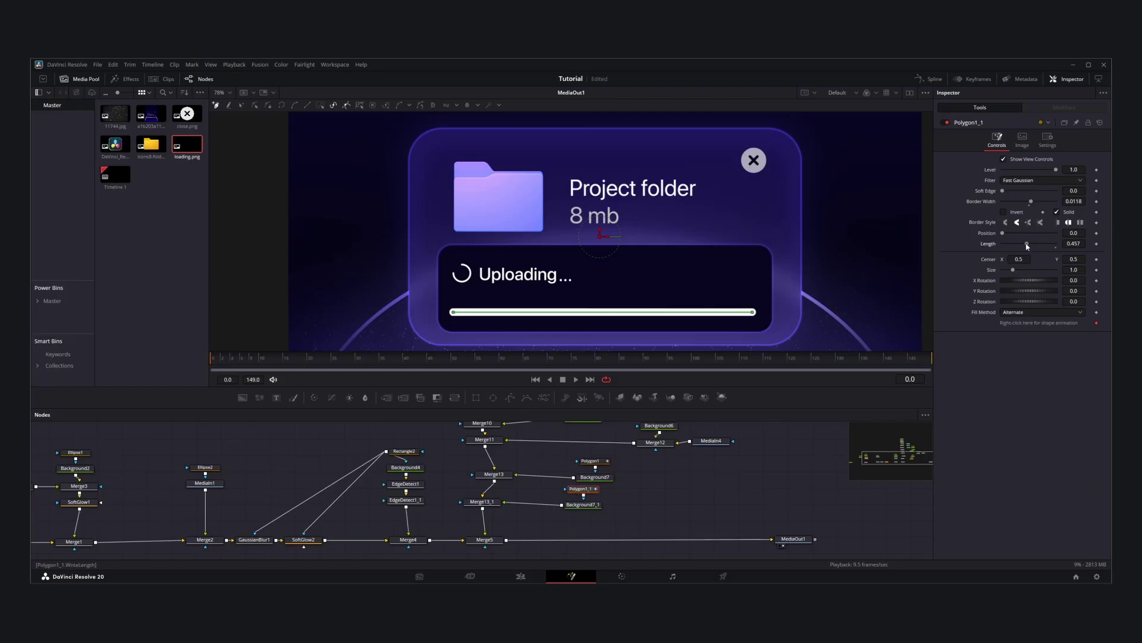
click(597, 479)
click(1023, 207)
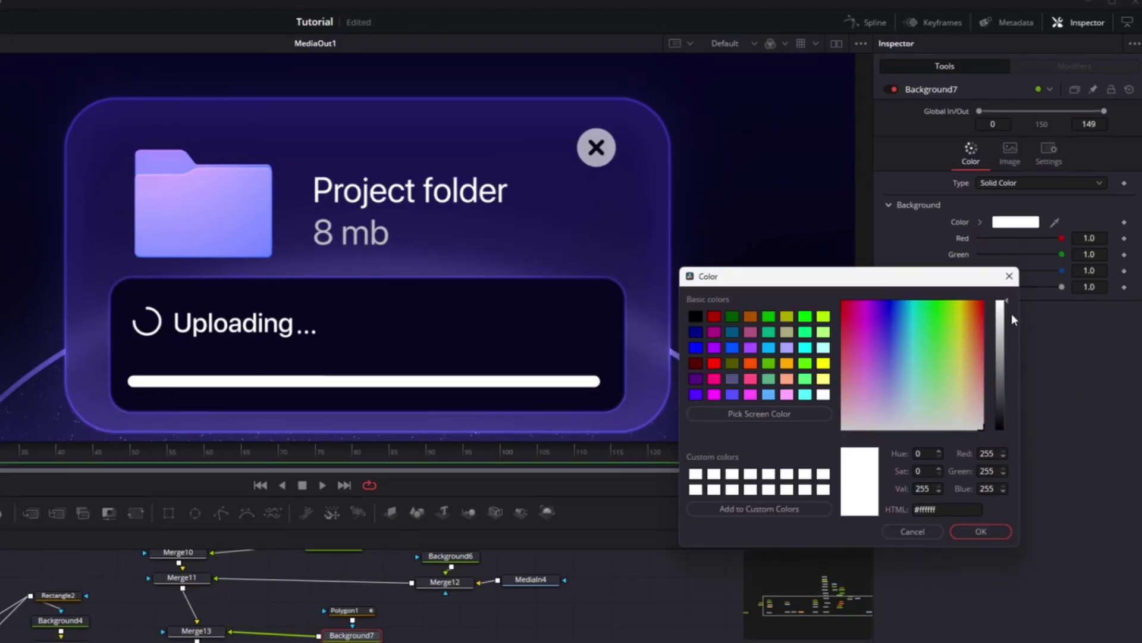
drag(1008, 301, 1022, 380)
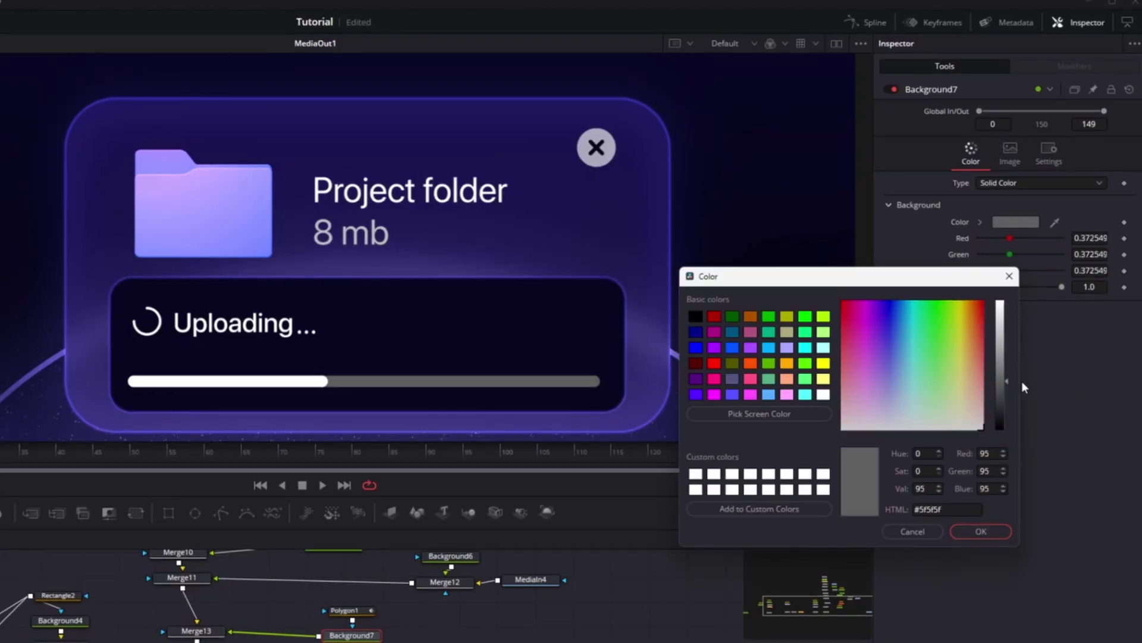
click(1000, 525)
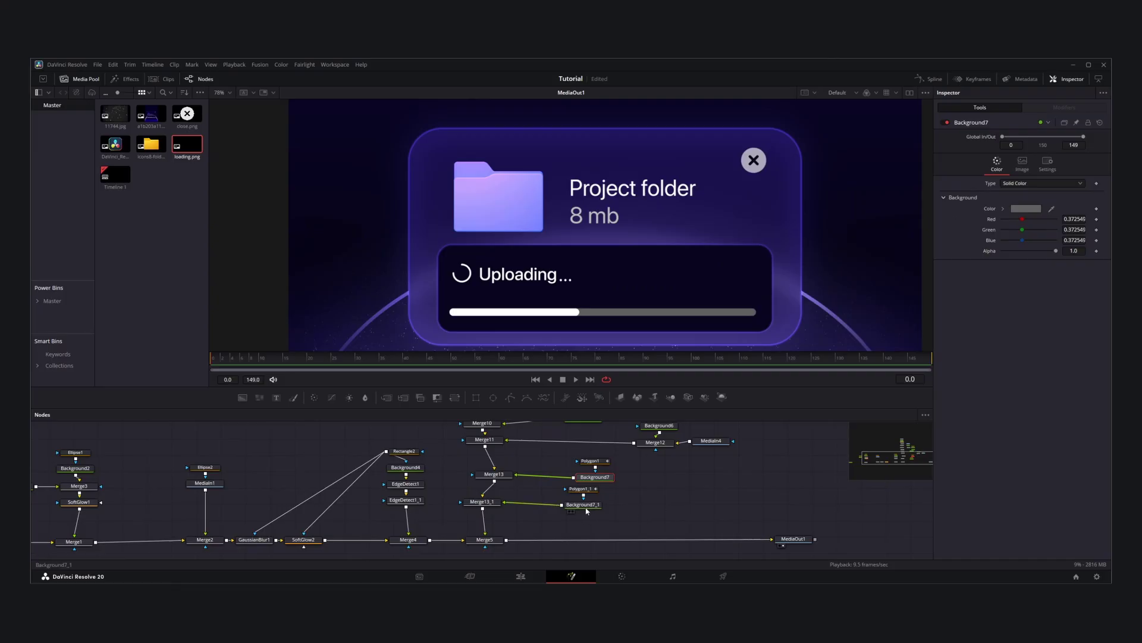
Step: Add a Soft Glow after Background7_1, then lower its gain and slightly increase its glow size
click(587, 509)
key(shift+space)
text(sof)
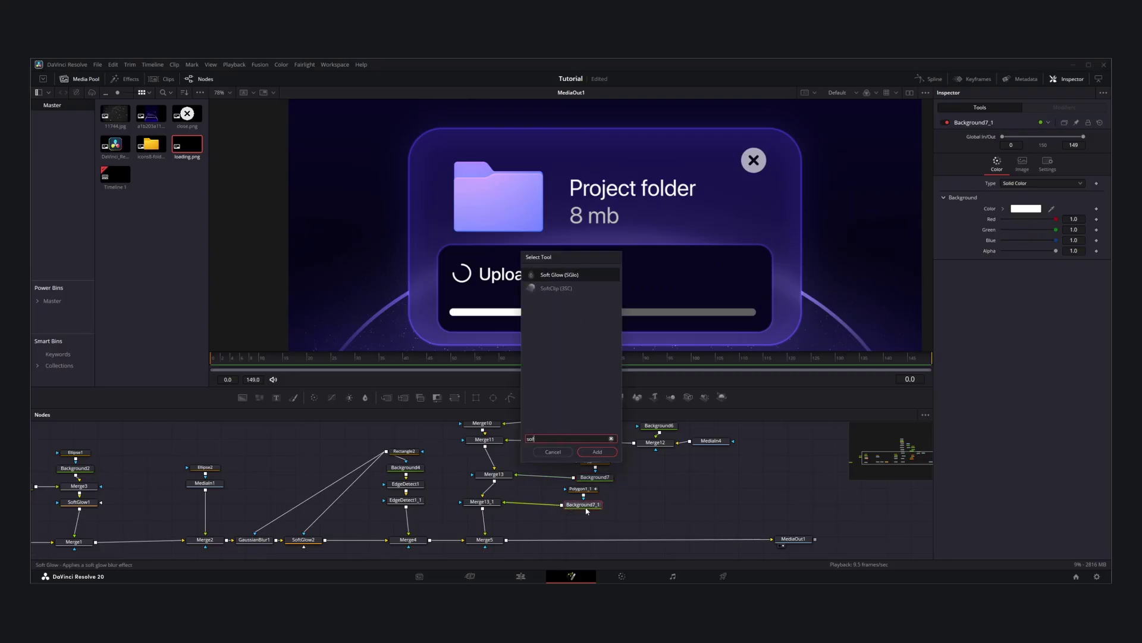
key(Return)
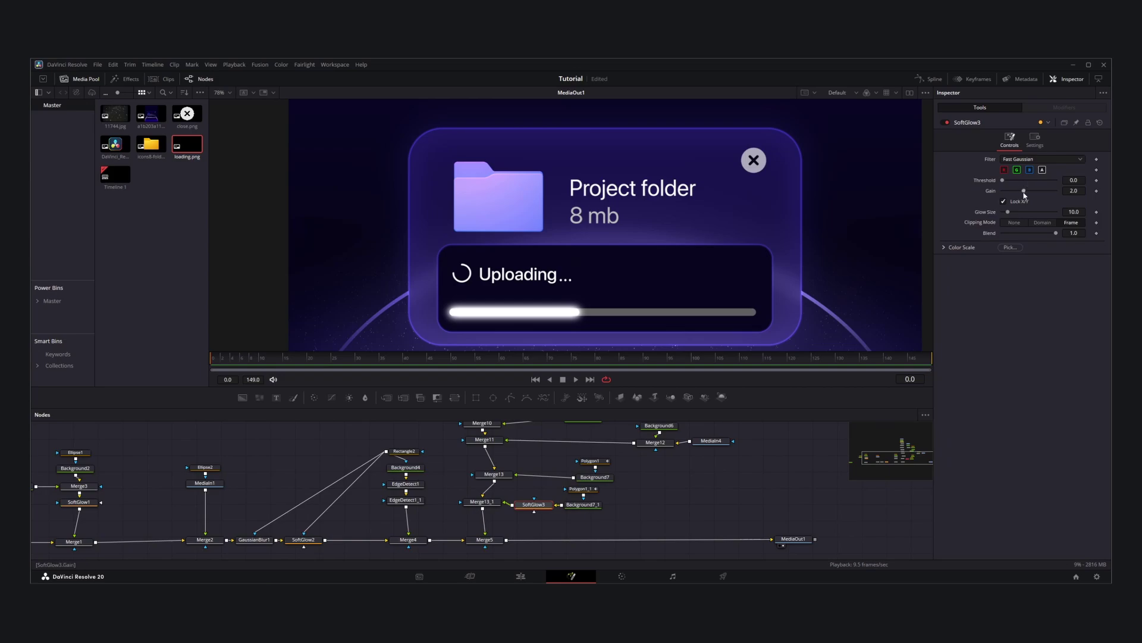
drag(1024, 193, 1026, 192)
drag(1008, 213, 1023, 213)
drag(1025, 192, 1008, 191)
mouse_move(1023, 212)
mouse_down()
mouse_move(1012, 193)
mouse_move(1014, 212)
mouse_up()
scroll(543, 235, down, 3)
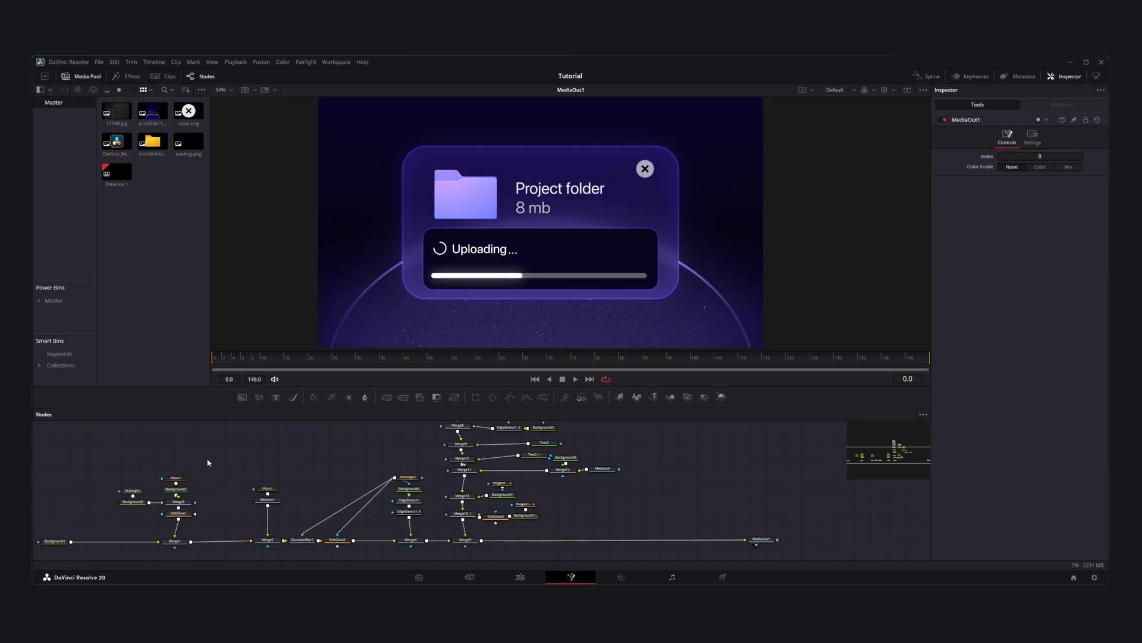
Step: Animate Ellipse1's Length with keyframes, reaching 1.0 at frame 40
drag(207, 463, 277, 446)
scroll(266, 484, up, 3)
click(271, 439)
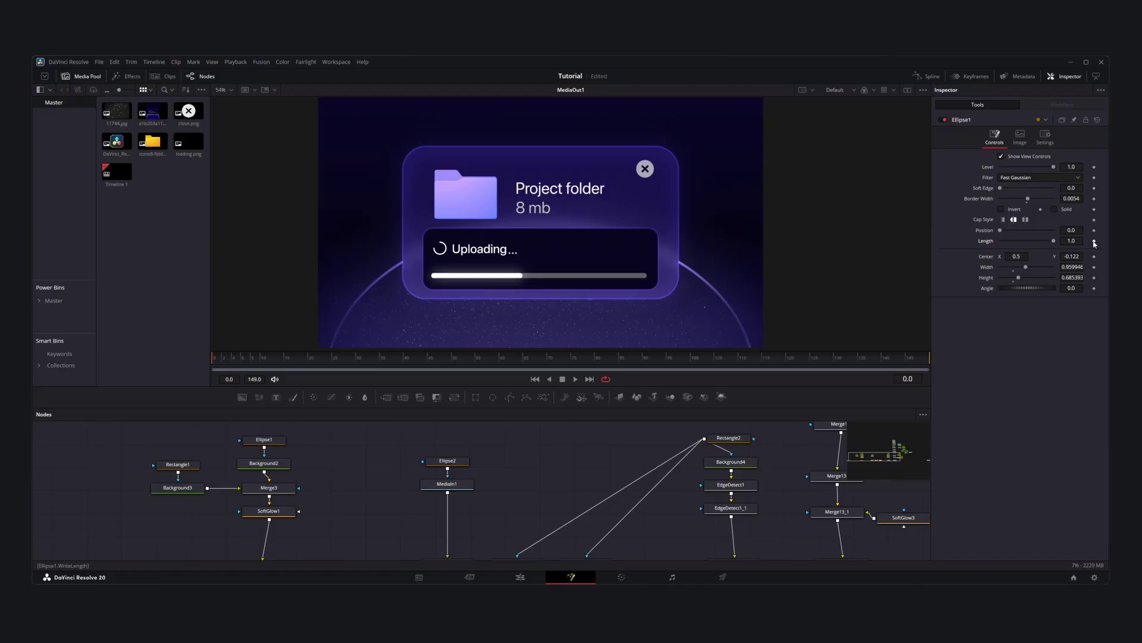
click(1095, 241)
click(1090, 241)
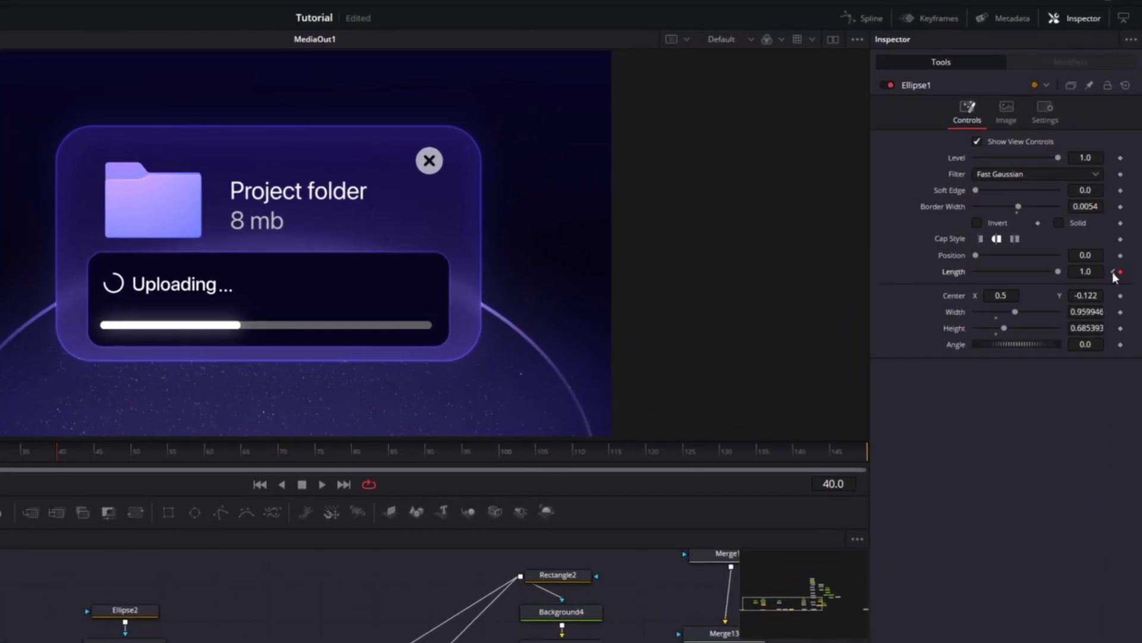
click(1113, 272)
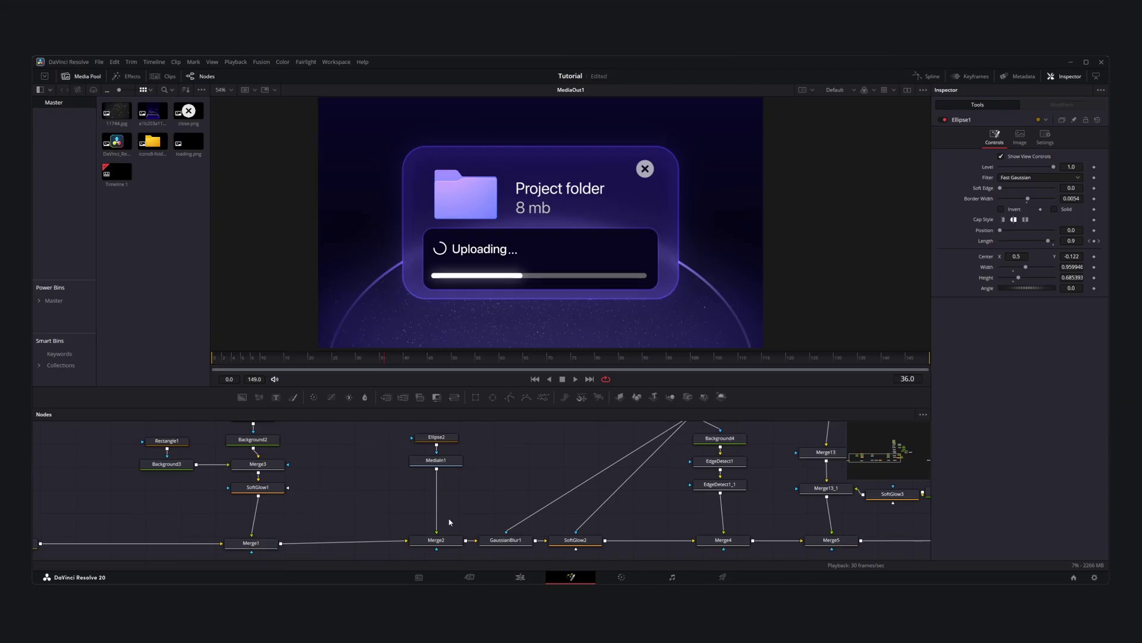
Step: Animate Merge2's Blend from 0 at frame 0 to 0.819 at frame 40 and play the animation back
click(437, 539)
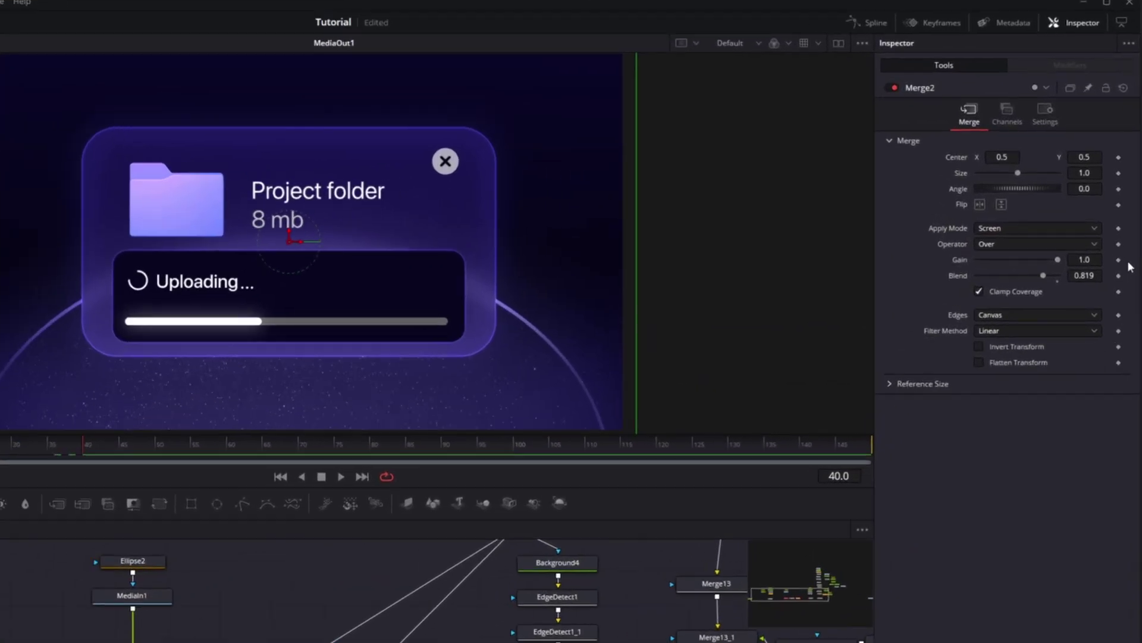
click(1094, 245)
drag(15, 451, 0, 451)
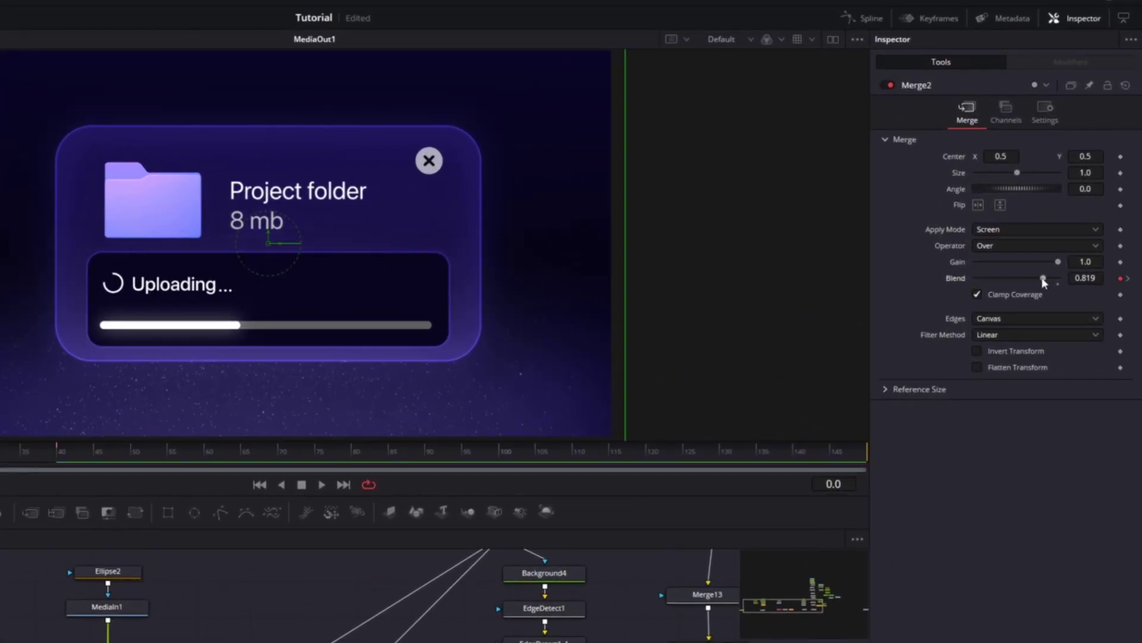
click(321, 485)
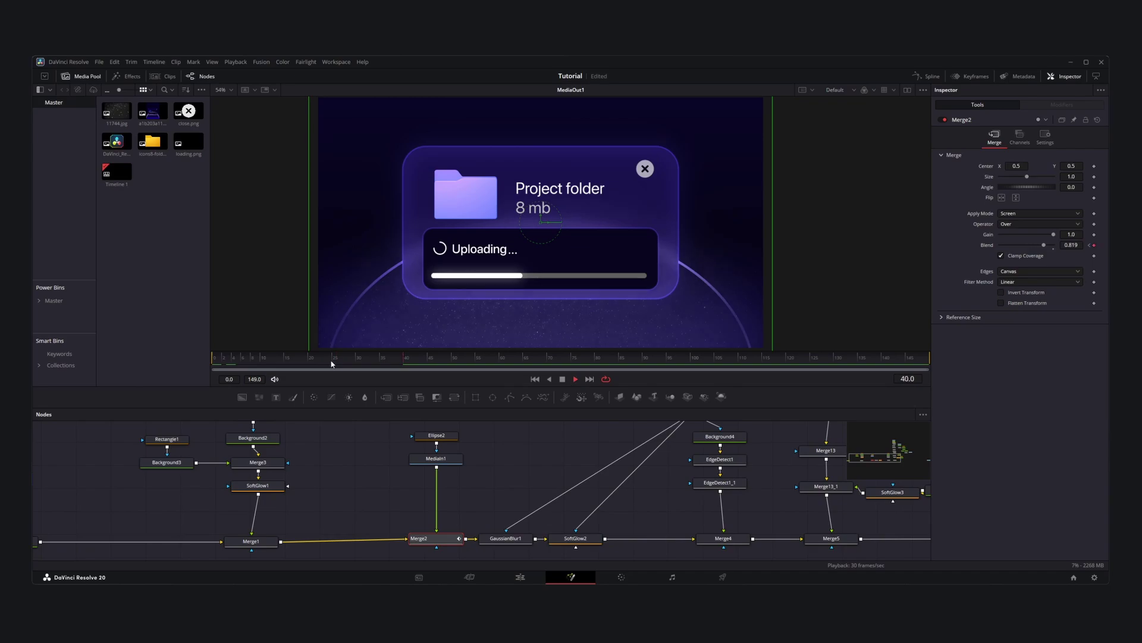
click(562, 379)
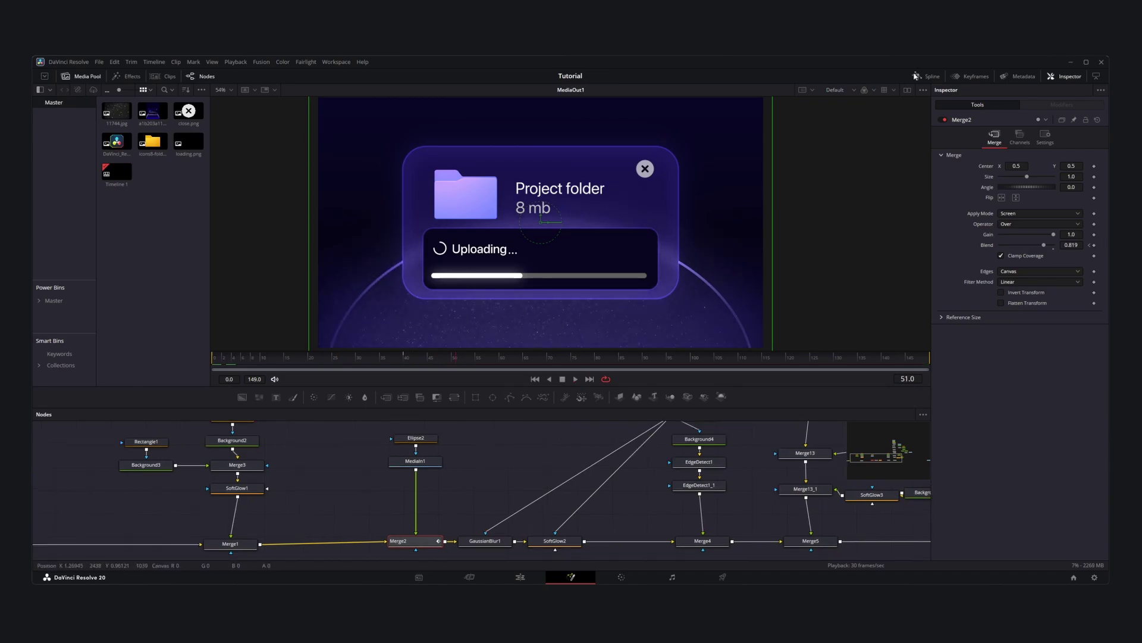
Step: Set the Spline editor to show only selected tools and bring up the curves of Merge2 and Ellipse1
click(916, 76)
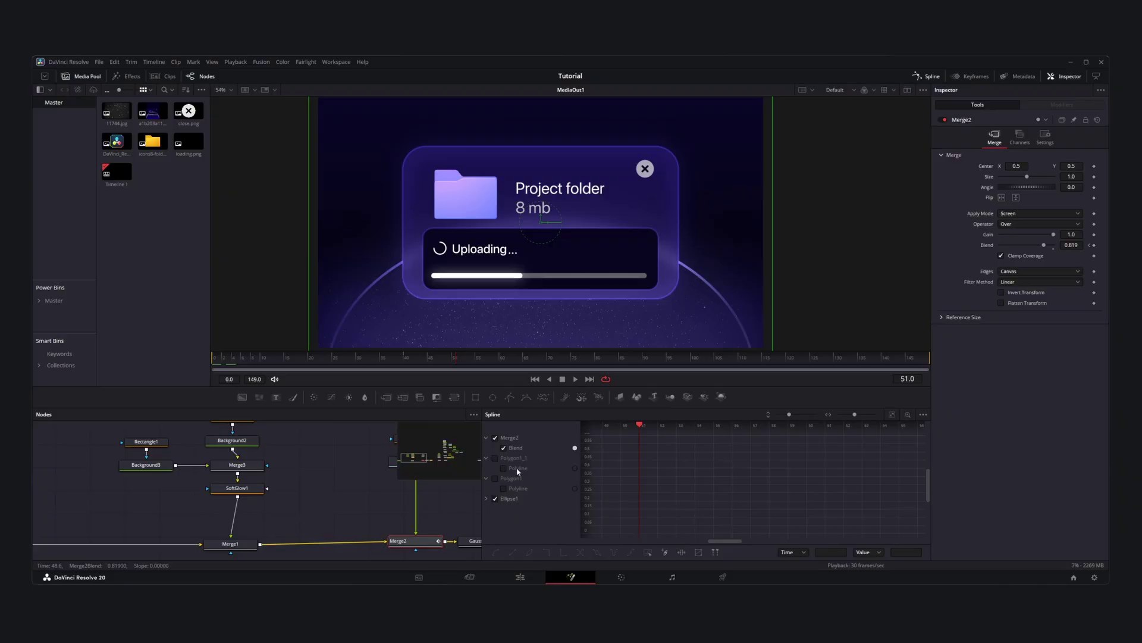
drag(346, 452, 327, 466)
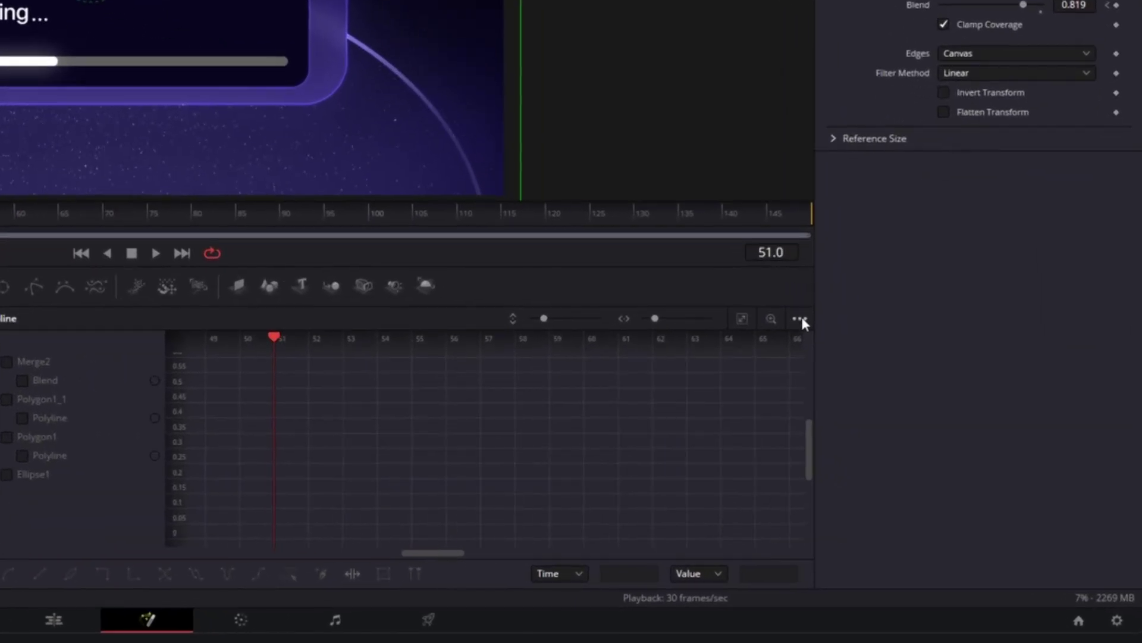
click(923, 414)
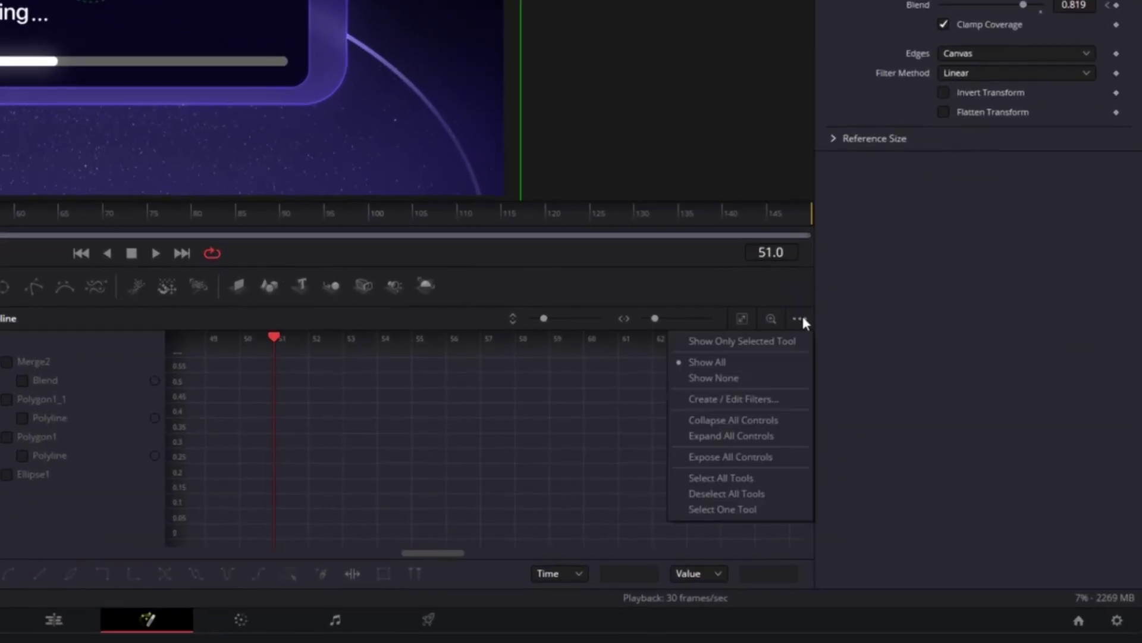
click(737, 340)
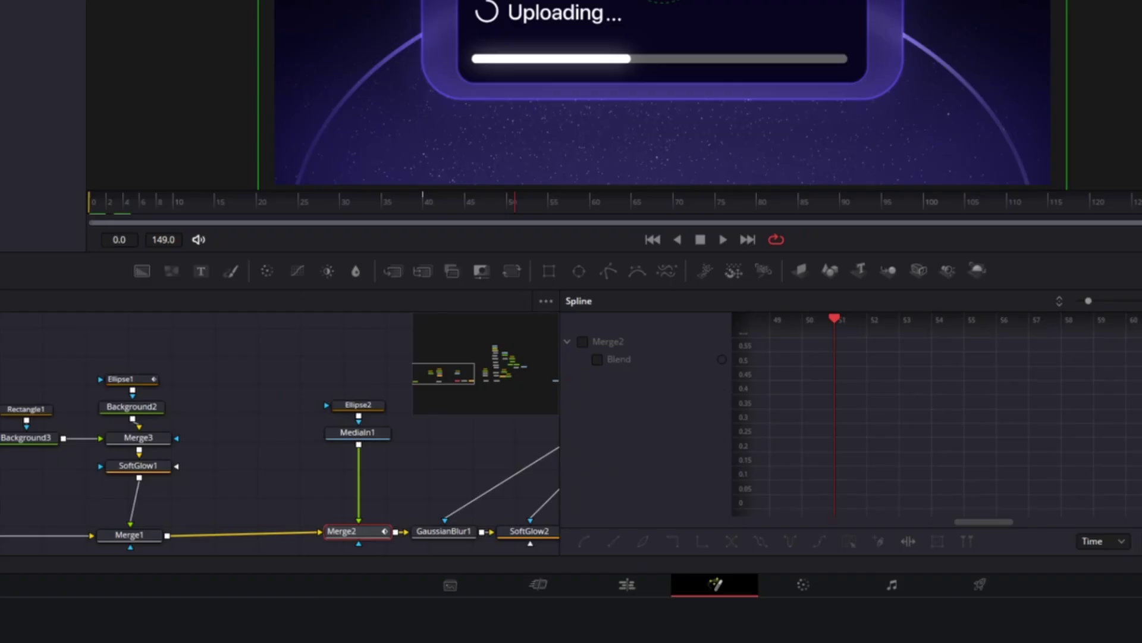
scroll(362, 527, down, 1)
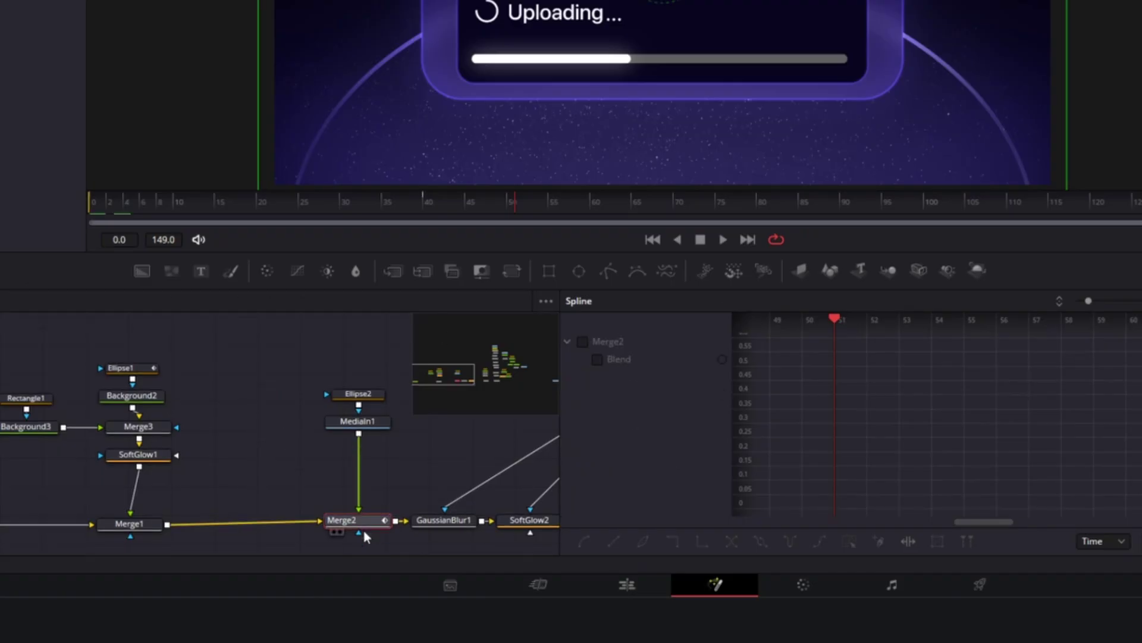
ctrl+click(128, 368)
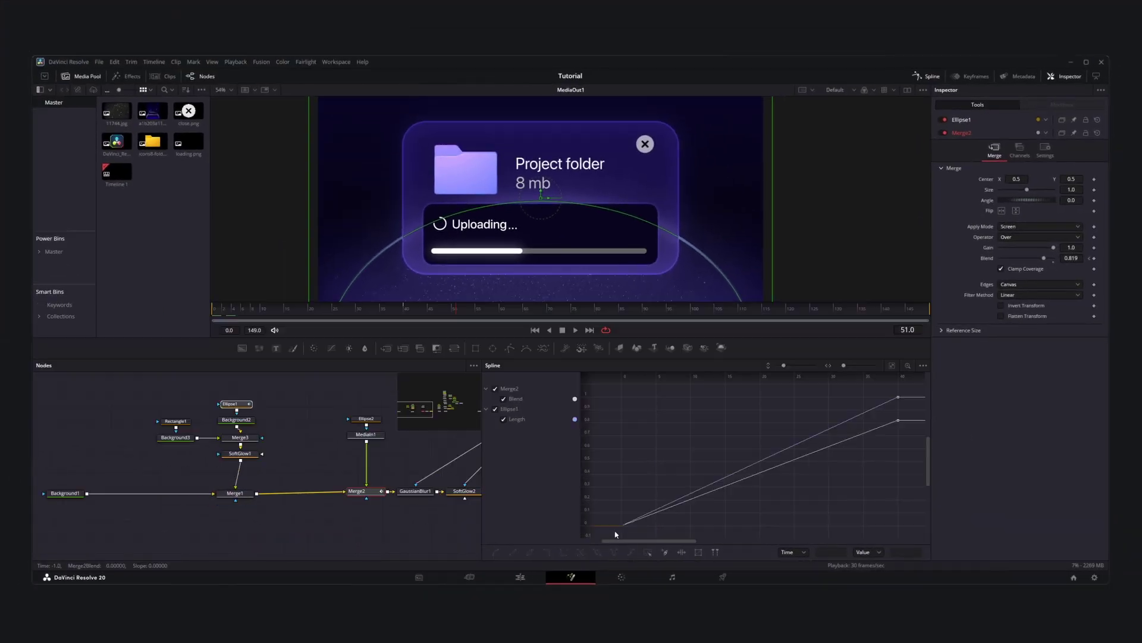
Step: Smooth the Merge2 Blend and Ellipse1 Length keyframes, raising their Ease In and lowering their Ease Out
drag(790, 590, 1085, 436)
drag(781, 443, 917, 371)
key(s)
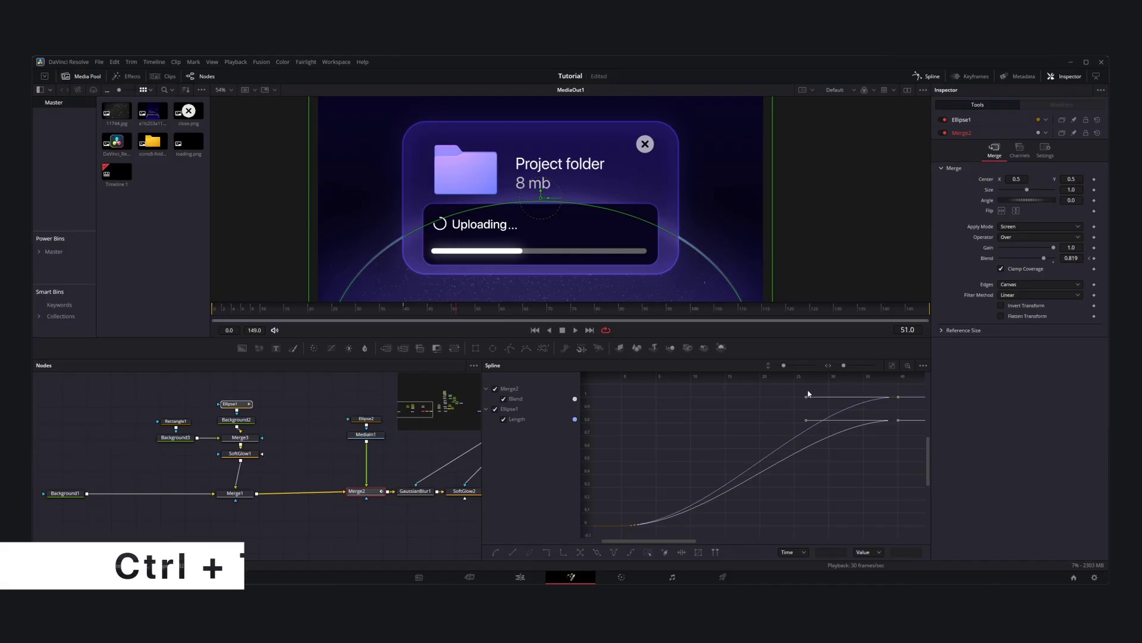
key(ctrl+t)
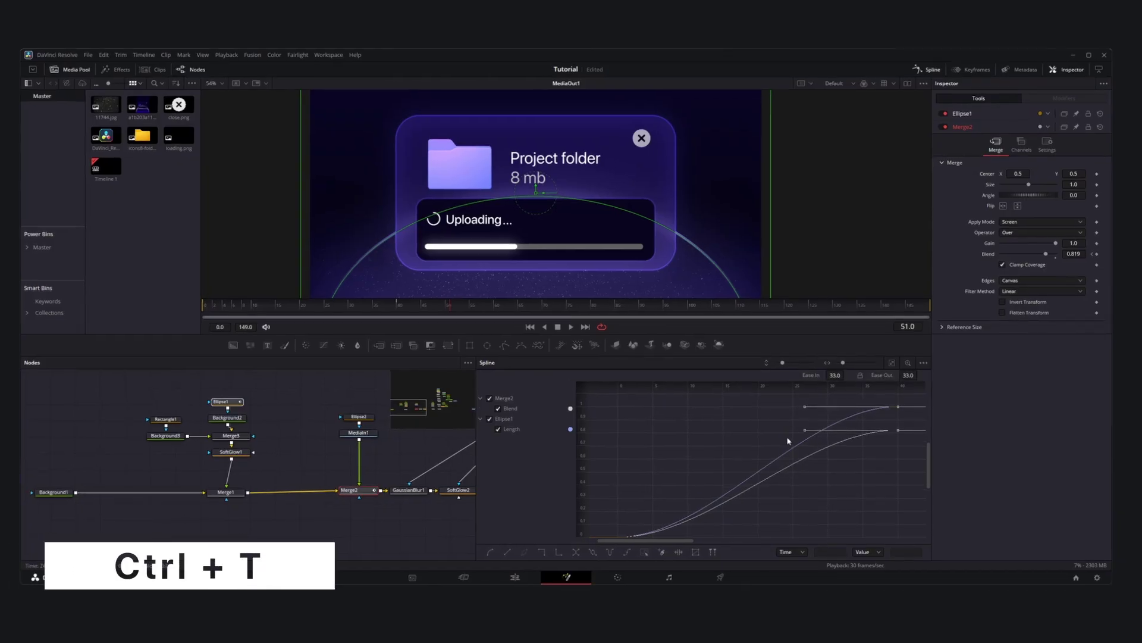
scroll(789, 441, down, 2)
drag(835, 375, 860, 376)
drag(908, 375, 891, 376)
drag(790, 237, 830, 236)
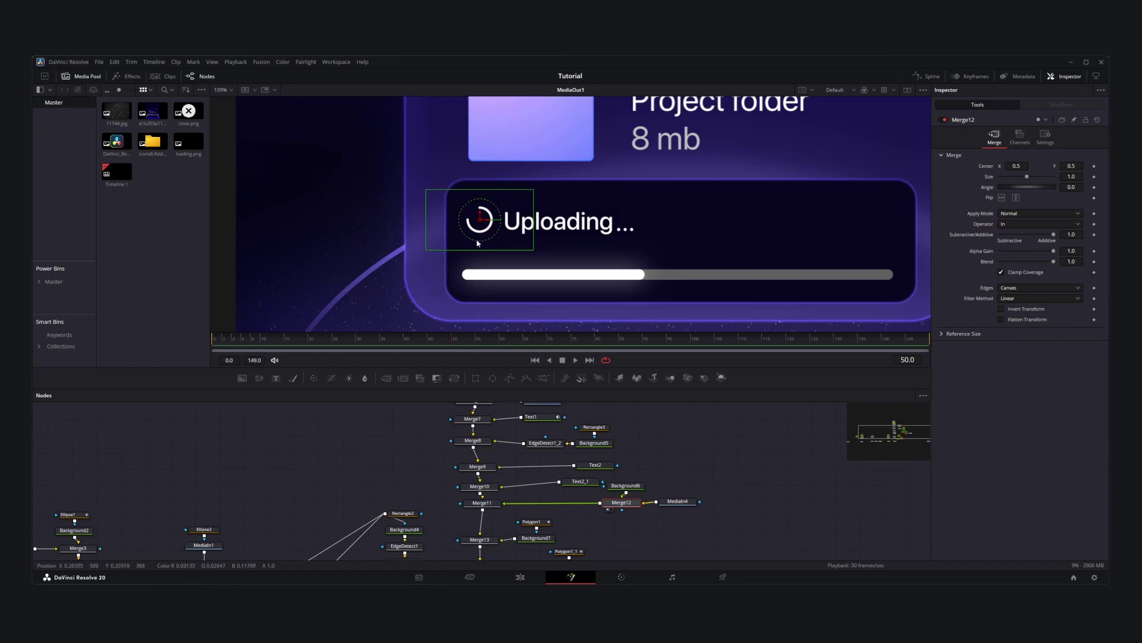
Step: Animate Merge11's Angle from 0 at frame 0 to 360 at frame 149 and preview the loading icon's rotation
click(492, 506)
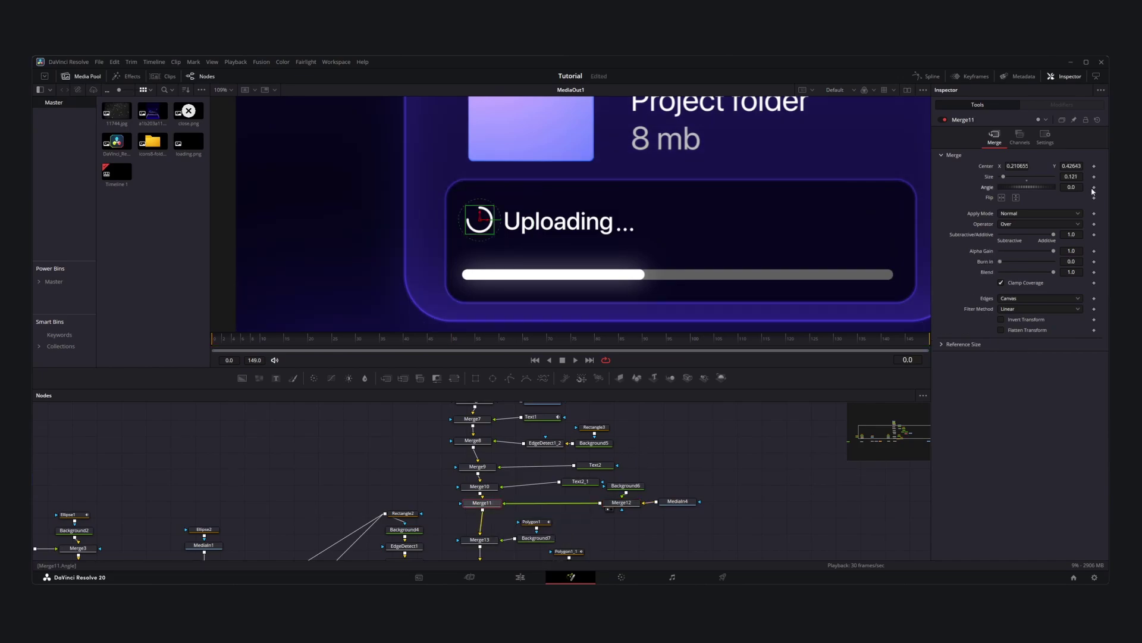
click(1094, 188)
click(586, 341)
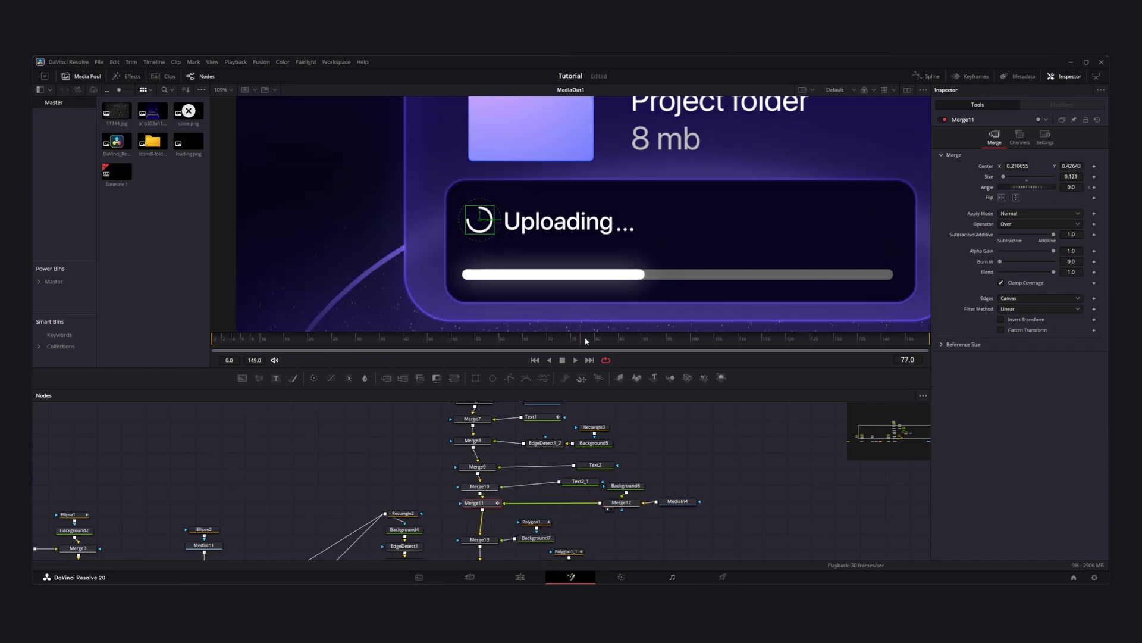
double_click(1072, 189)
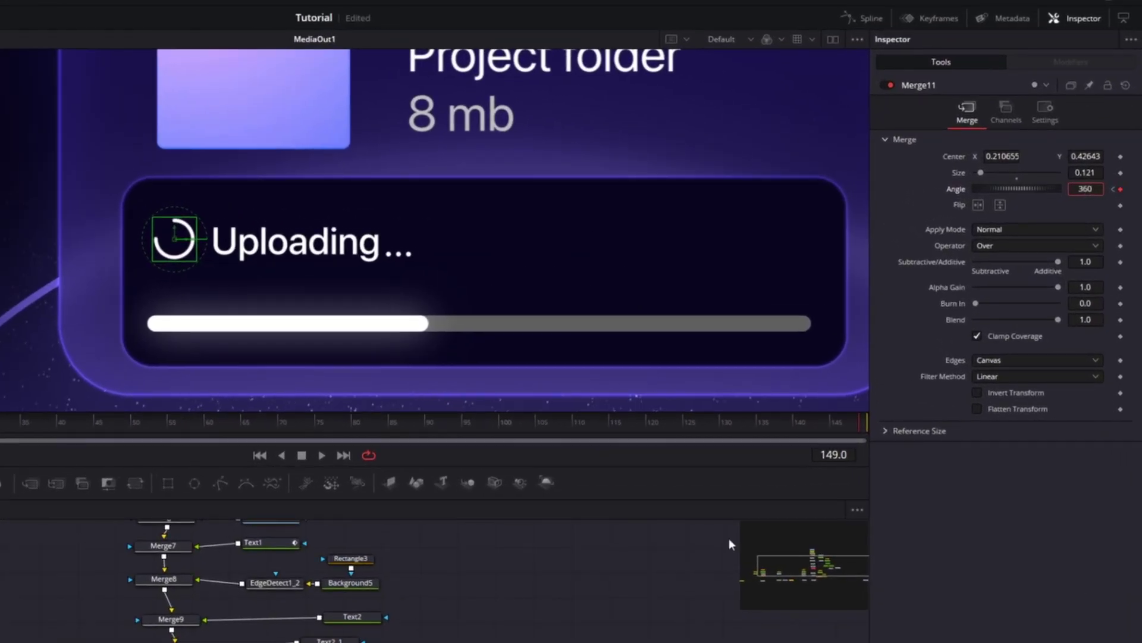
text(360)
key(Return)
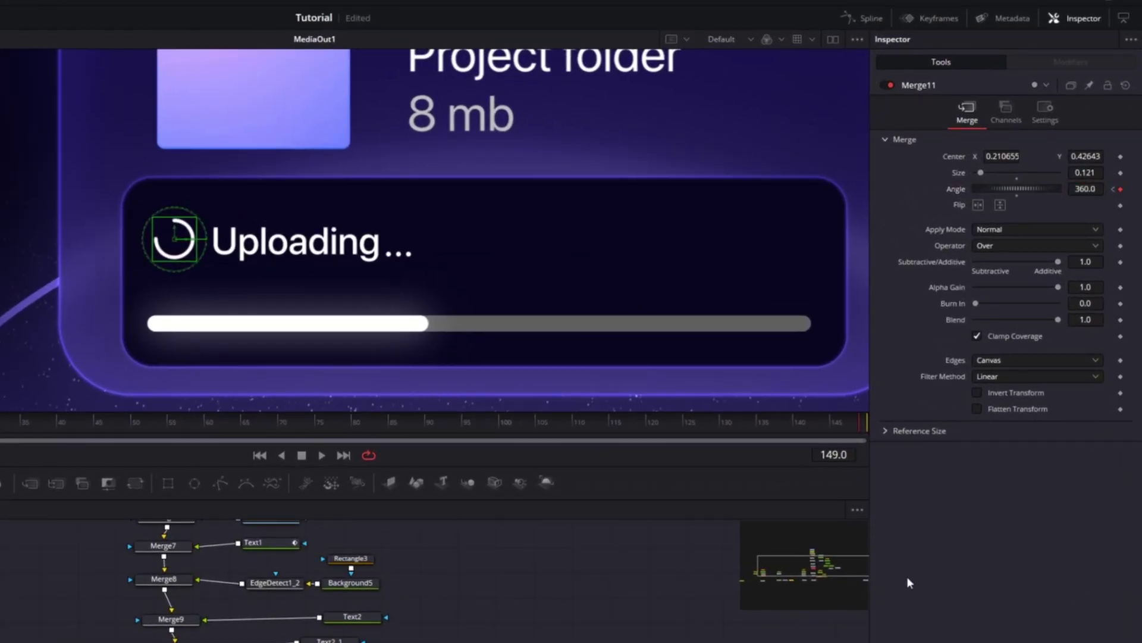
click(322, 454)
click(301, 456)
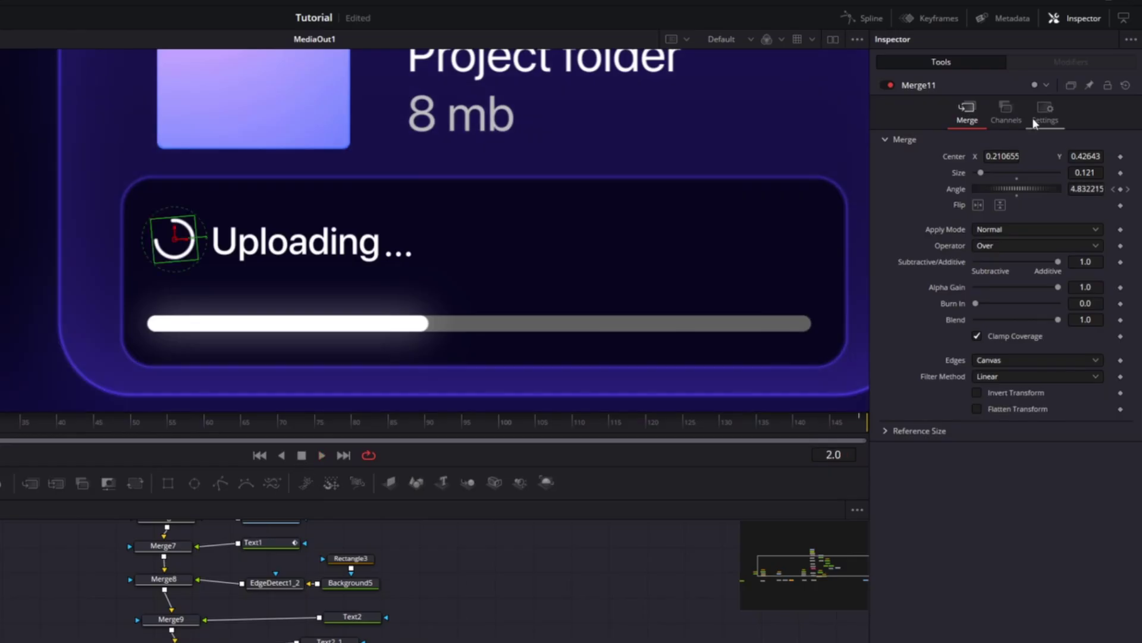
Step: Enable Motion Blur on Merge11 with Quality 5 and Shutter Angle 360
click(1045, 110)
click(977, 278)
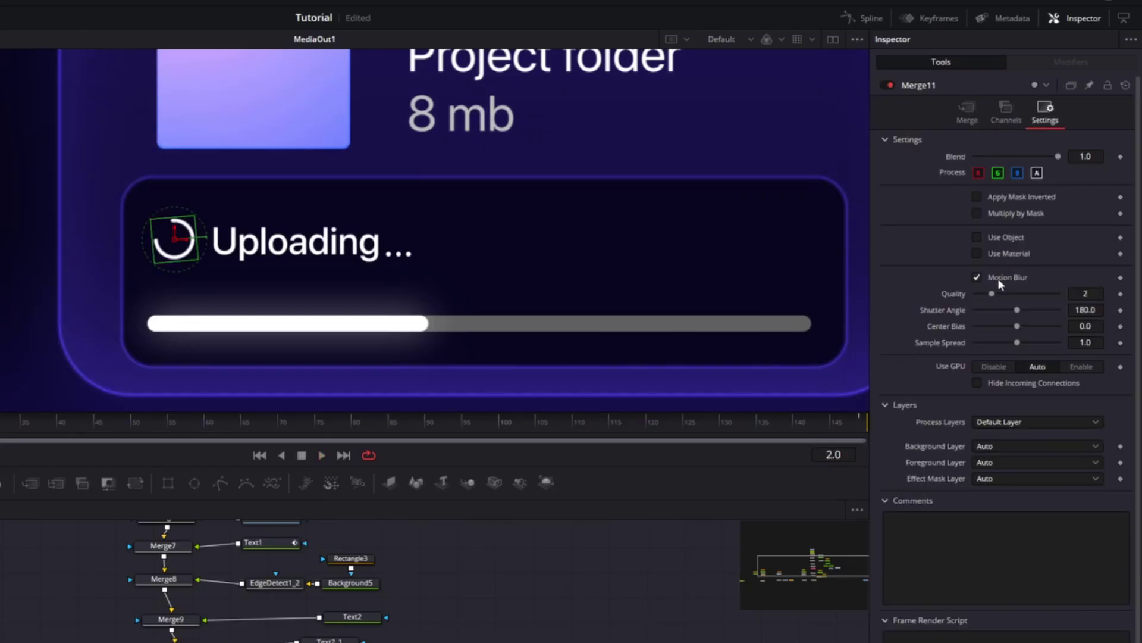
key(space)
drag(1018, 311, 1077, 315)
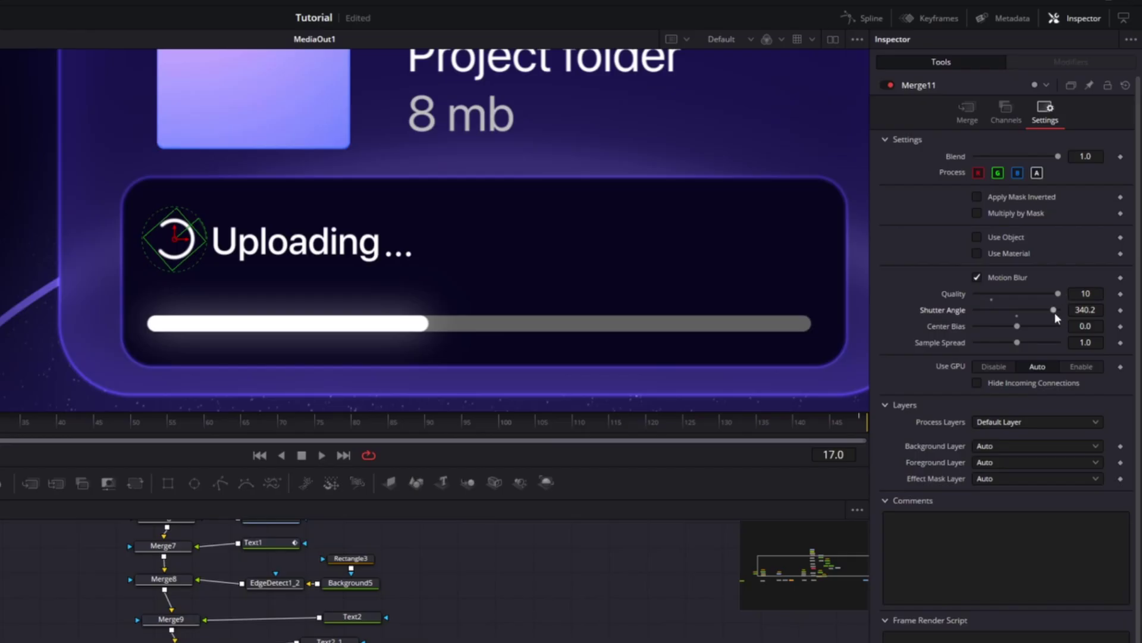
drag(1055, 313, 1016, 295)
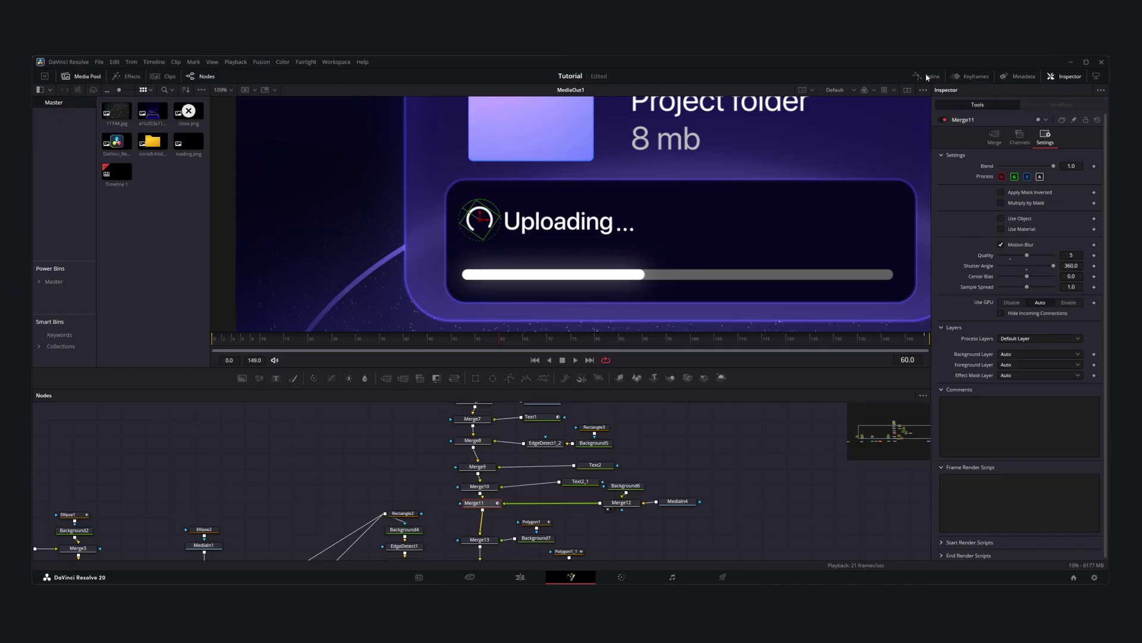
Step: Flatten Merge11's Angle curve at its keyframes in the Spline editor to ease the rotation
click(863, 19)
click(495, 430)
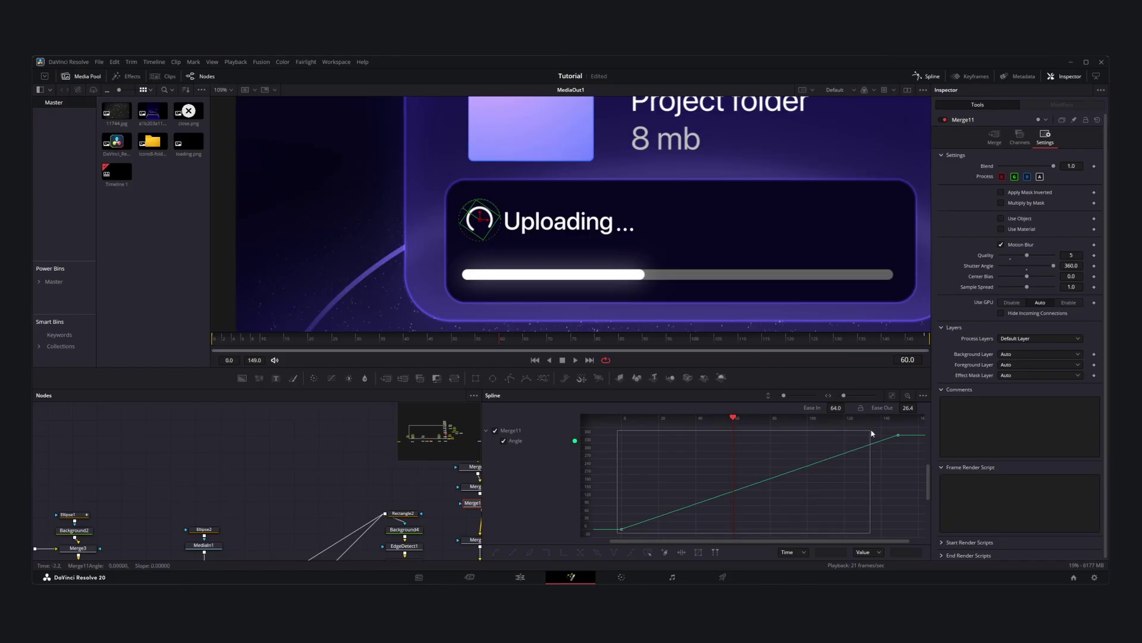
key(f)
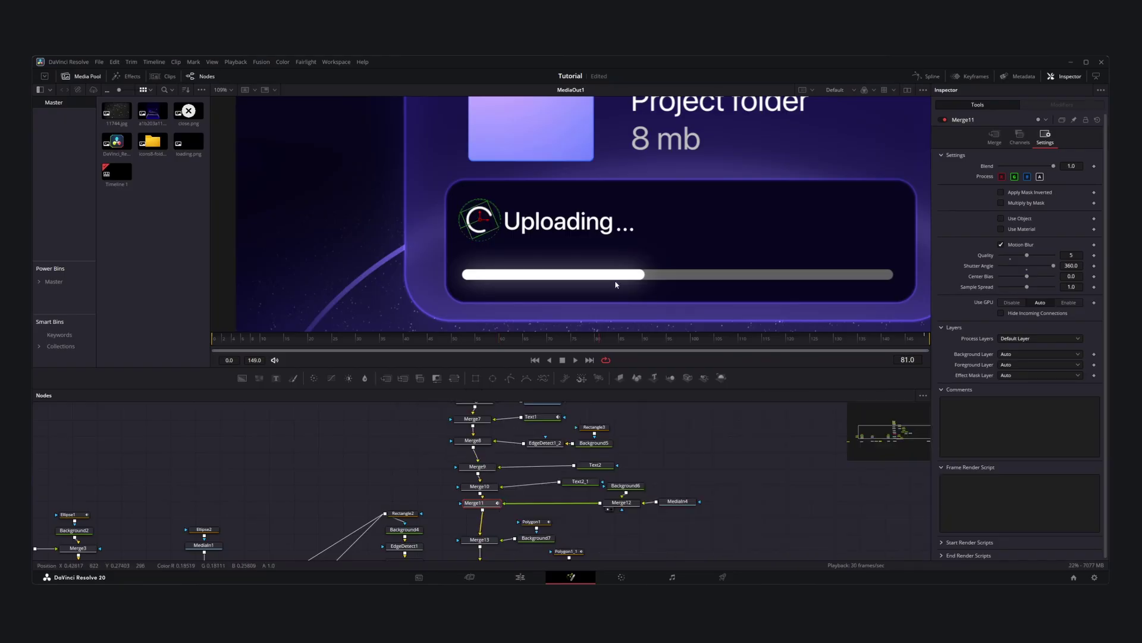
Step: Animate Polygon1_1's Length from 0 at frame 0 to 1.0 at frame 149 and play back the filling progress bar
scroll(565, 505, down, 2)
click(565, 502)
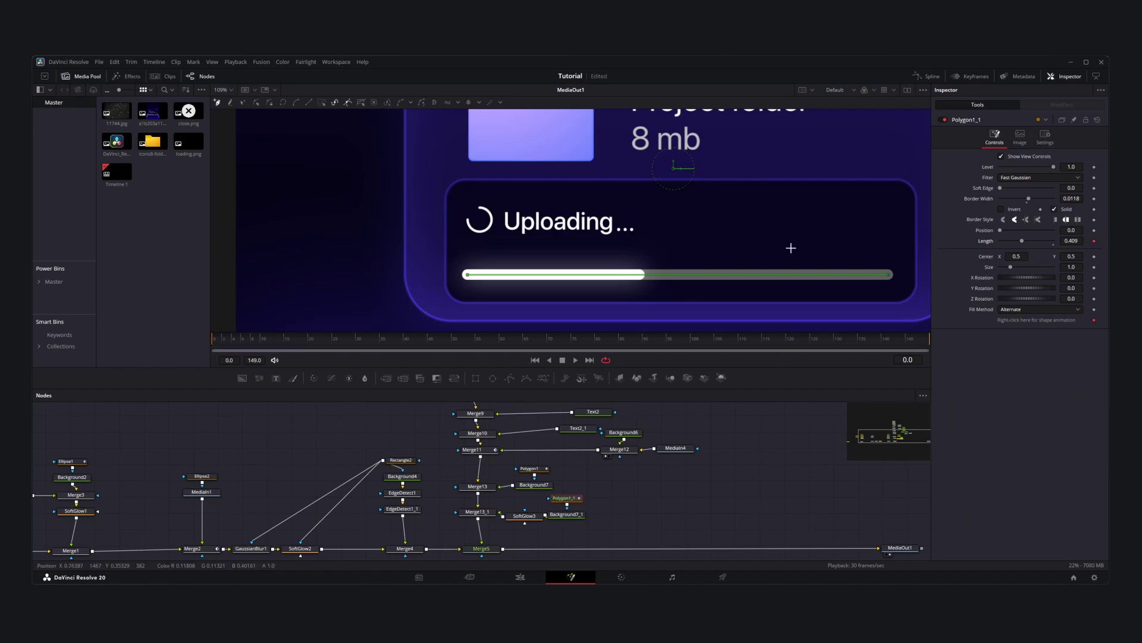
click(482, 343)
drag(482, 343, 930, 340)
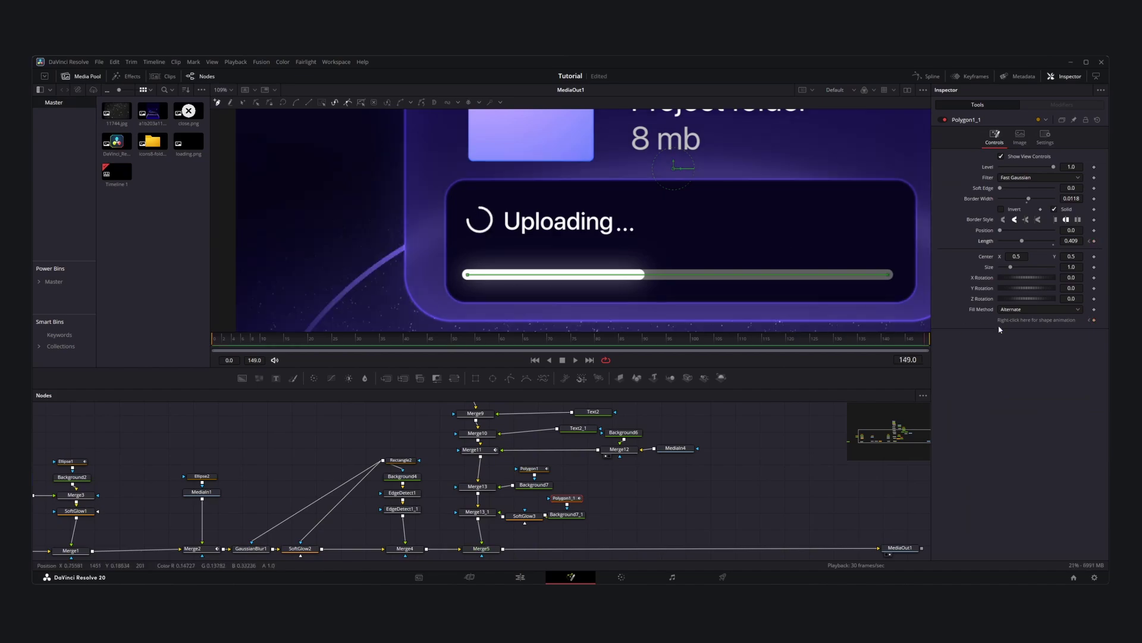
click(1094, 241)
click(1089, 241)
drag(1022, 241, 1121, 272)
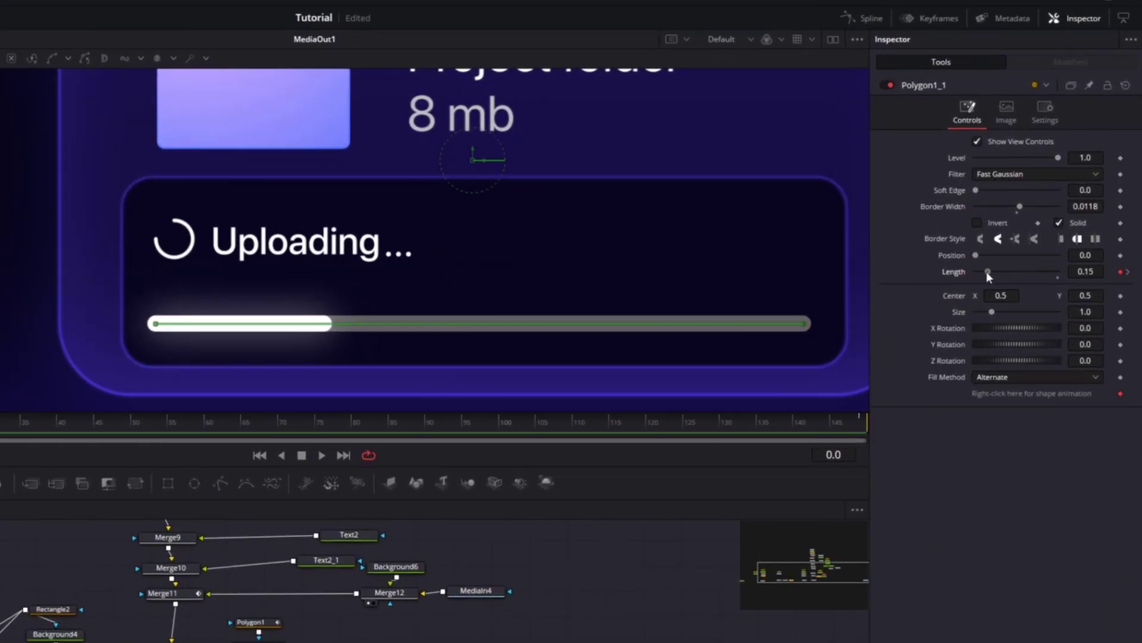
key(End)
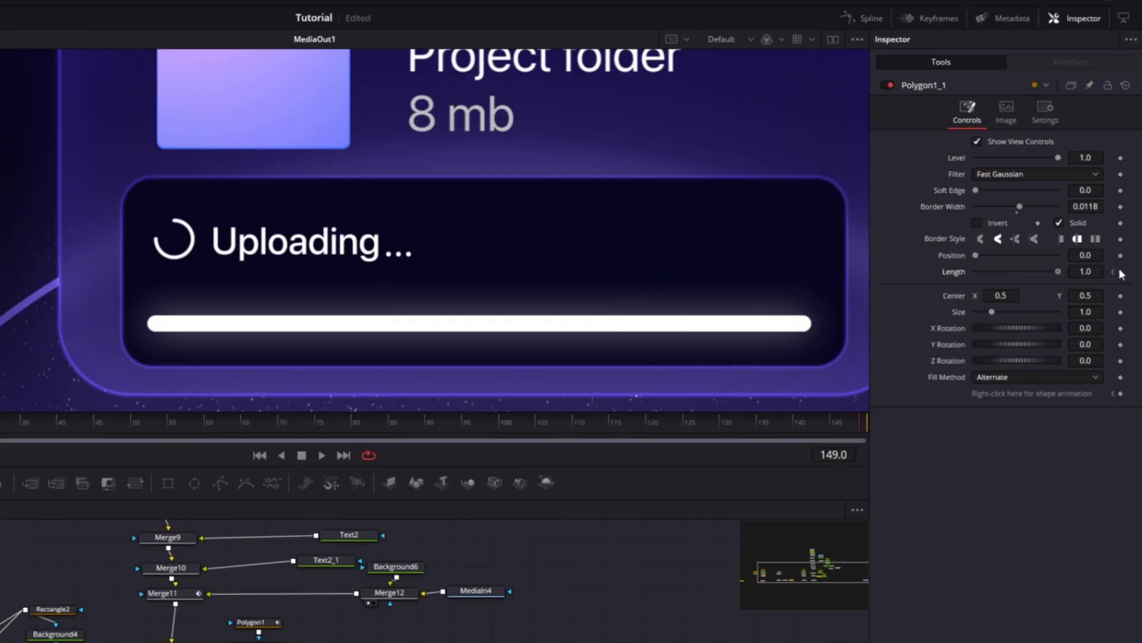
key(space)
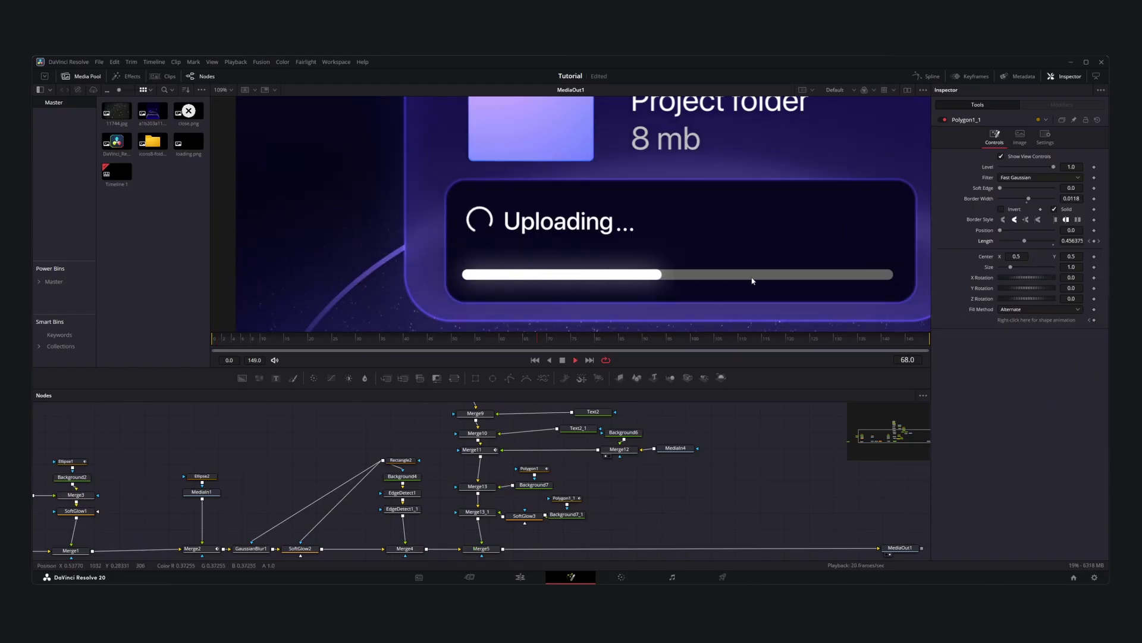
drag(841, 278, 752, 279)
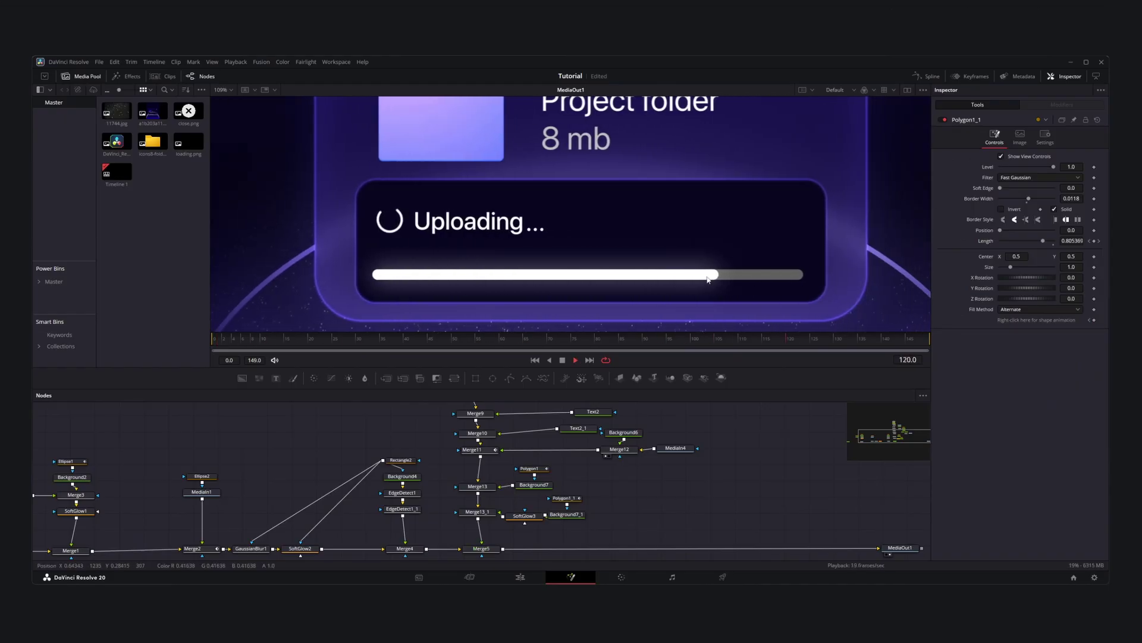
key(space)
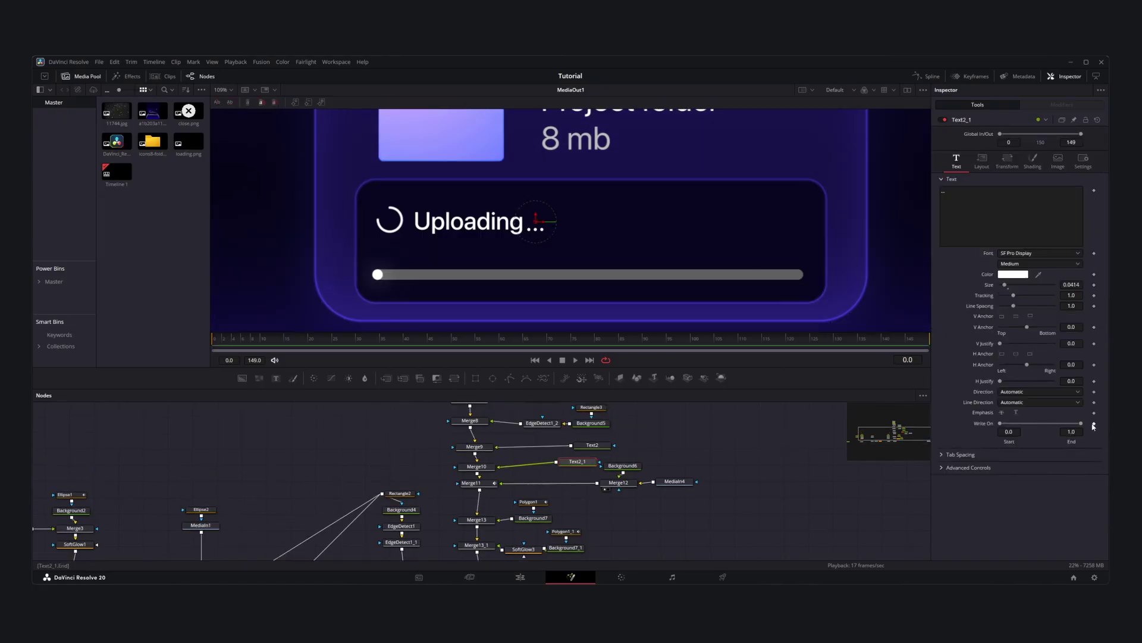
Step: Keyframe Text2_1's Write On End from 0 at frame 0 to 1.0 at frame 30 and play back the dots
click(1094, 424)
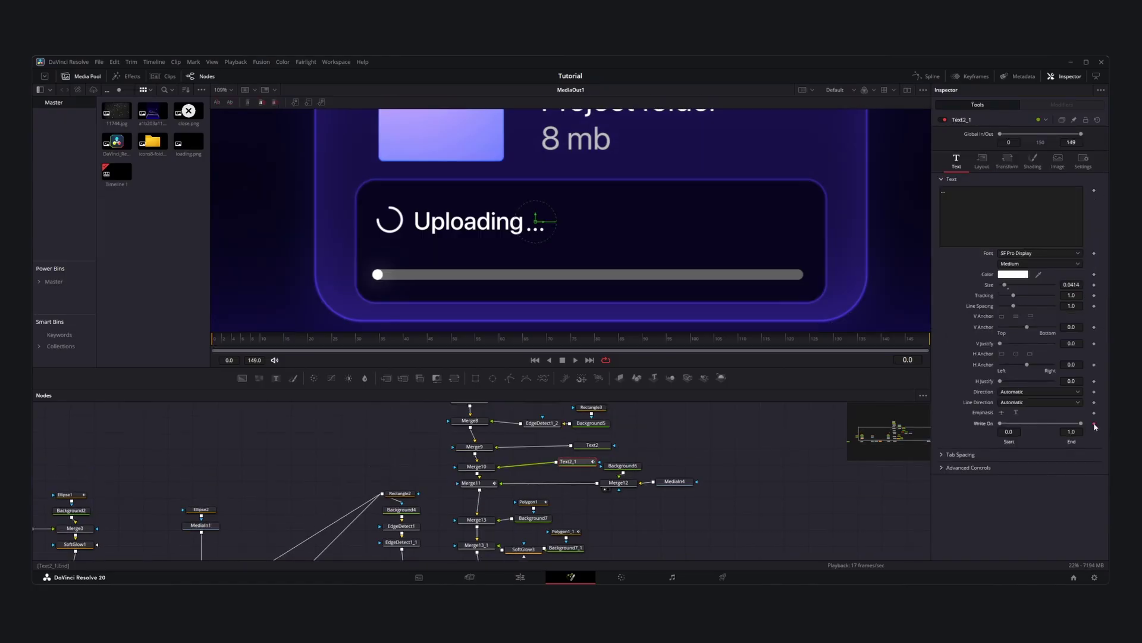
drag(247, 341, 358, 341)
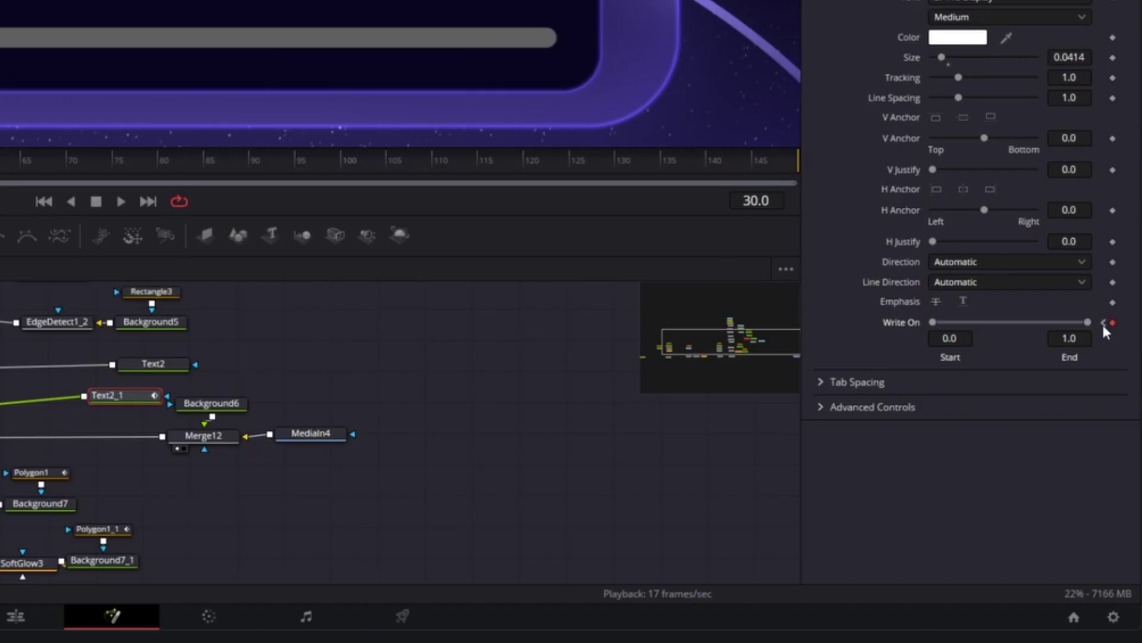
click(1104, 323)
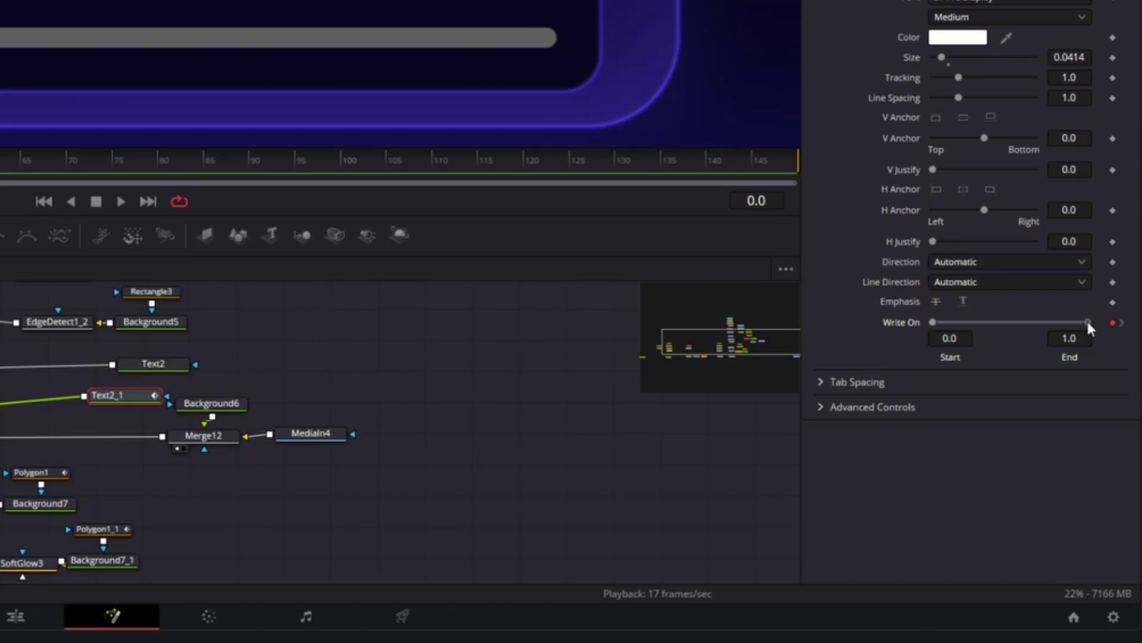
drag(1088, 322, 675, 321)
click(121, 201)
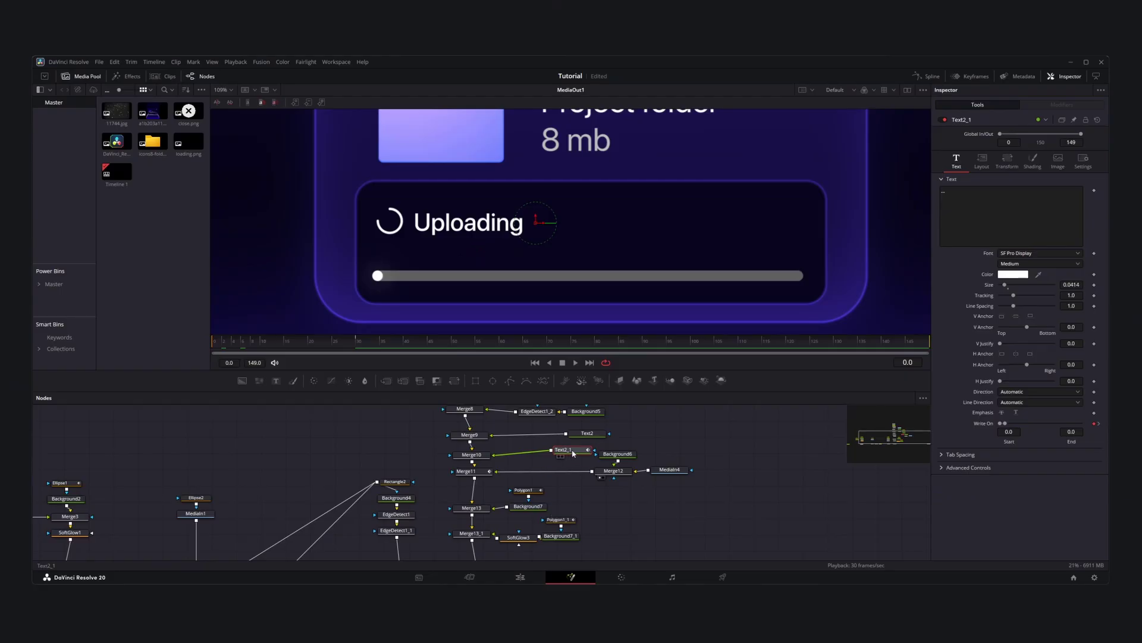
Step: Flatten Text2_1's Write On curves at their keyframes in the Spline editor to ease the dots' animation
click(926, 76)
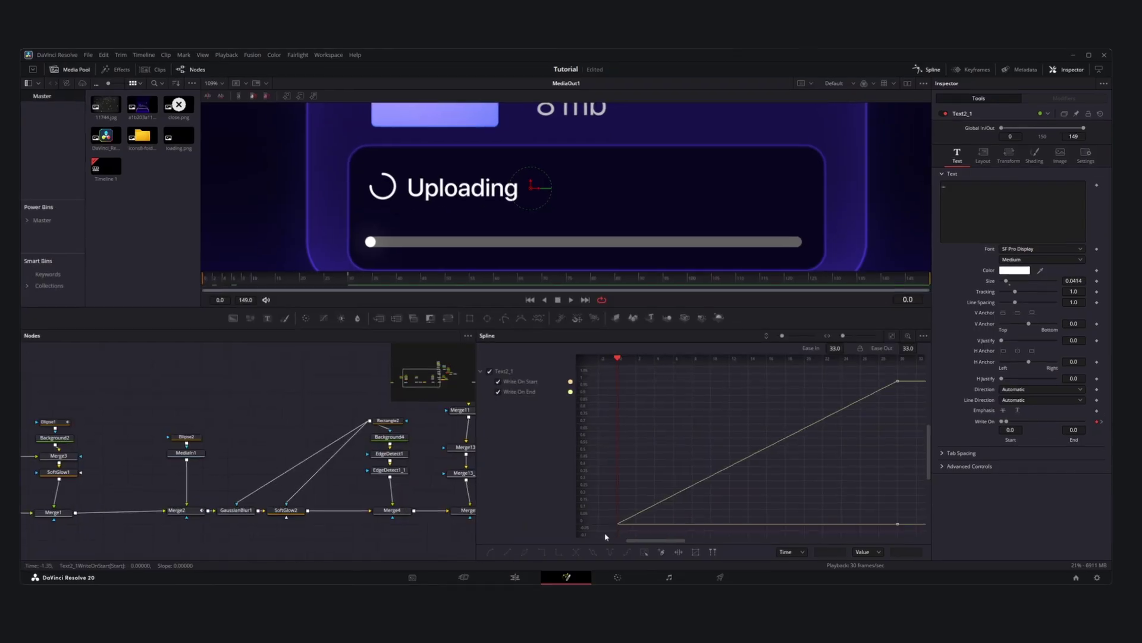
drag(615, 533, 830, 464)
drag(786, 400, 946, 208)
key(f)
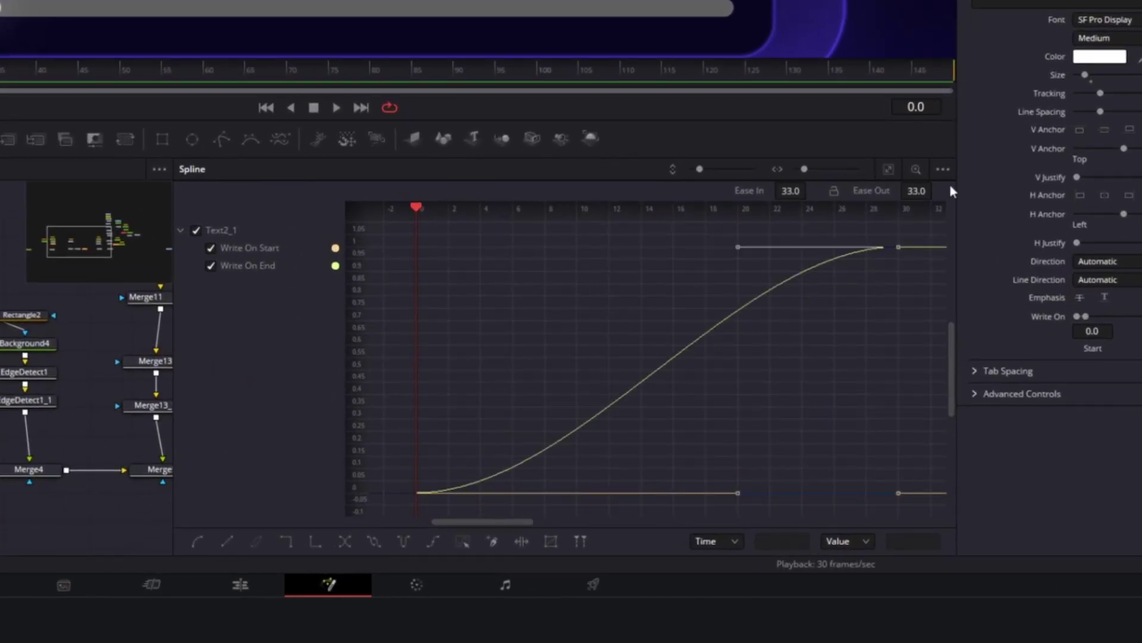
drag(883, 351, 638, 332)
scroll(638, 332, down, 3)
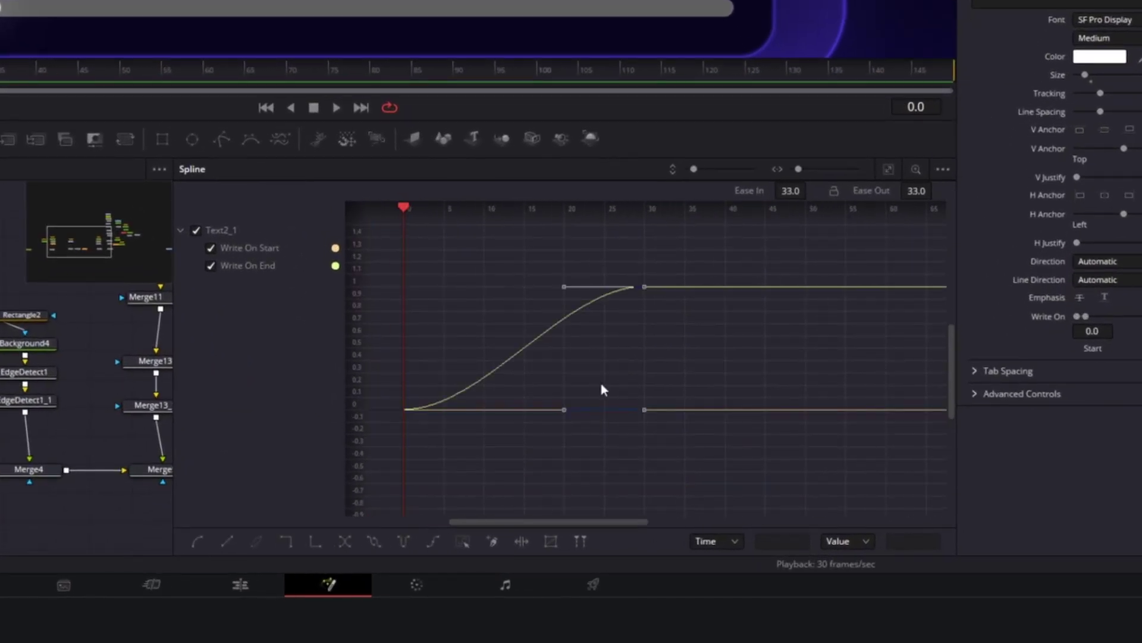
Step: Loop Text2_1's Write On curves so the dots repeat through the timeline, and play back the composition
click(375, 540)
scroll(699, 369, right, 5)
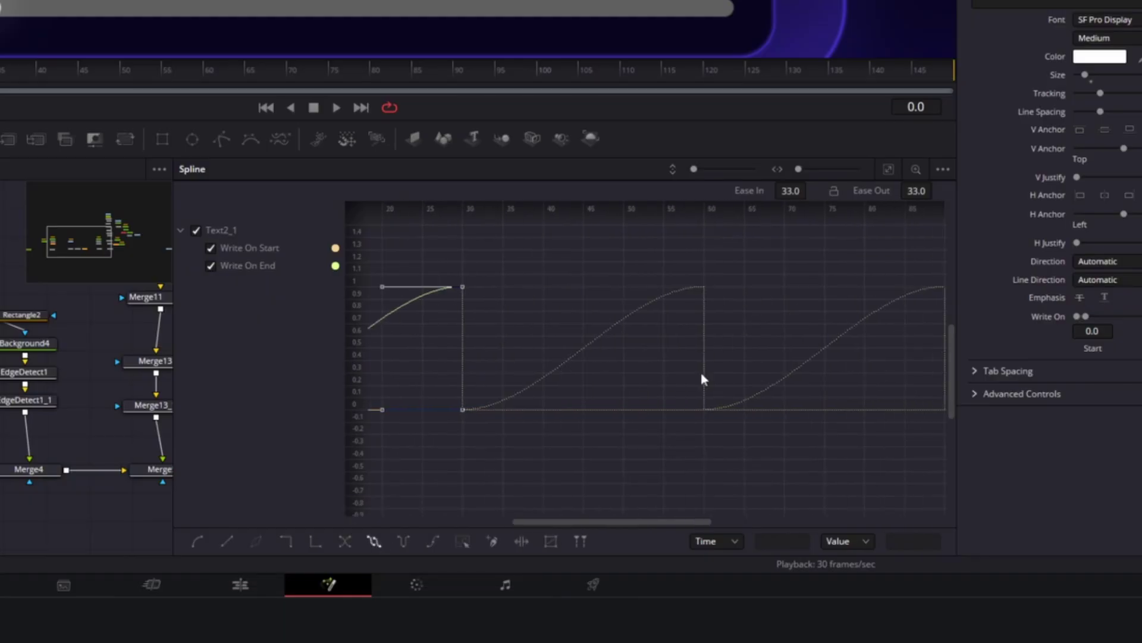
scroll(738, 372, right, 10)
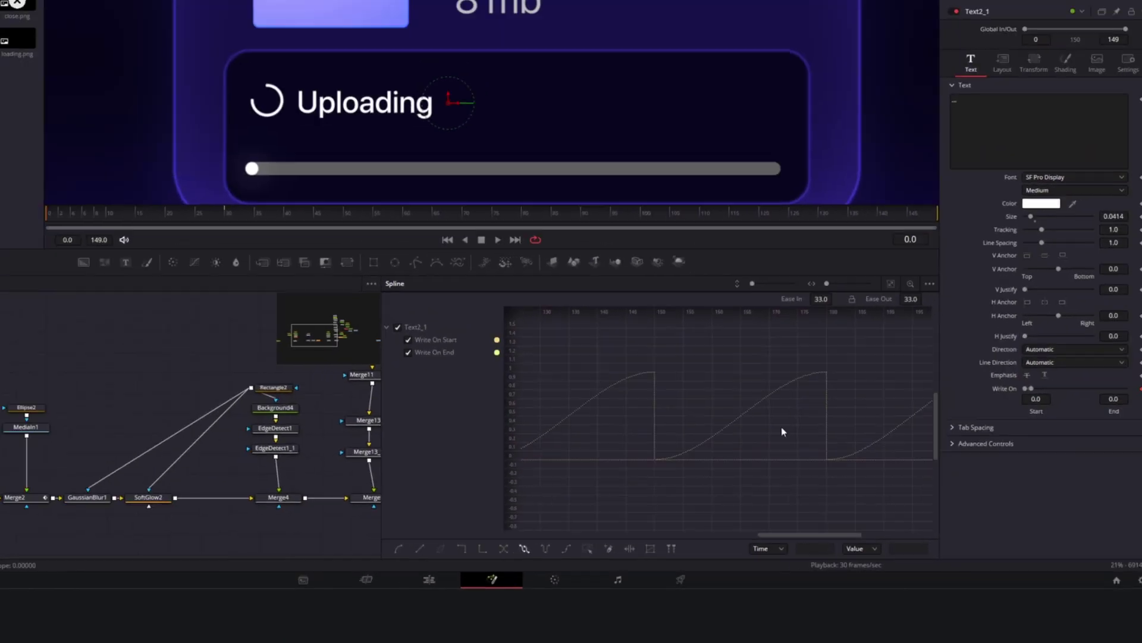
click(498, 239)
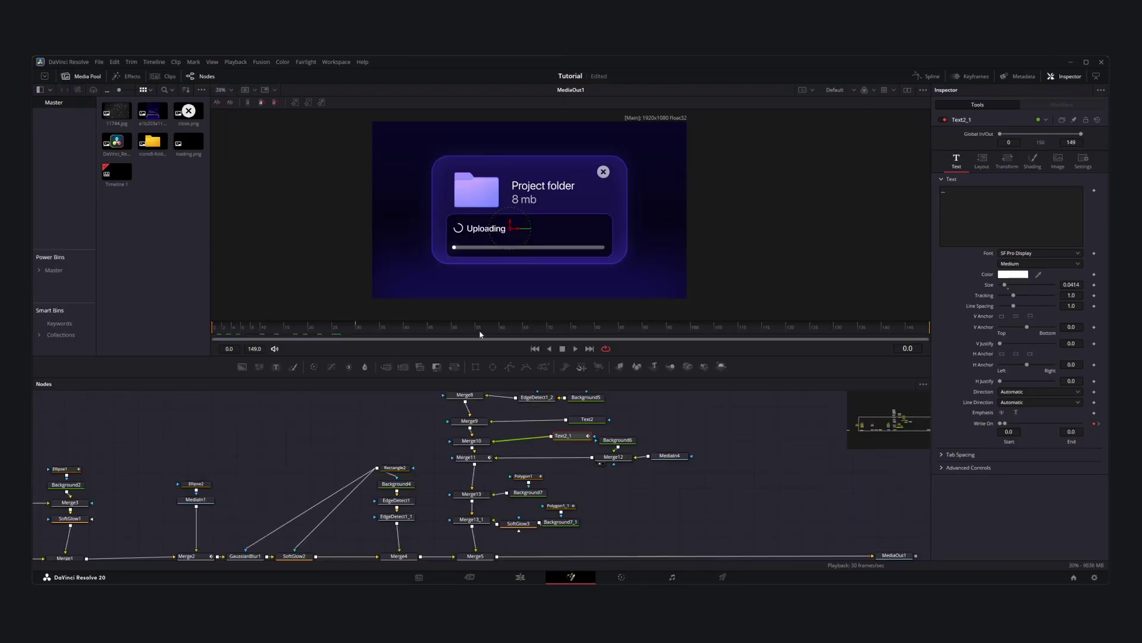
click(576, 349)
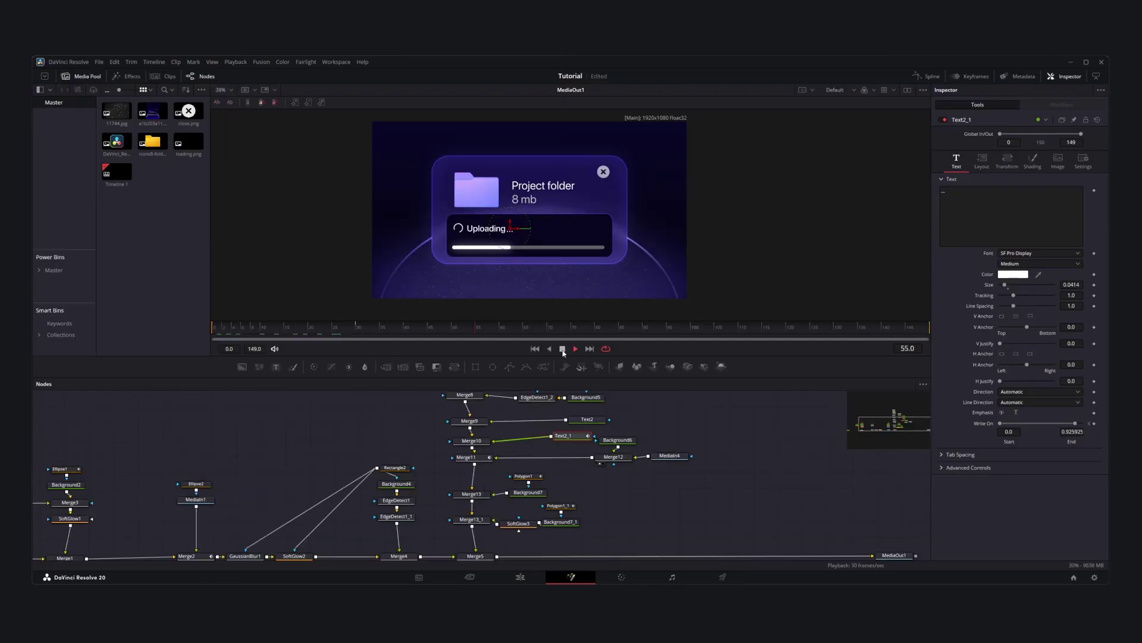
click(562, 350)
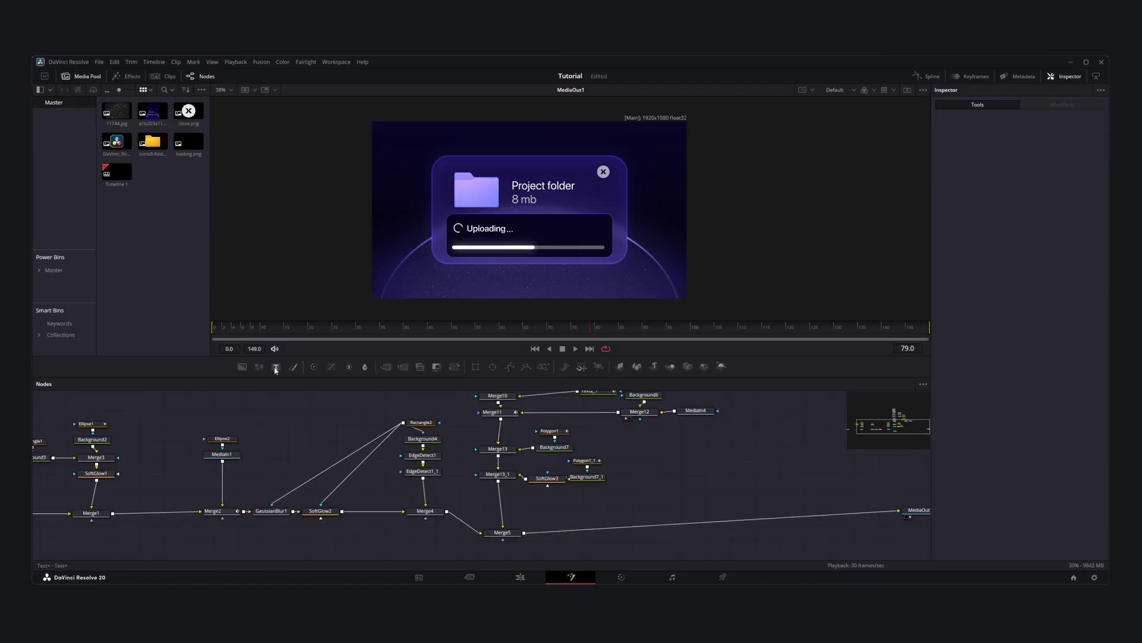
Step: Add a Text+ node and merge it into the flow between Merge13_1 and Merge5
drag(275, 369, 499, 481)
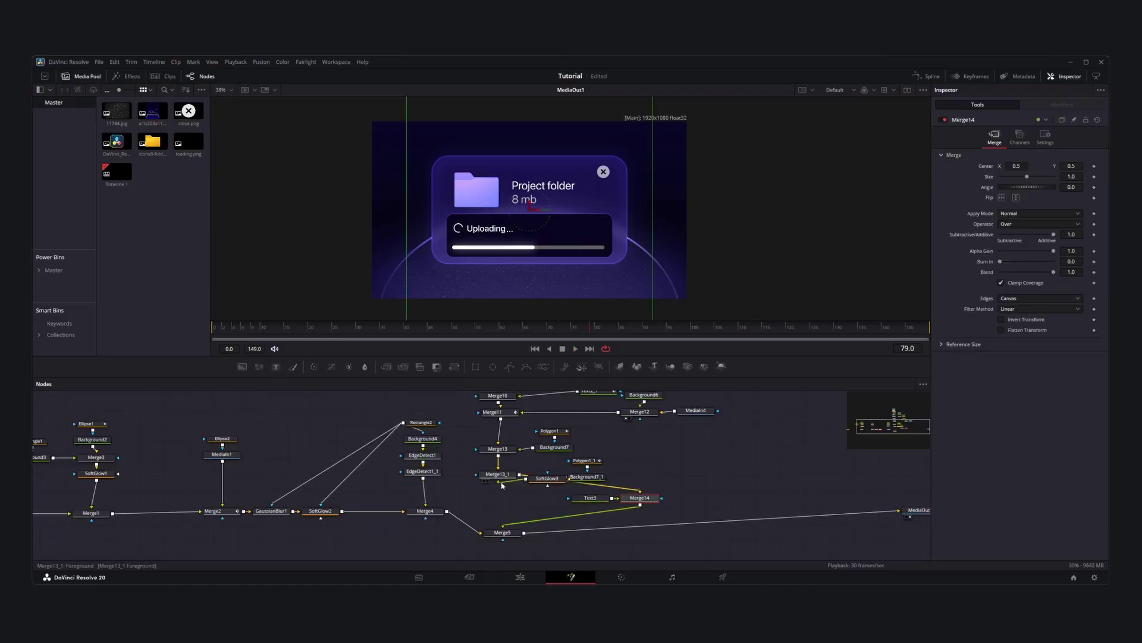
drag(634, 498, 492, 507)
click(590, 498)
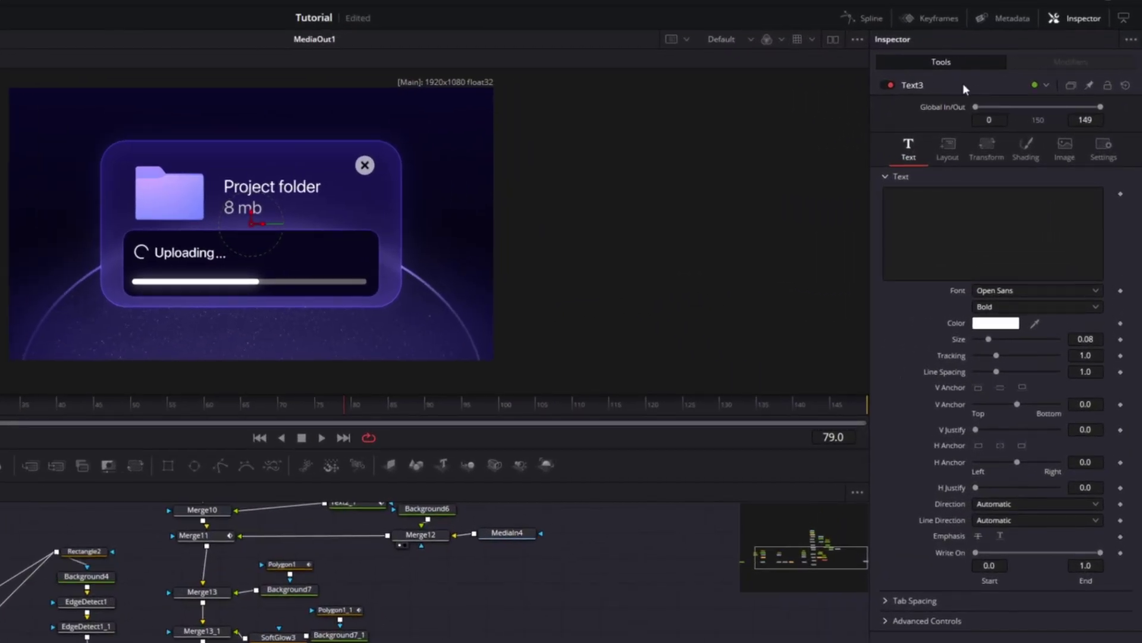
Step: Start a new custom control on Text3 and name it Cont
right_click(979, 84)
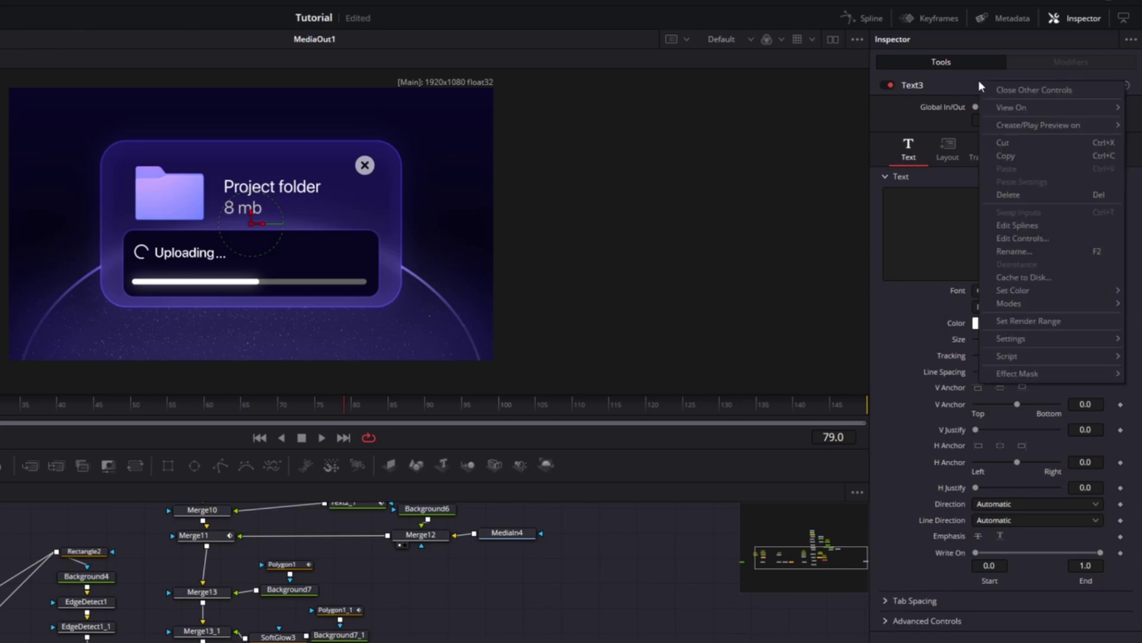
click(1025, 238)
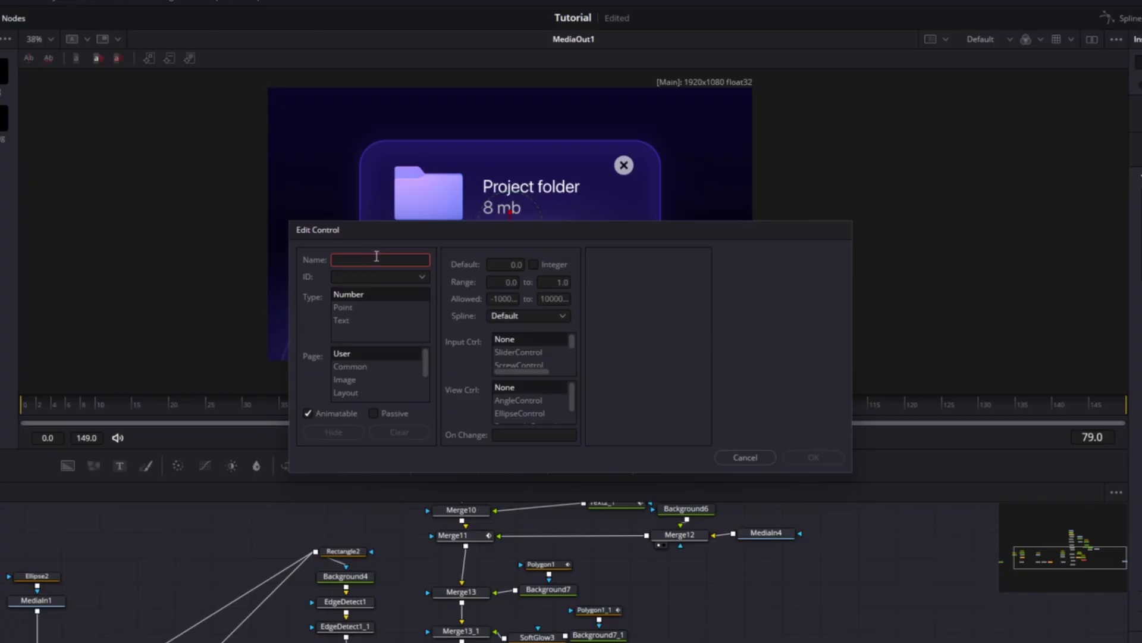
text(t)
click(372, 260)
key(Delete)
text(Cc)
Step: Create Cont as an integer Number control on the Text page with range 0 to 100 and SliderControl input, and test the slider
click(349, 298)
scroll(360, 378, down, 1)
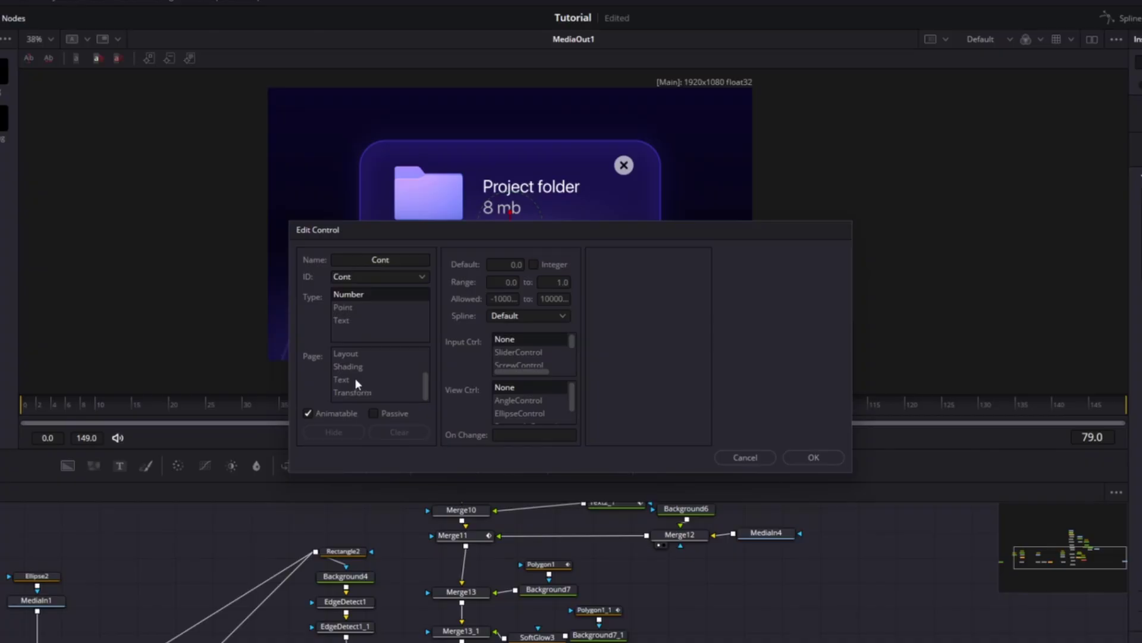
click(342, 380)
click(534, 264)
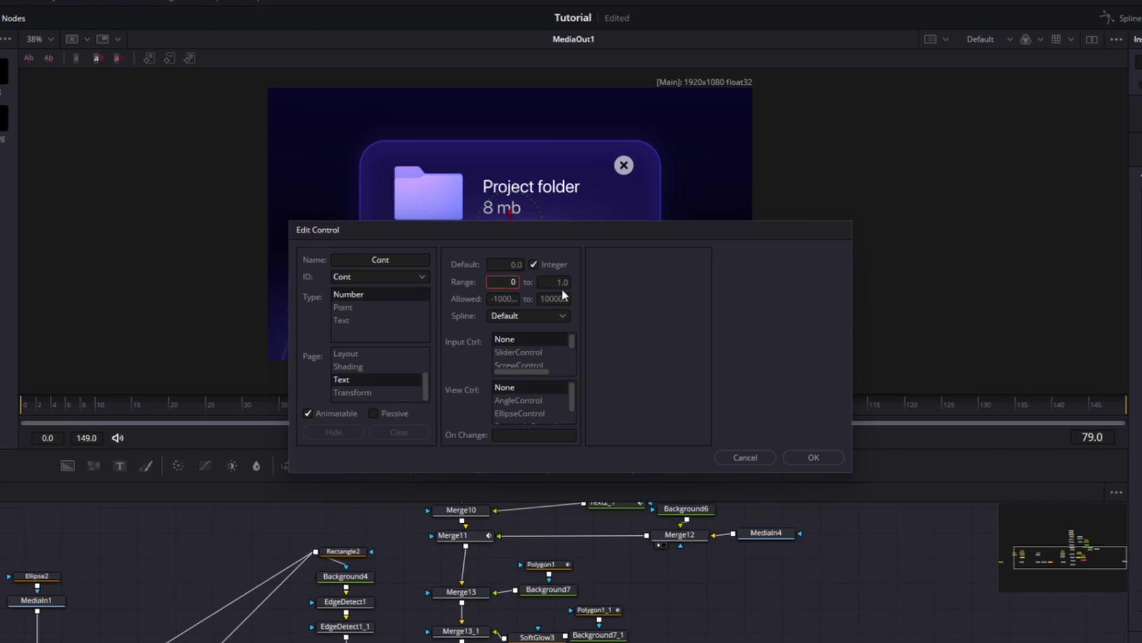
text(100)
click(519, 352)
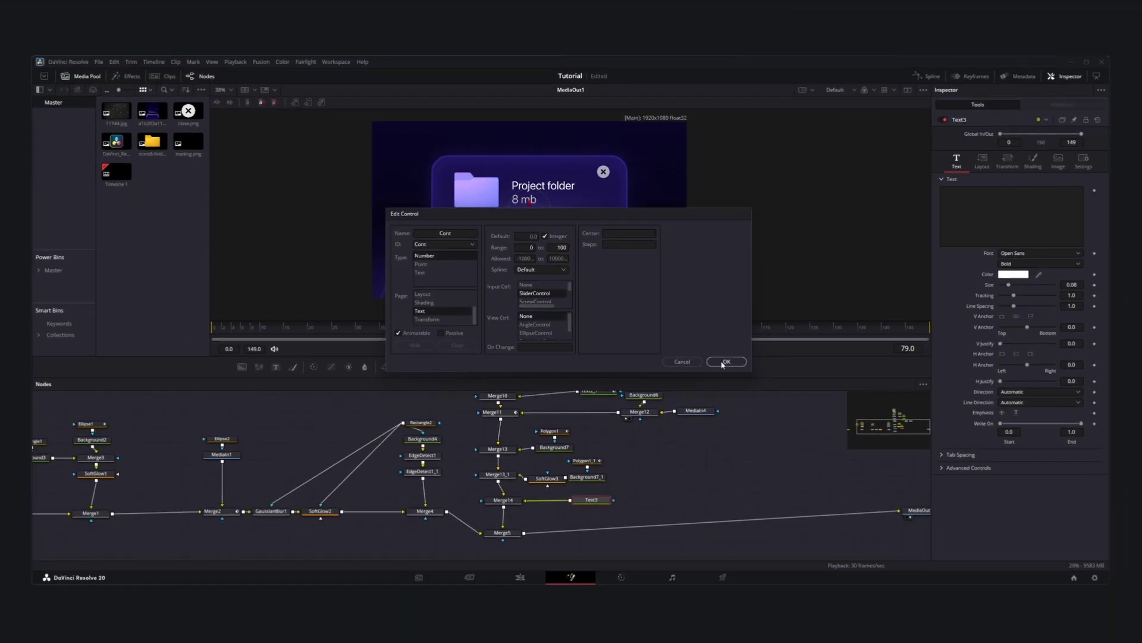
click(726, 362)
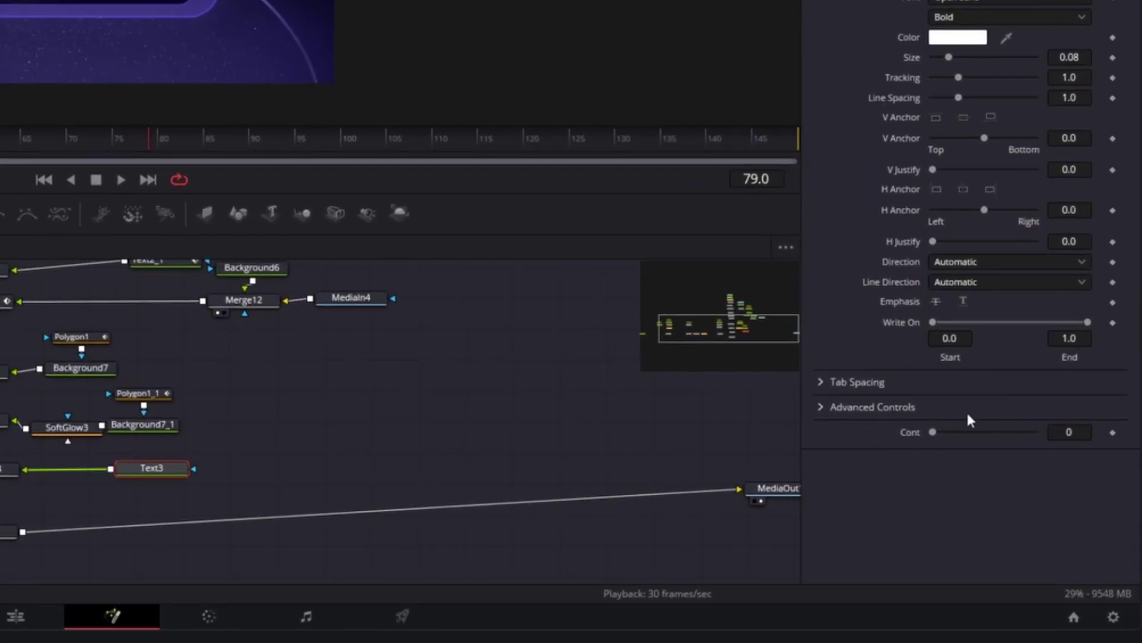
drag(934, 433, 1031, 433)
drag(954, 444, 932, 443)
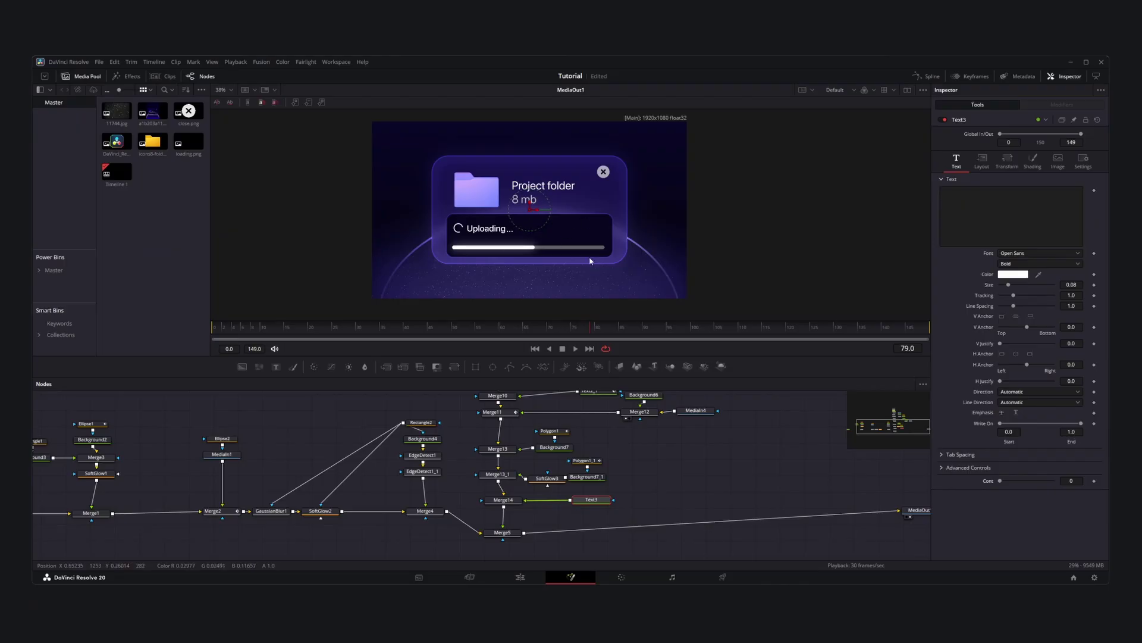
Step: Drive Text3's text with the expression Text3.Cont
click(957, 198)
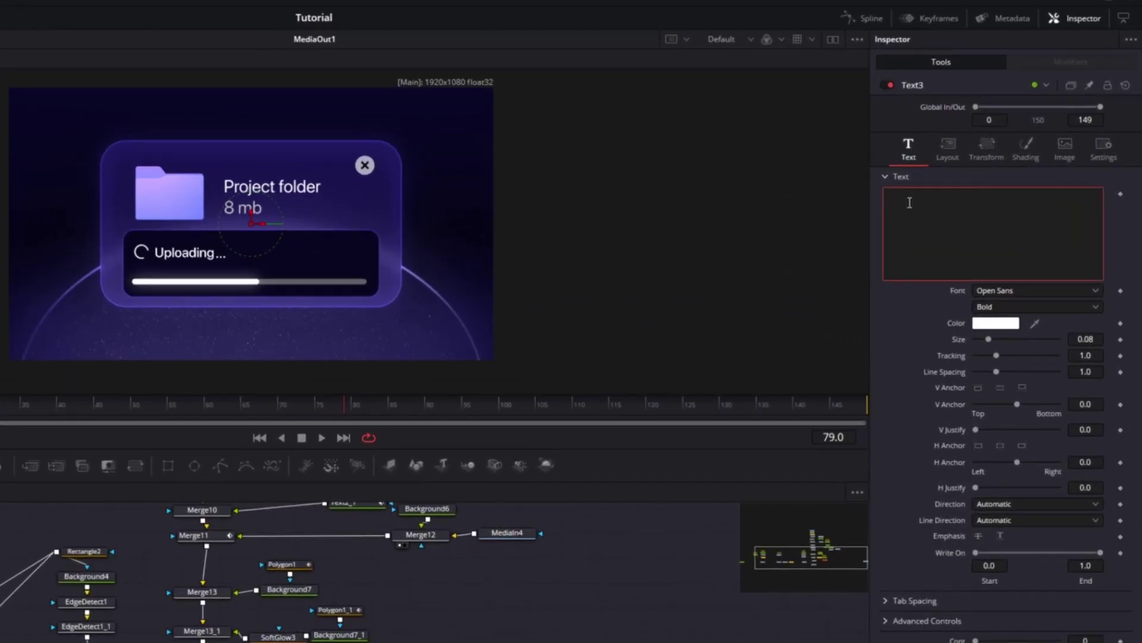
right_click(910, 203)
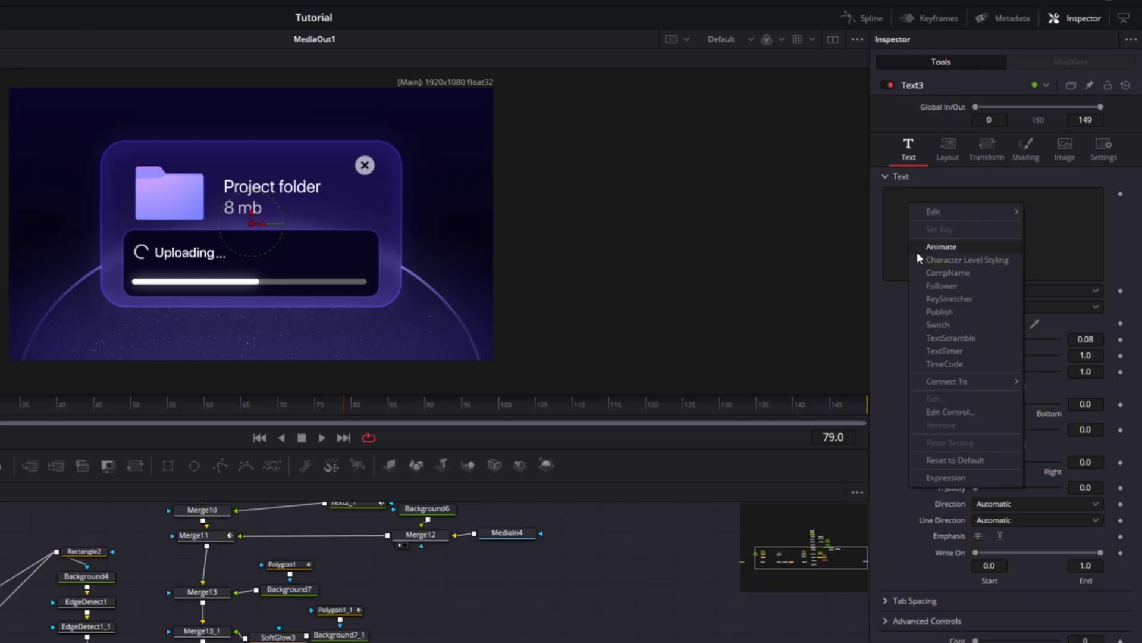
click(945, 478)
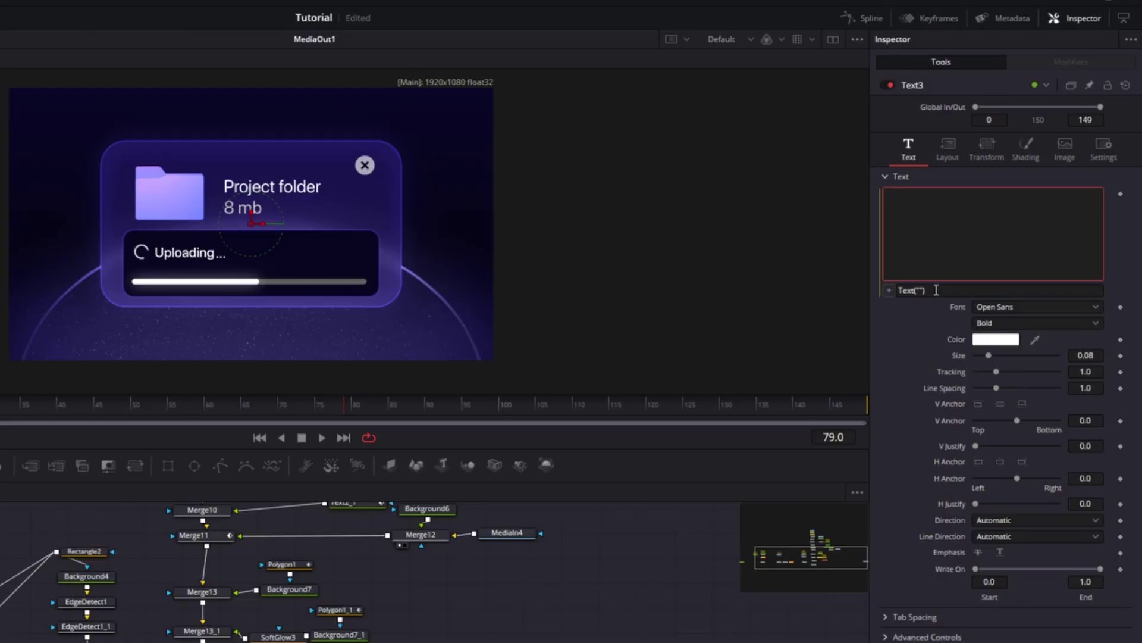
click(936, 290)
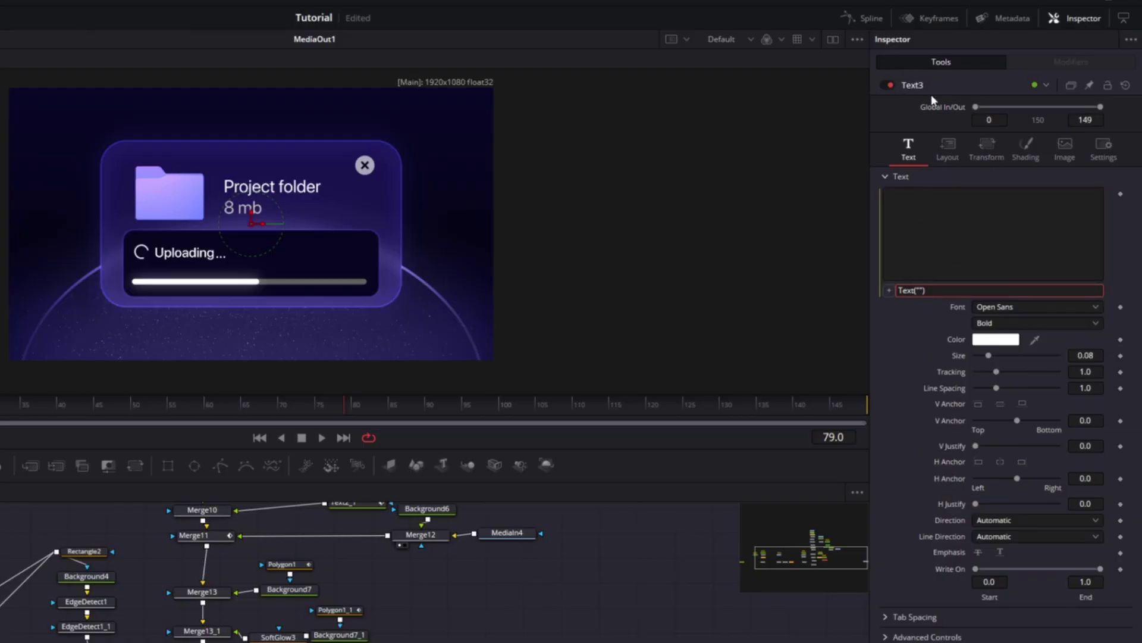
double_click(923, 290)
text(Text3.Cont)
key(Tab)
Step: Position the counter text above the right end of the progress bar and set Cont to 100
scroll(254, 222, up, 2)
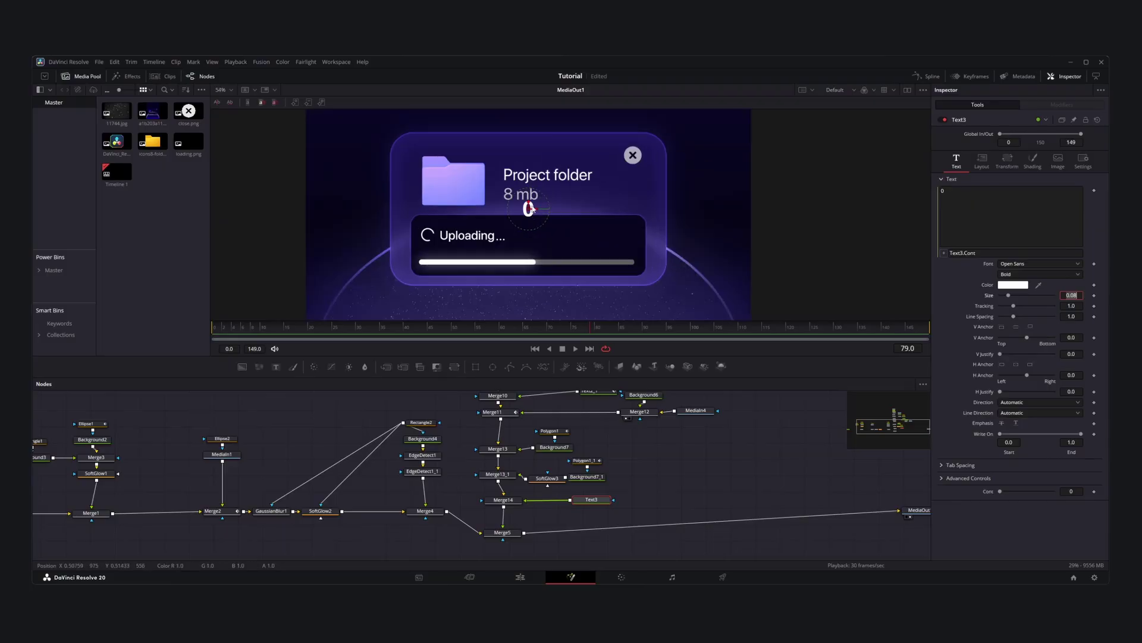
drag(532, 208, 600, 231)
scroll(602, 230, up, 3)
drag(1000, 491, 1060, 497)
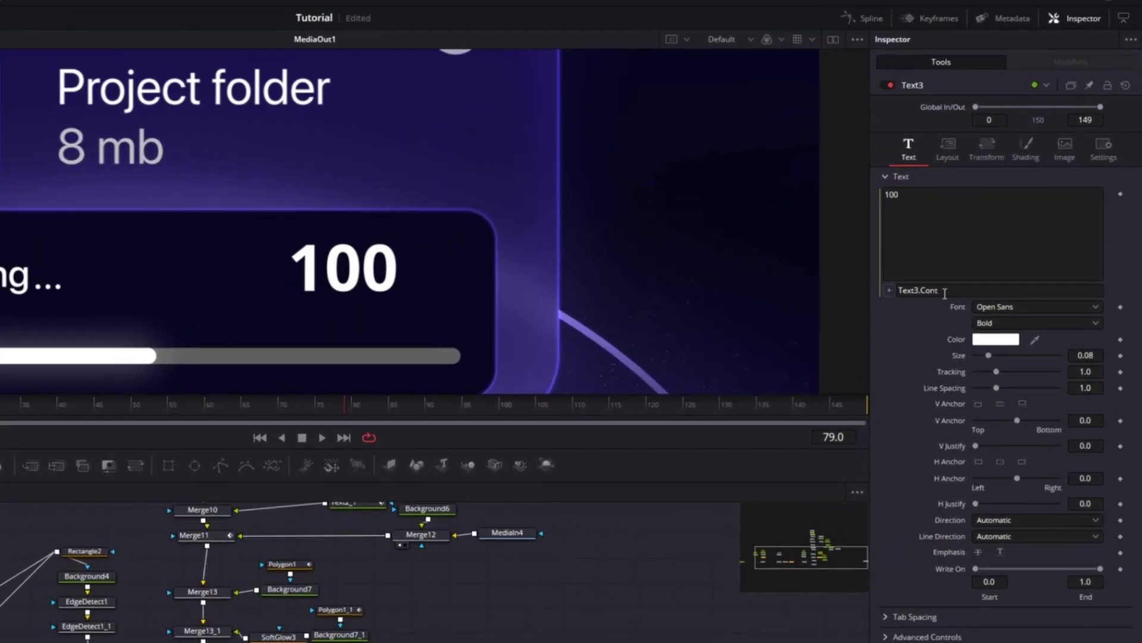
Step: Append a space and percent sign to Text3's expression, making it Text3.Cont.." %"
click(981, 253)
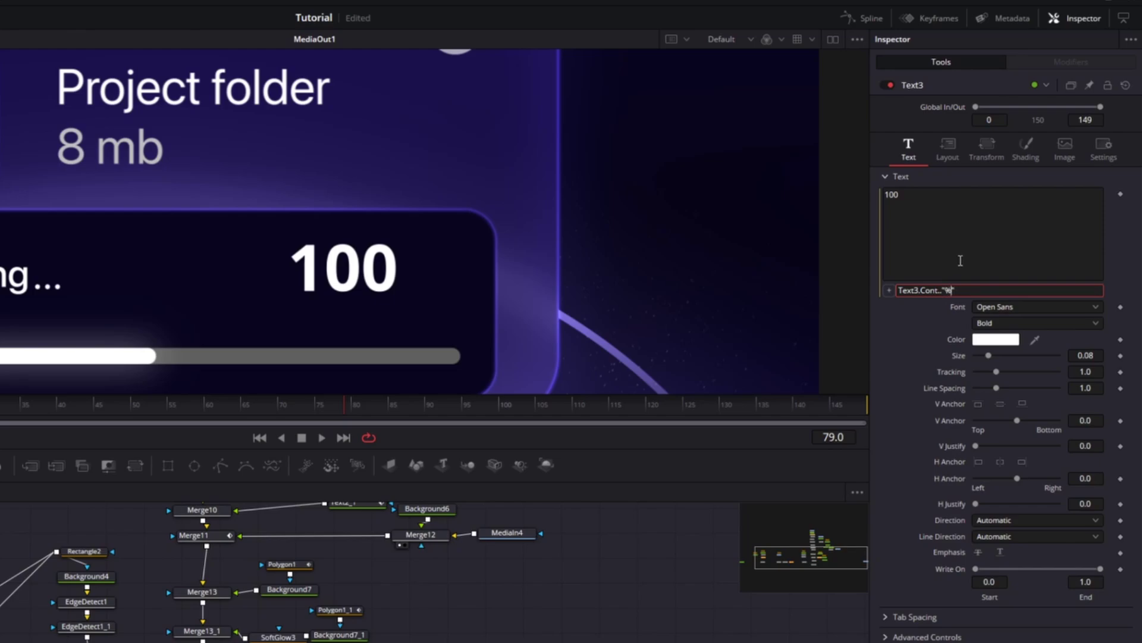
key(Tab)
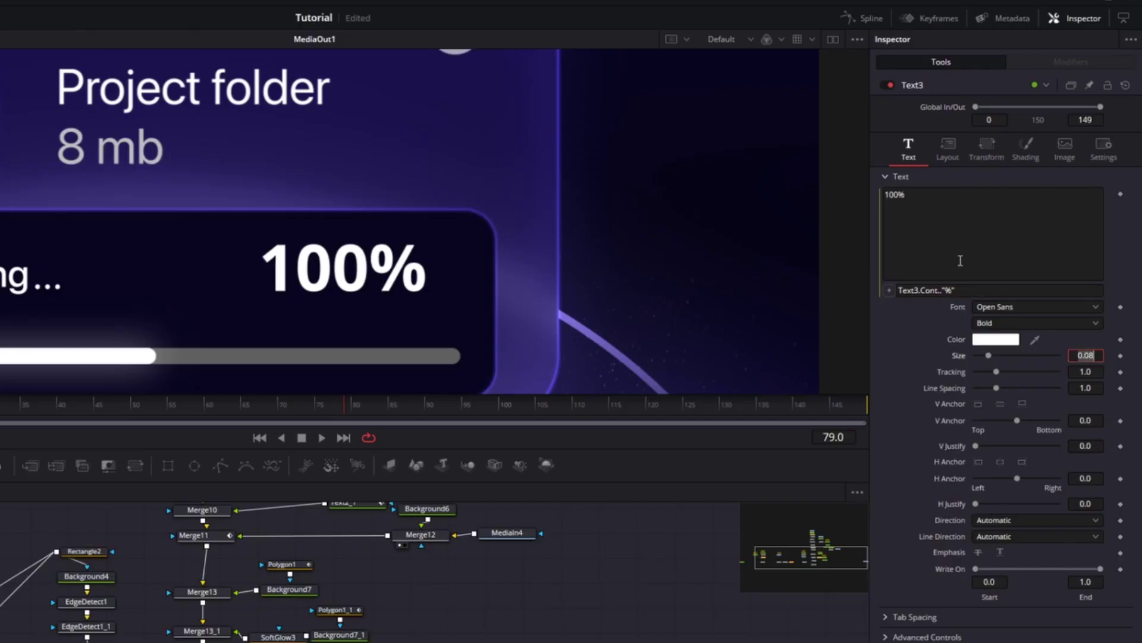
click(950, 290)
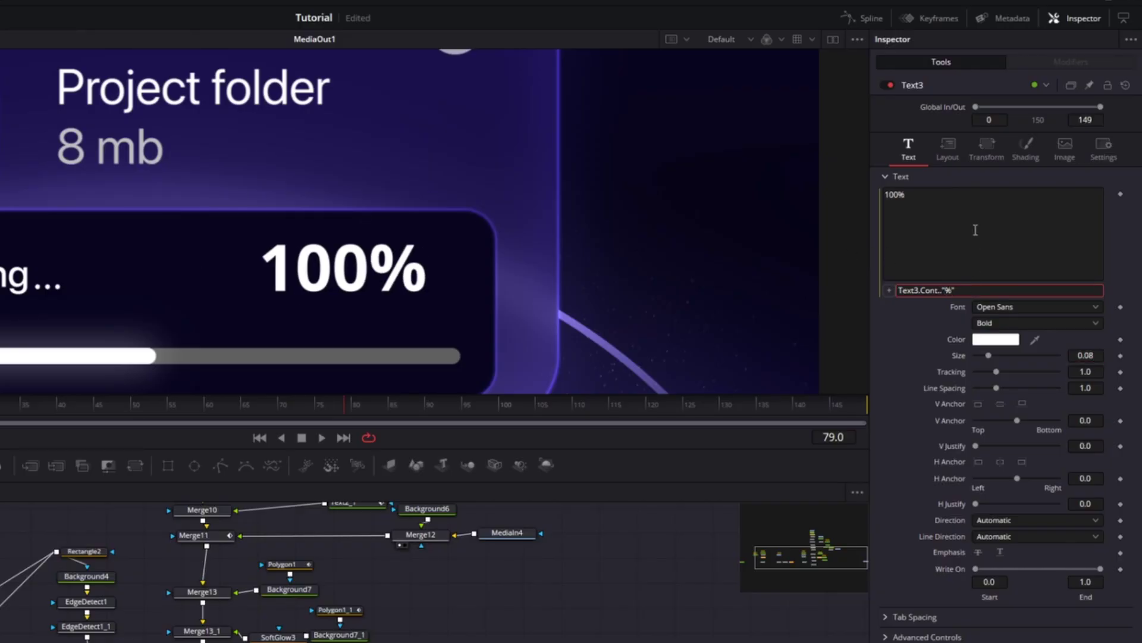
key(Tab)
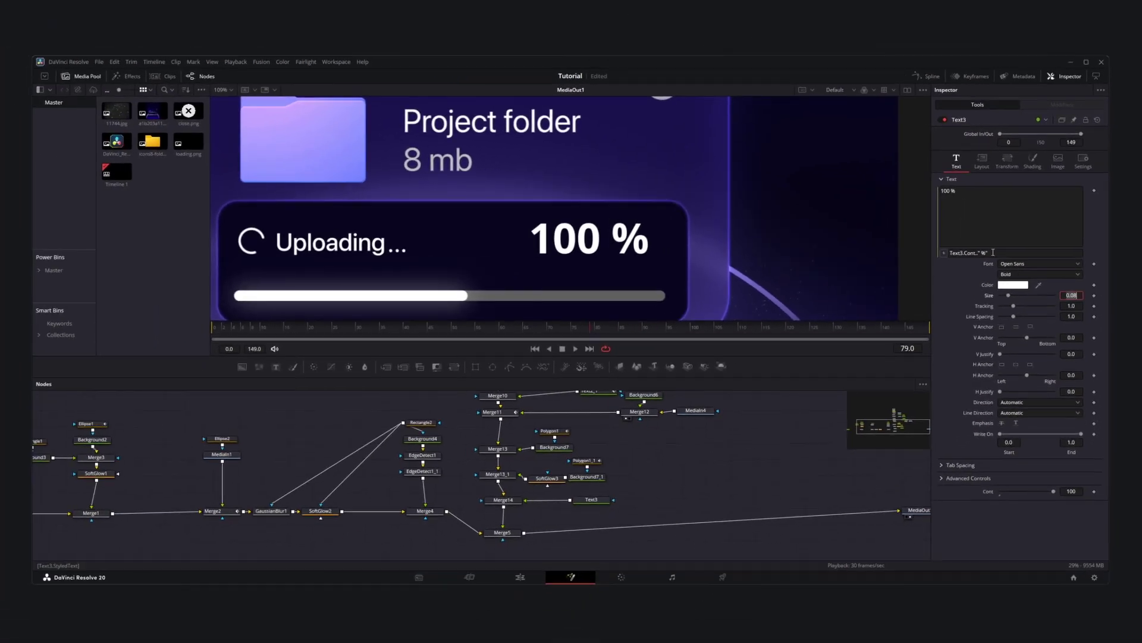
Step: Set the counter's font to SF Pro Display and its size to 0.0593, and align it with the progress bar's right end
click(1018, 306)
text(sf)
key(Return)
drag(1071, 295, 1054, 295)
click(982, 162)
drag(593, 240, 637, 240)
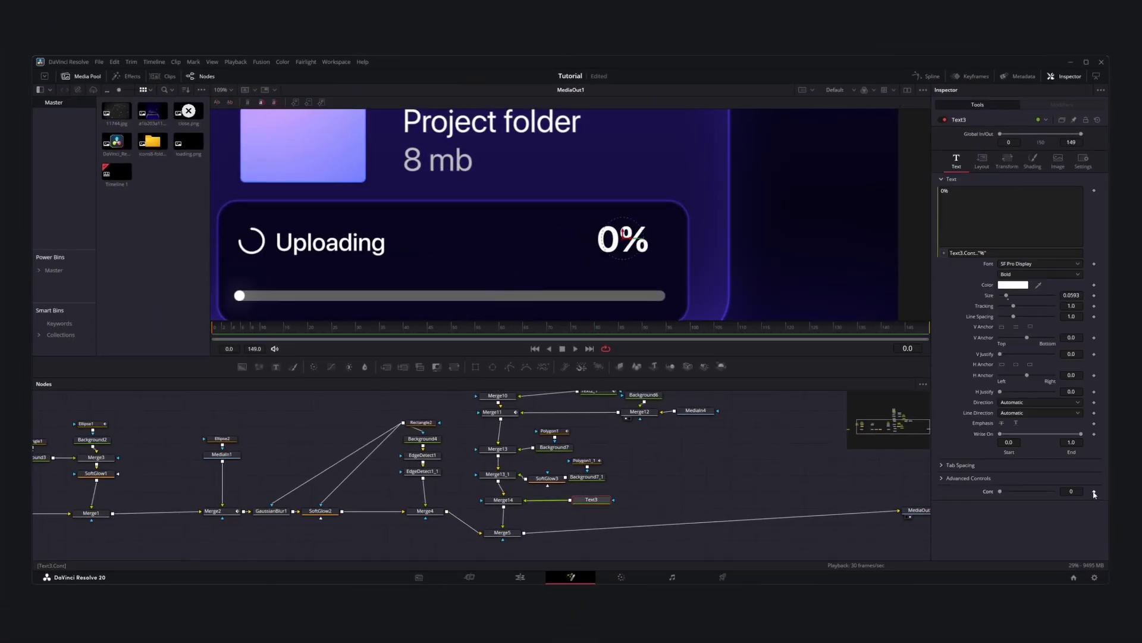
Step: Keyframe Text3's Cont from 0 at frame 0 to 100 at frame 149, and play back the counter
click(1094, 492)
drag(218, 331, 953, 327)
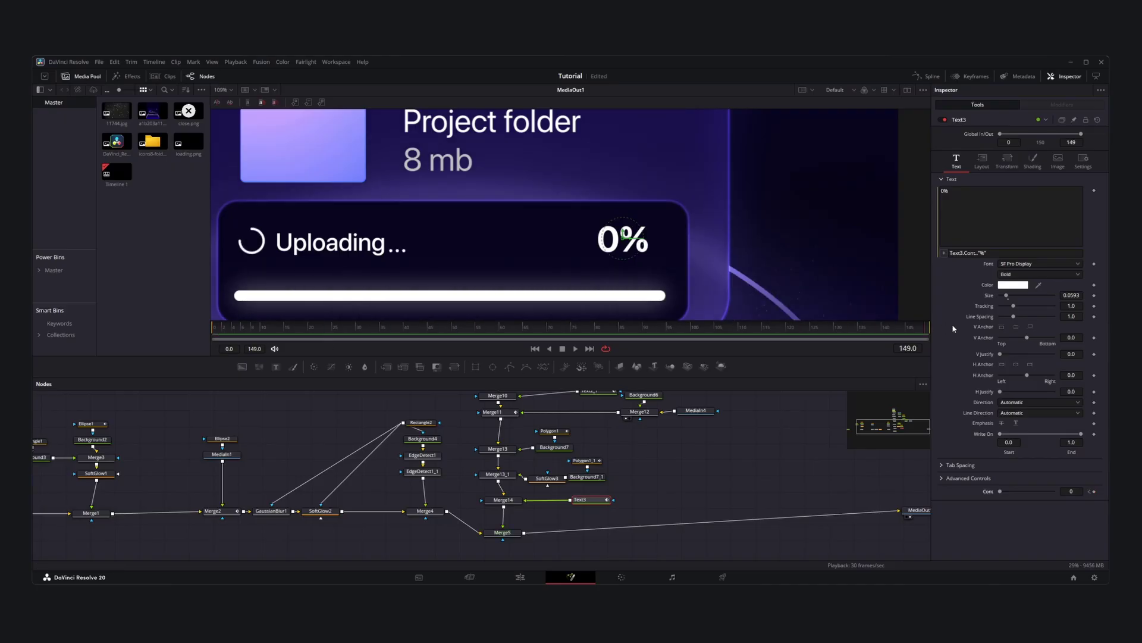
click(1094, 492)
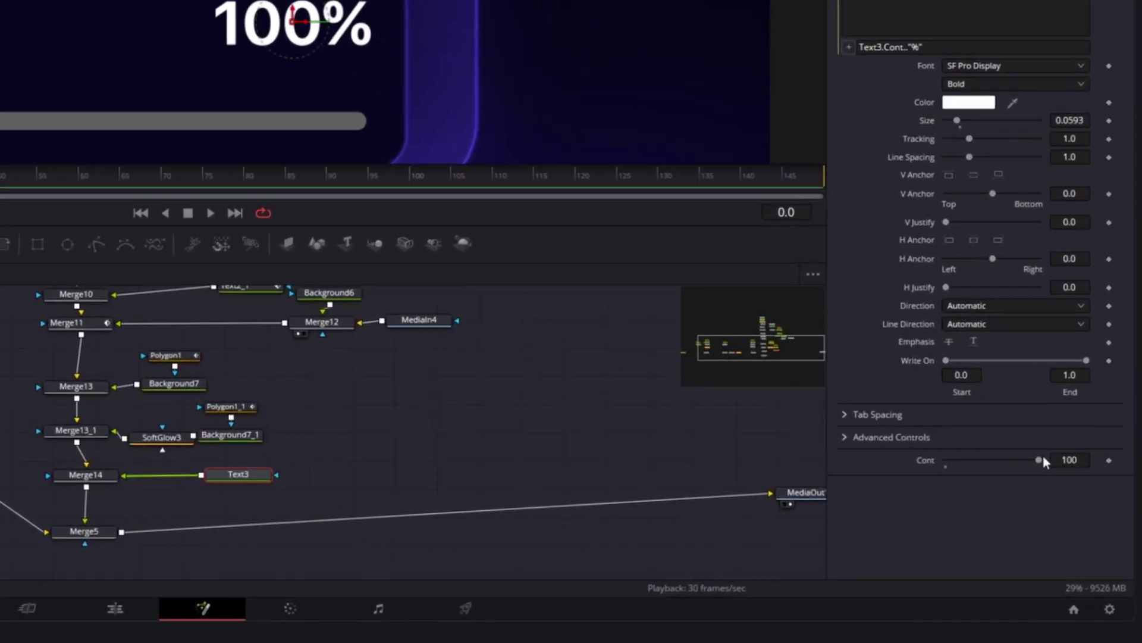
drag(1034, 453, 850, 454)
drag(932, 453, 1108, 458)
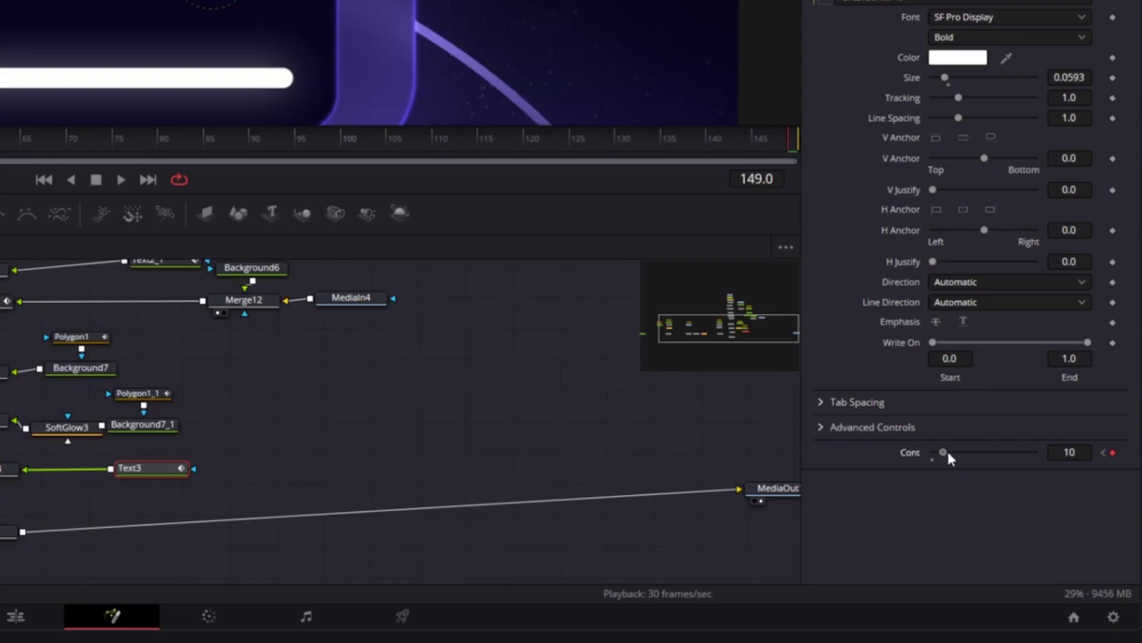
click(121, 179)
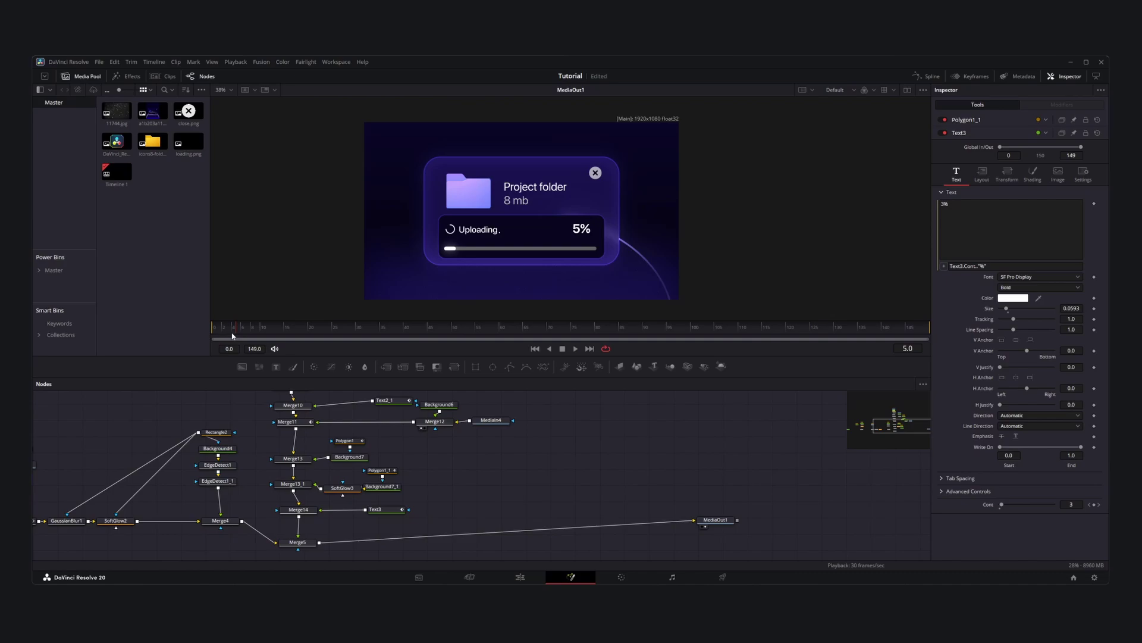
drag(232, 336, 182, 342)
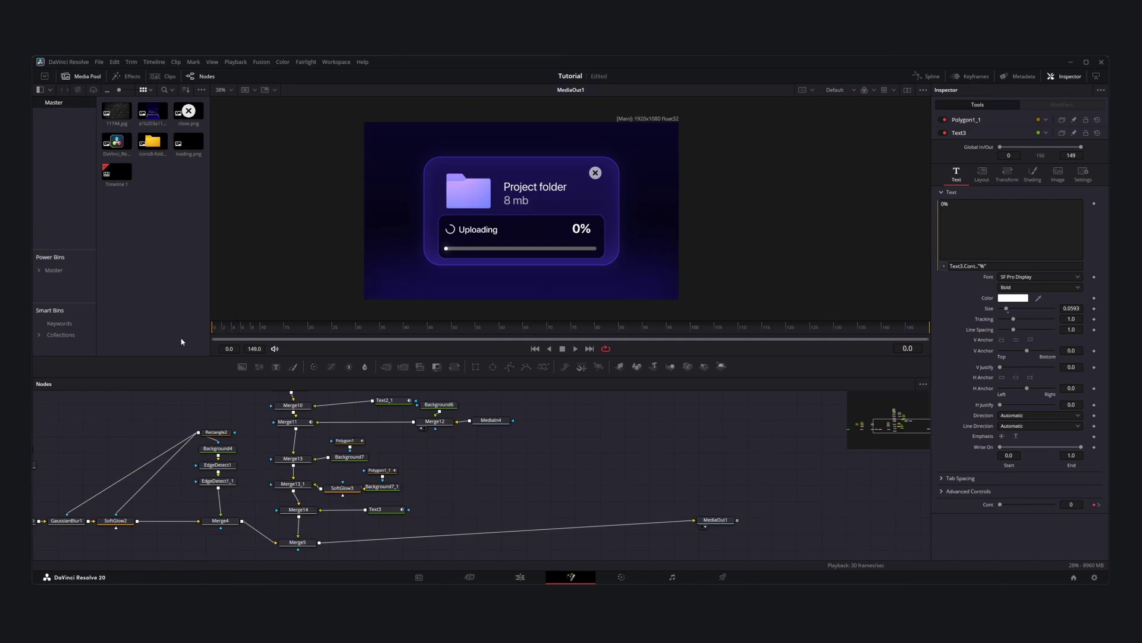
Step: Keyframe the glass card's Rectangle2 Width from 0 at frame 0 to 0.620160 at frame 20, and play back the opening
drag(319, 483, 449, 480)
drag(385, 462, 400, 481)
click(361, 451)
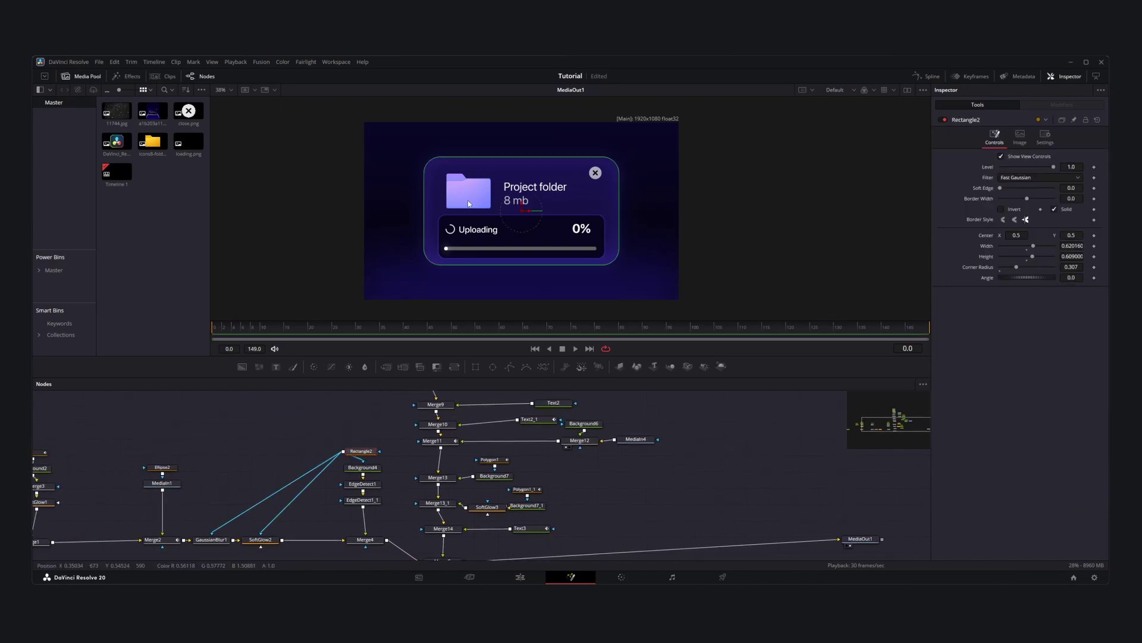
click(310, 332)
click(1093, 247)
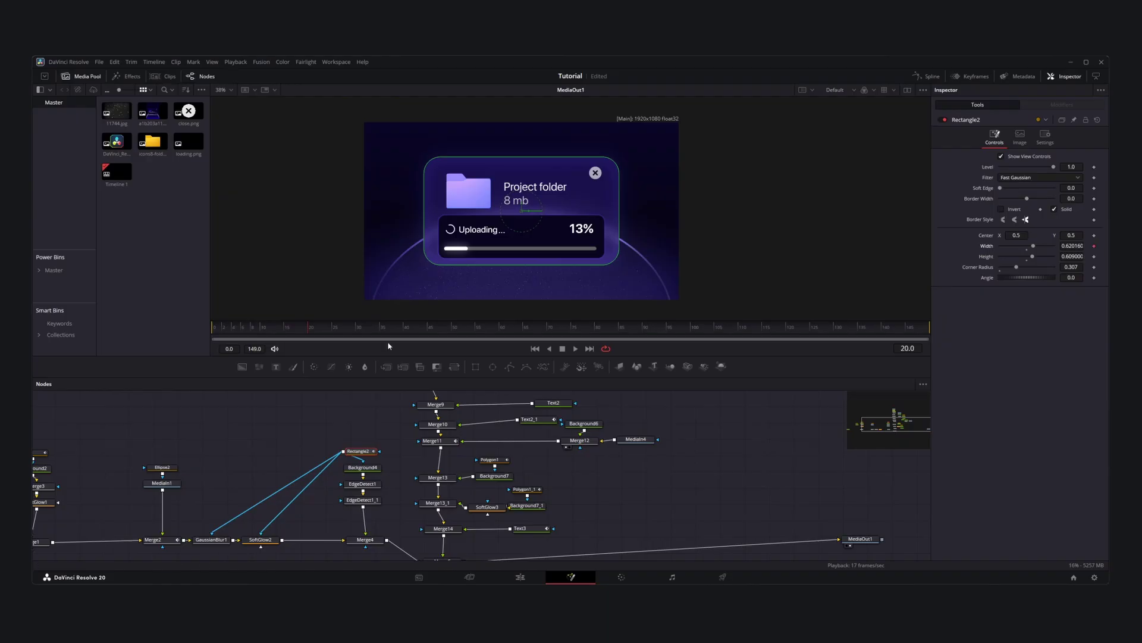
drag(231, 332, 205, 333)
click(1095, 247)
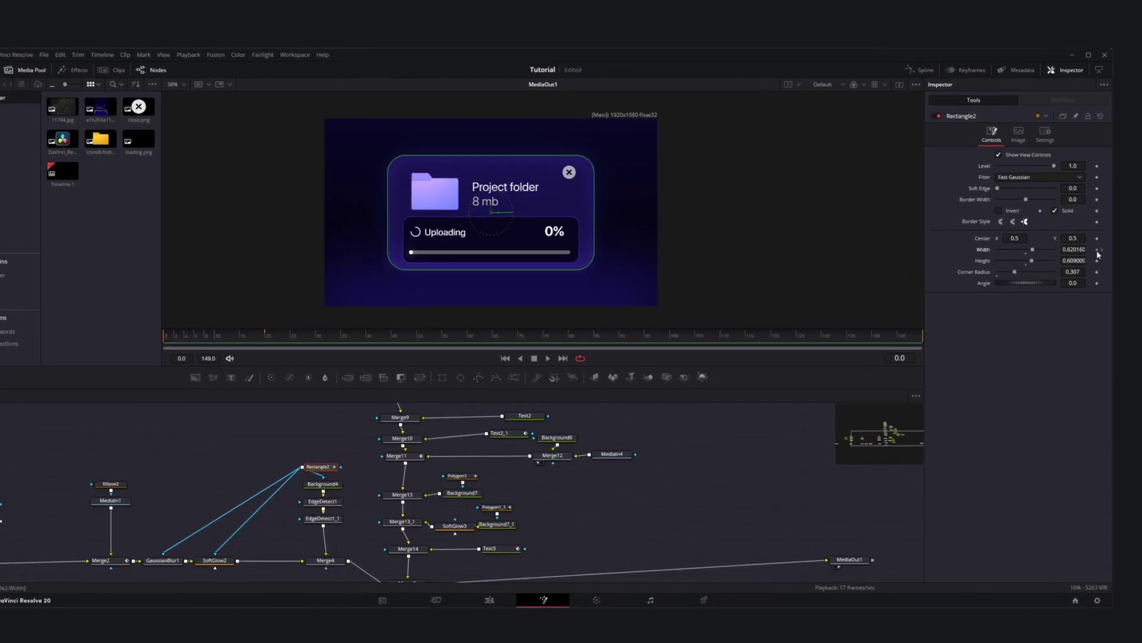
drag(1033, 248, 860, 250)
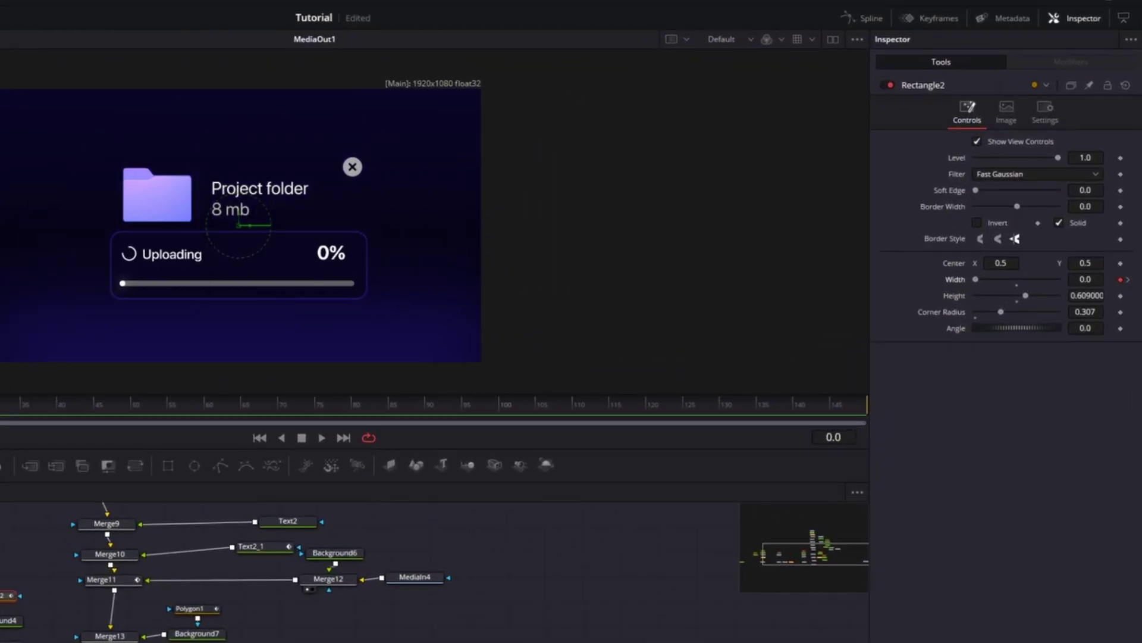
click(322, 438)
click(232, 333)
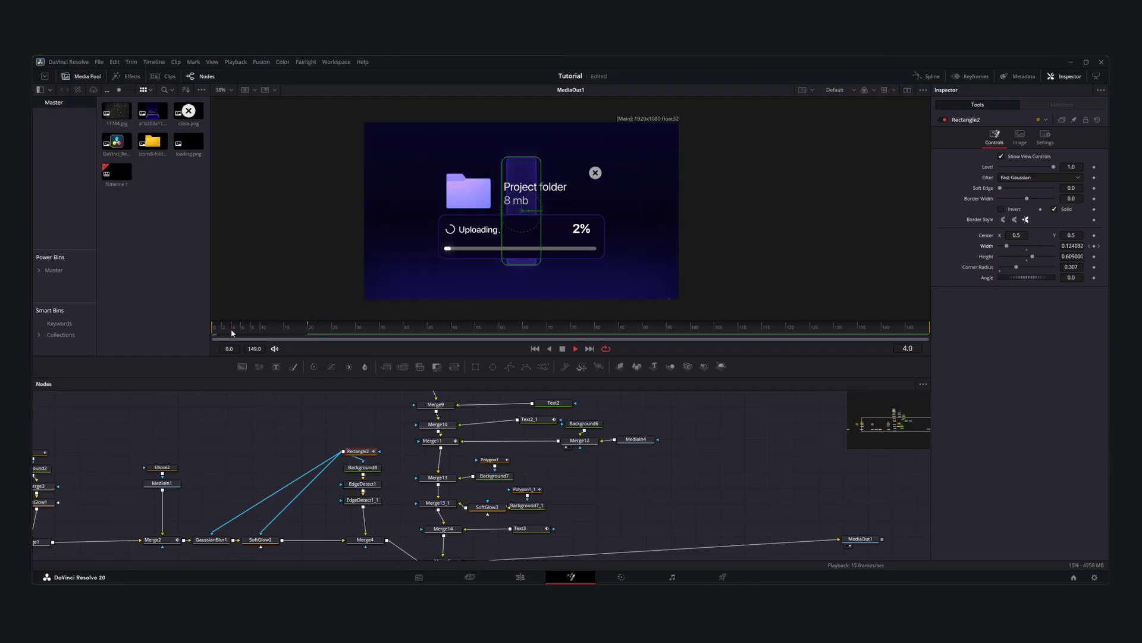
click(213, 332)
key(space)
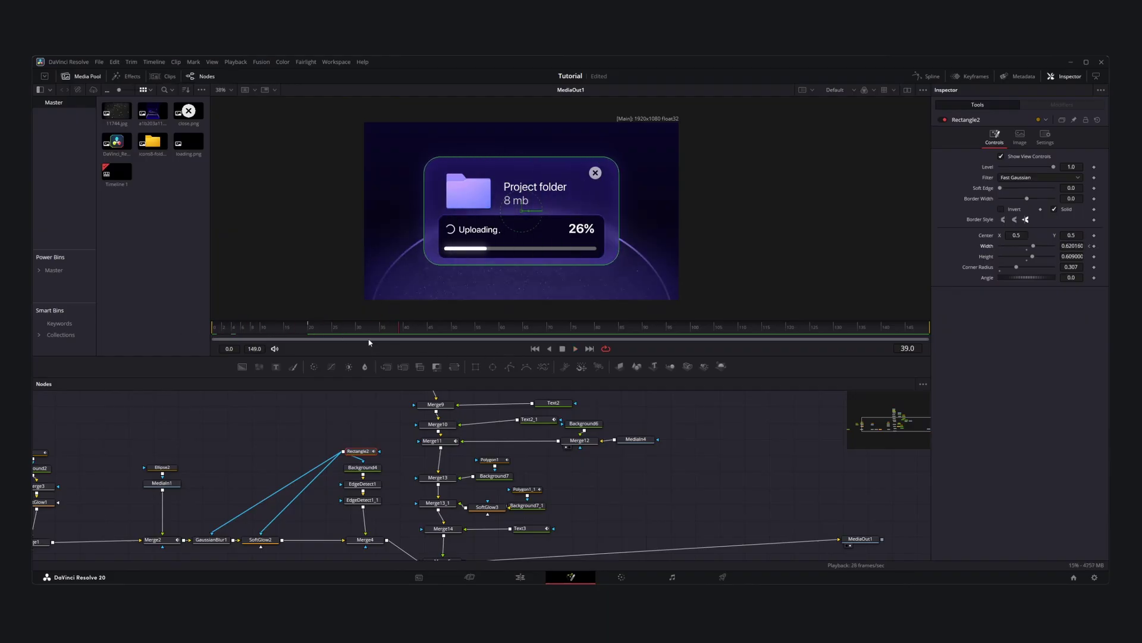
Step: Add a bounce to Rectangle2's Width with a smaller keyframe at frame 26, 0.602160 at frame 30 and 0.620160 at frame 32, and play it back
drag(369, 340, 312, 334)
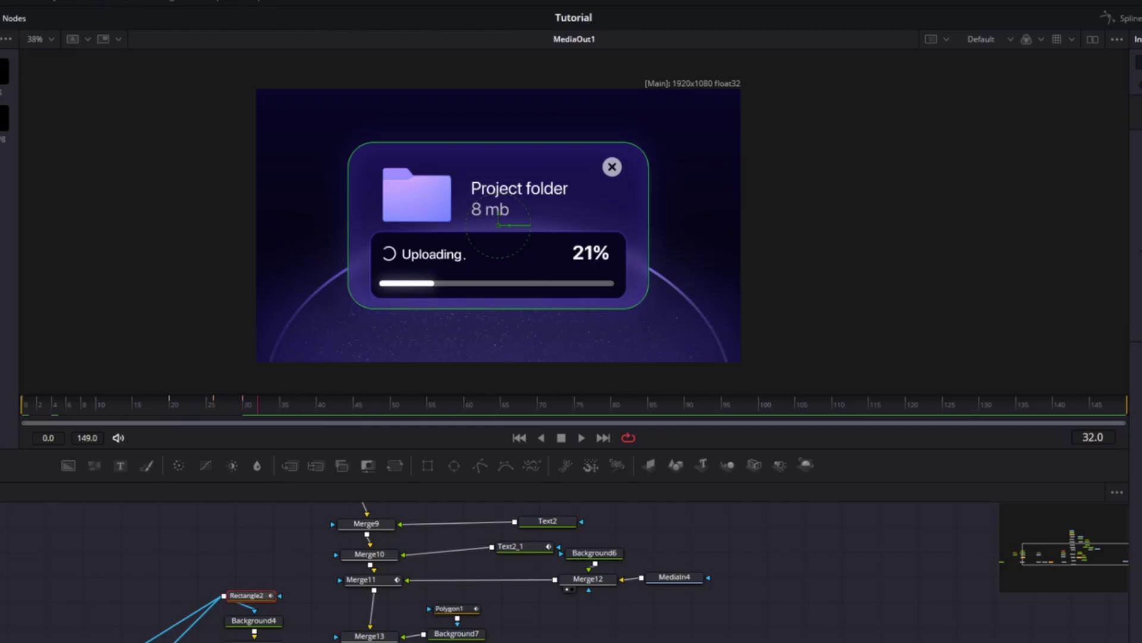
mouse_move(239, 411)
mouse_down()
mouse_move(168, 411)
mouse_move(219, 411)
mouse_up()
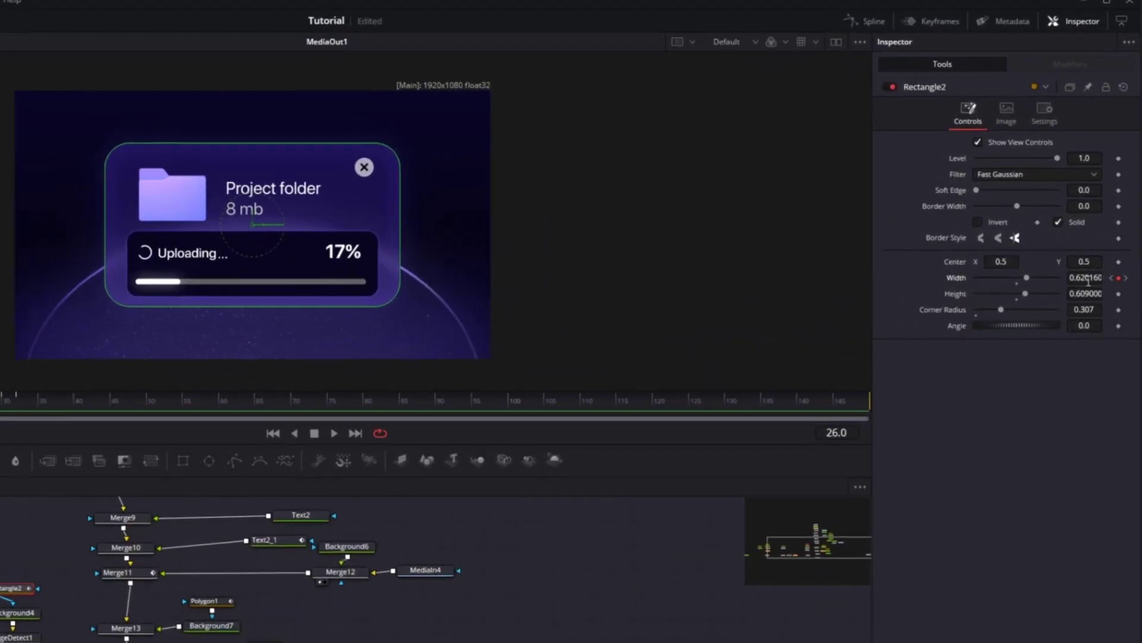
mouse_move(1088, 281)
mouse_down()
mouse_move(1064, 281)
mouse_move(1099, 278)
mouse_up()
click(1126, 278)
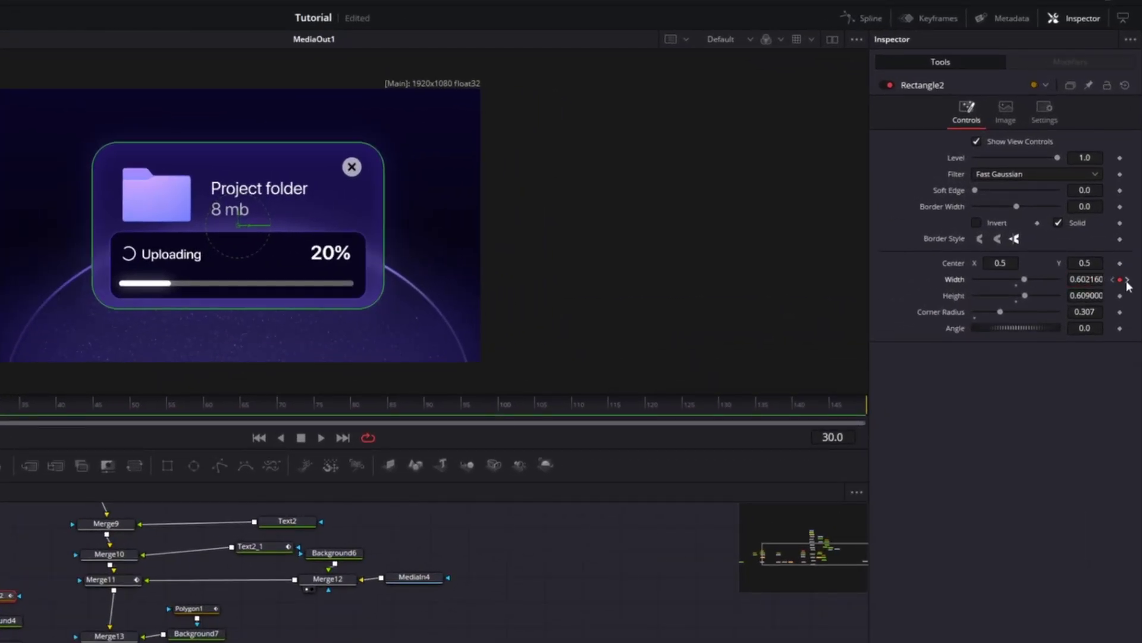
click(1127, 280)
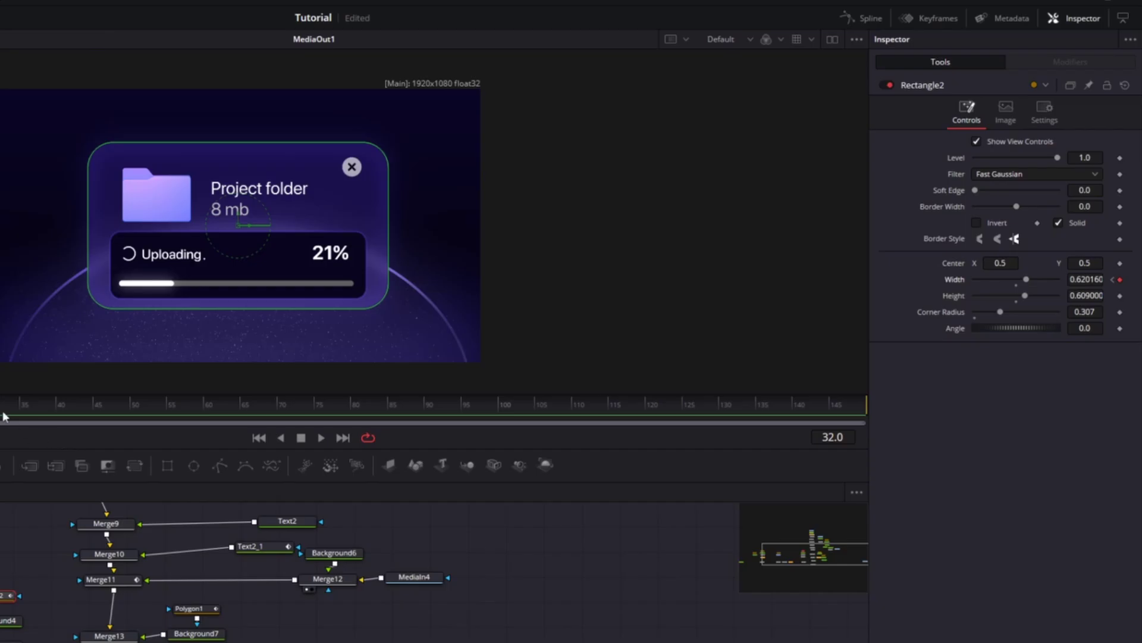
click(320, 437)
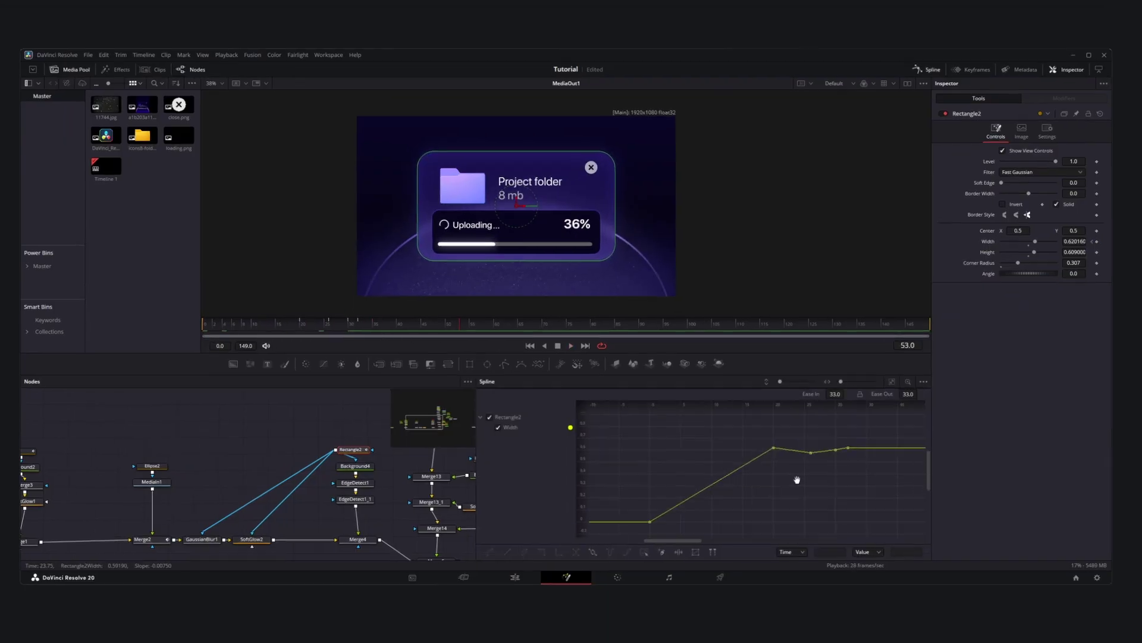
Step: Smooth all of Rectangle2's Width keyframes and enable its motion blur with quality 4, and play back the card opening
drag(626, 532, 901, 381)
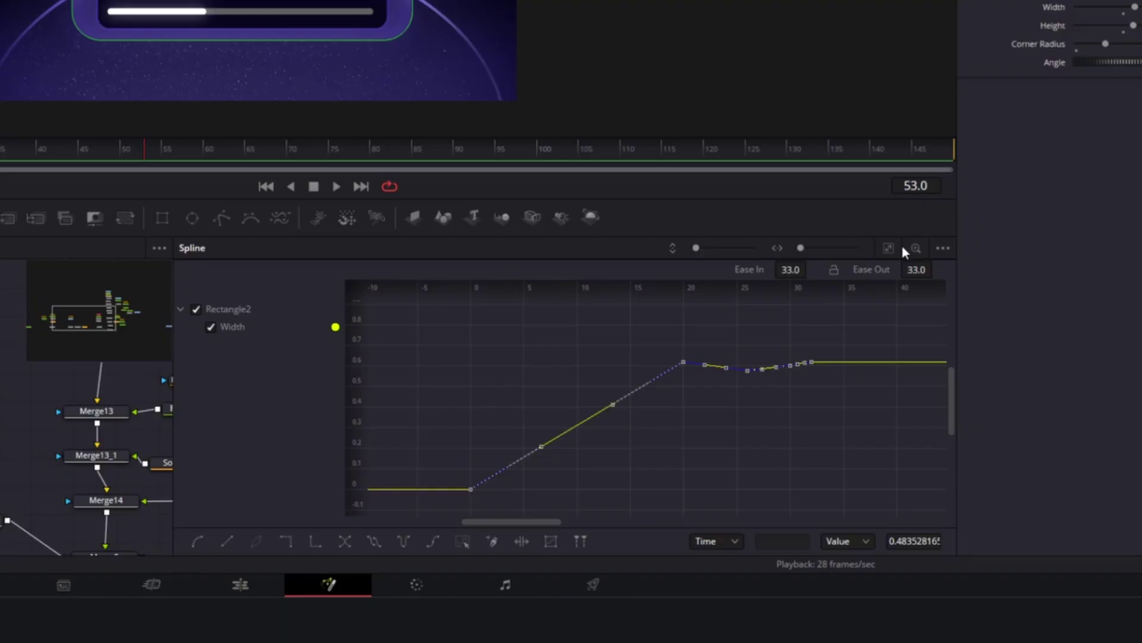
key(s)
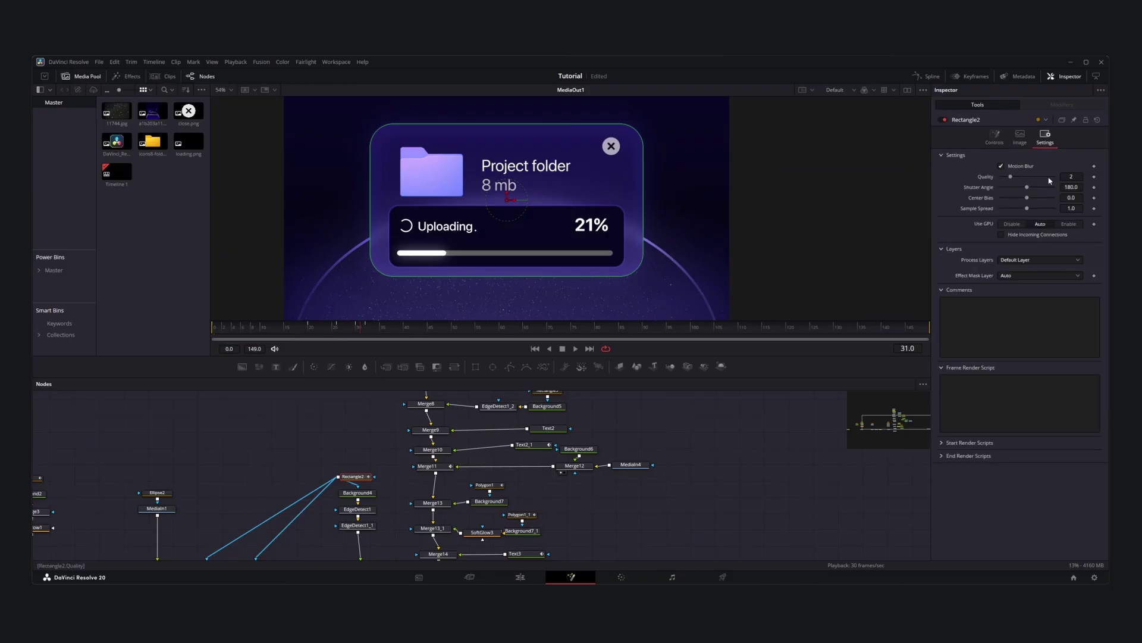
drag(1011, 177, 1022, 177)
key(space)
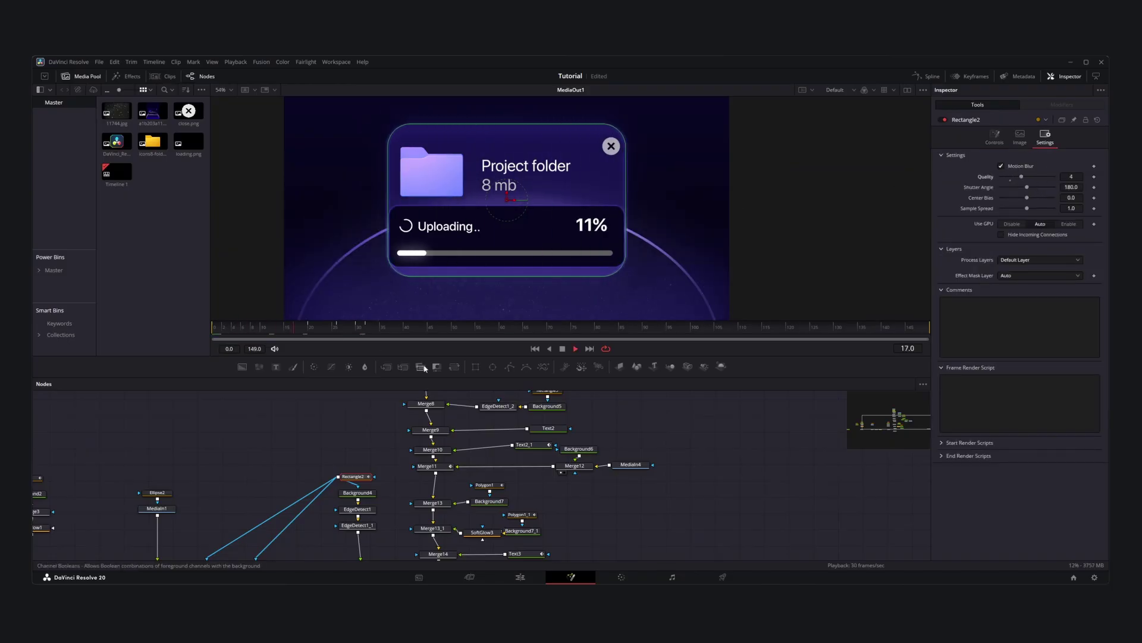
click(577, 349)
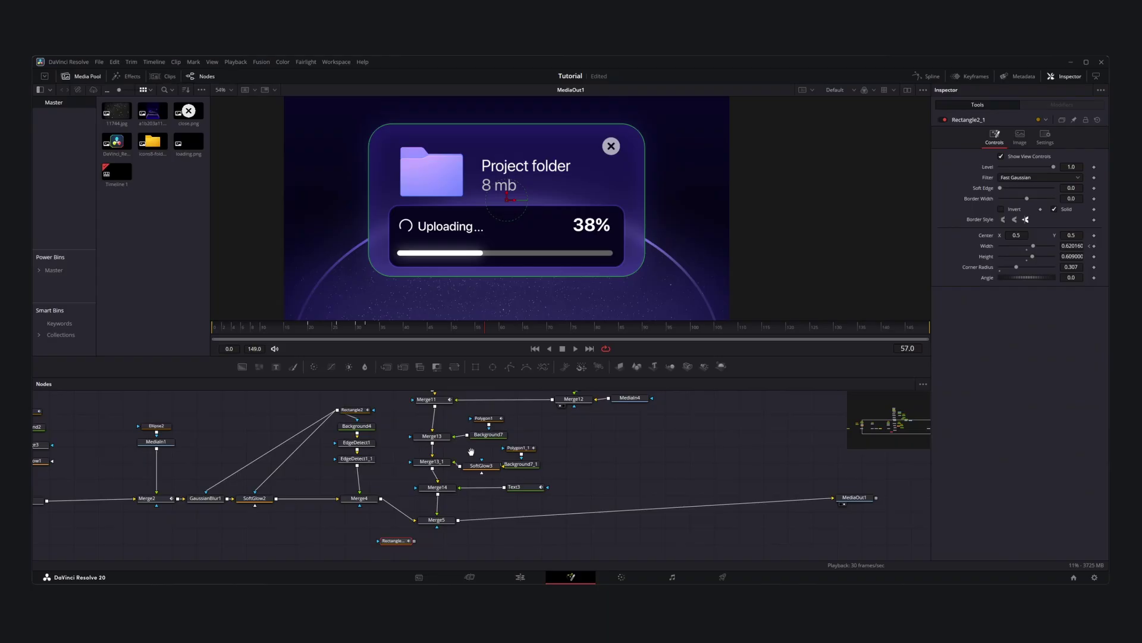
Step: Duplicate the animated Rectangle2 mask, connect the copy to Merge5's mask input, and play from frame 0 to check the content reveal
drag(469, 452, 456, 466)
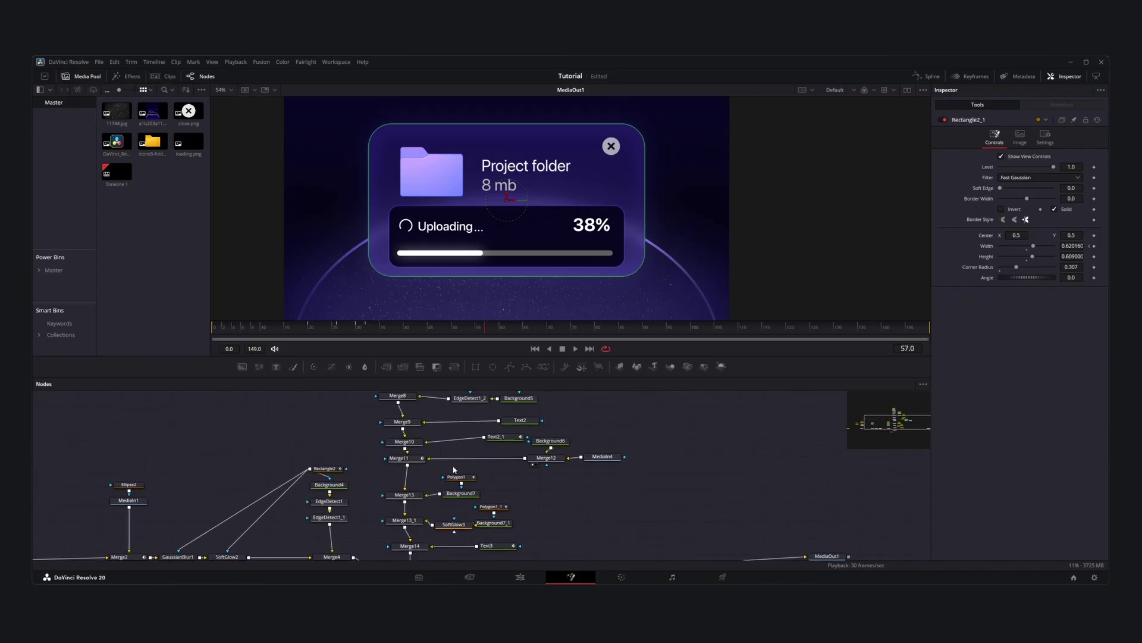
scroll(456, 464, down, 5)
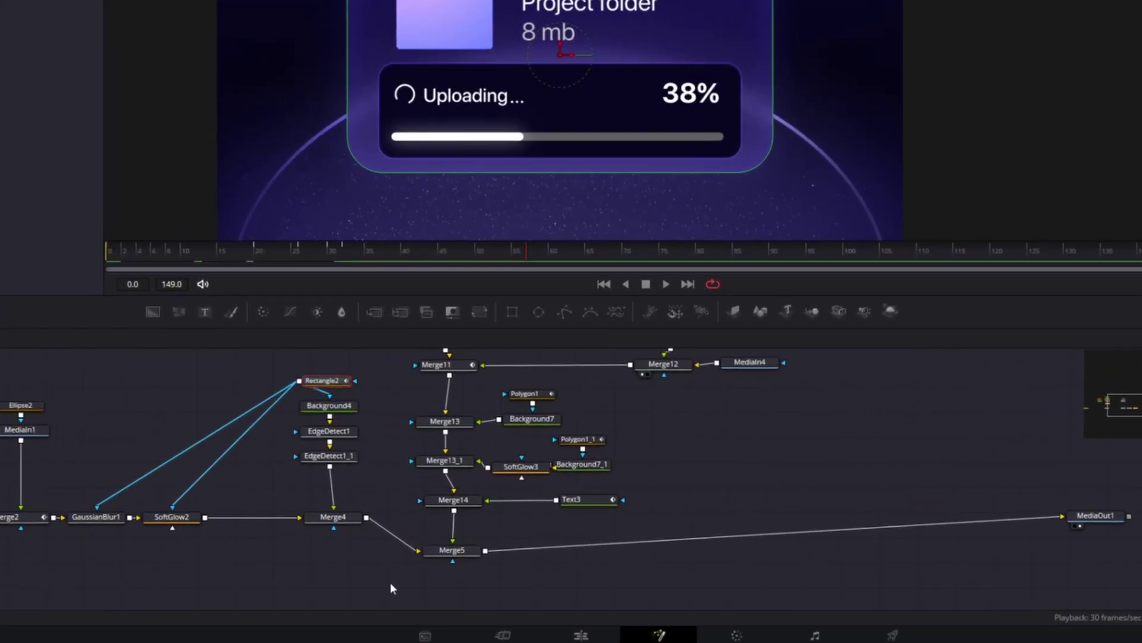
key(ctrl+v)
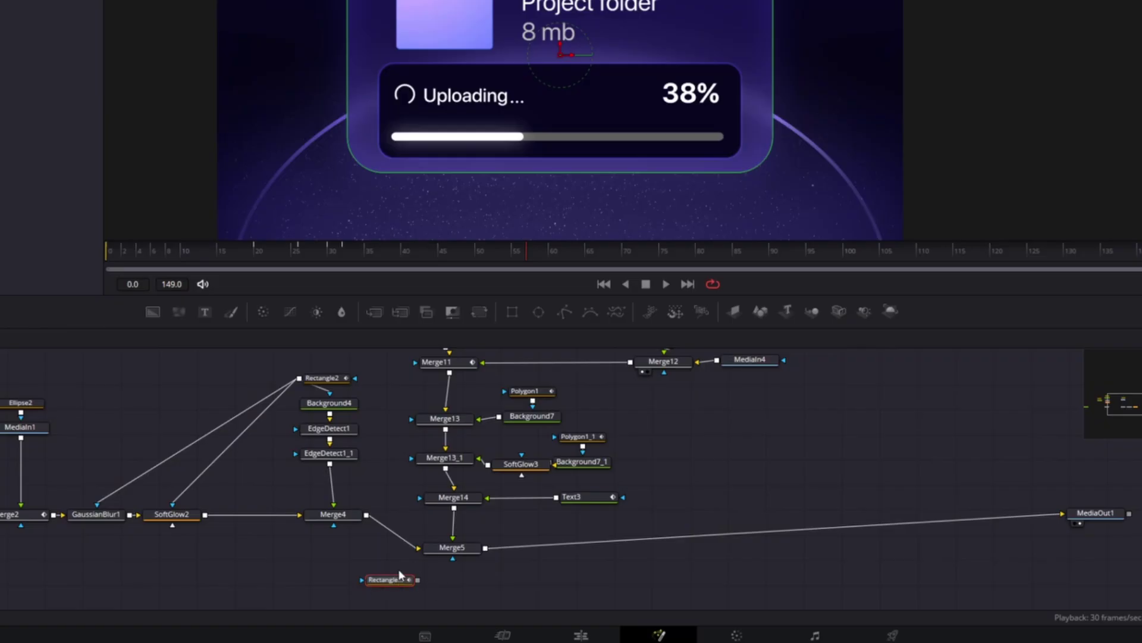
drag(378, 535, 395, 501)
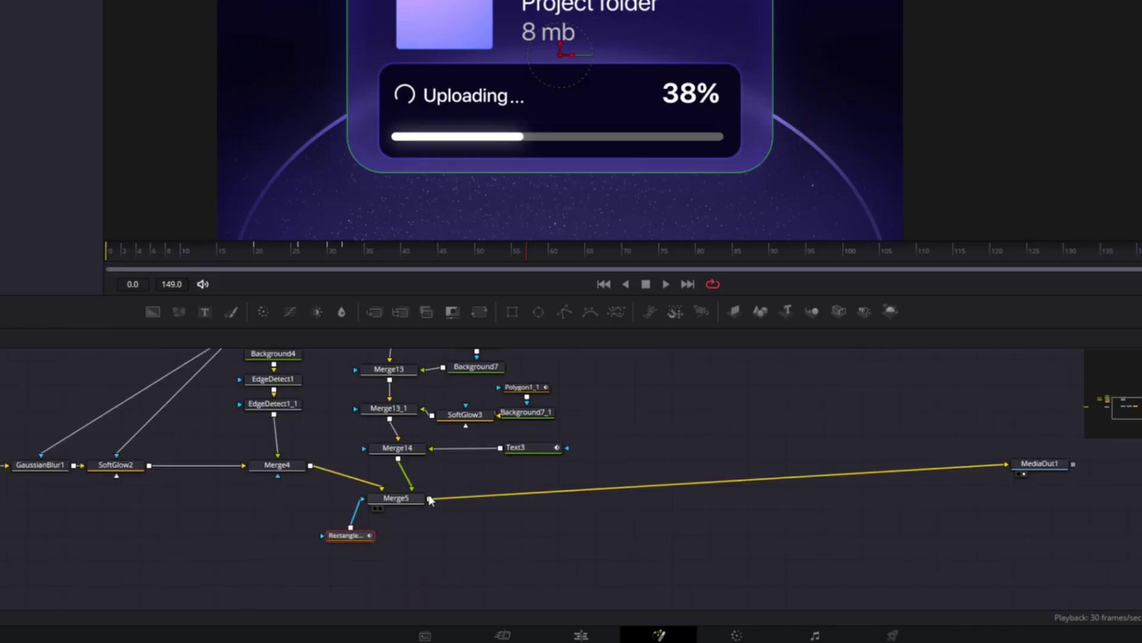
click(469, 474)
drag(187, 253, 52, 265)
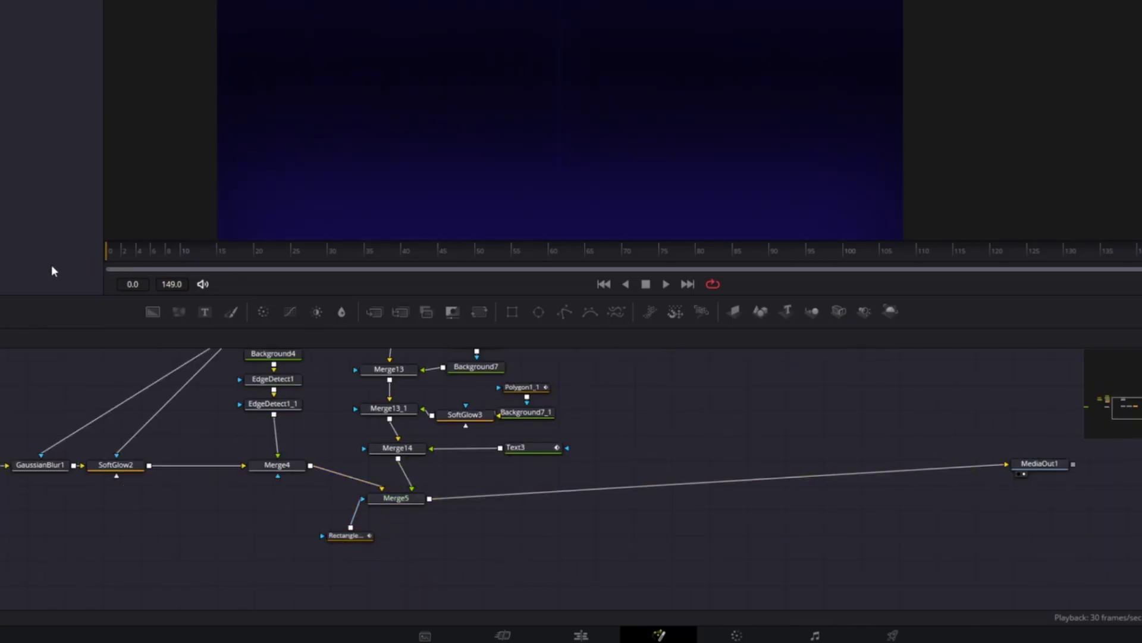
click(665, 284)
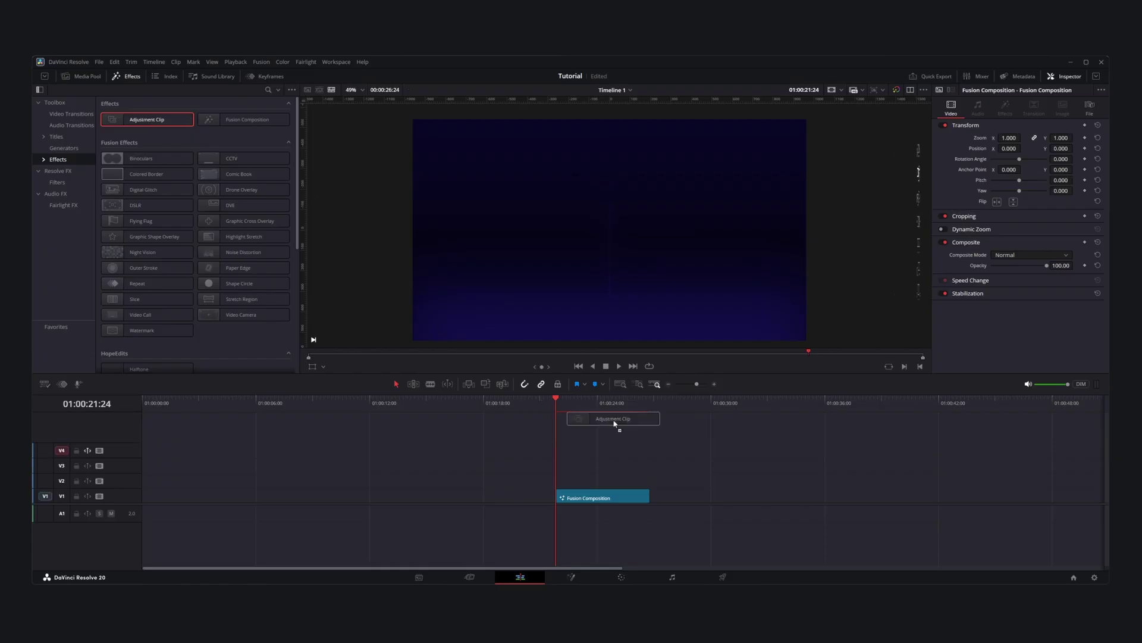
Step: Place an Adjustment Clip above the Fusion Composition on the edit timeline, aligned with its start, and return to its first frame
drag(614, 423, 558, 485)
click(647, 481)
drag(597, 404, 556, 416)
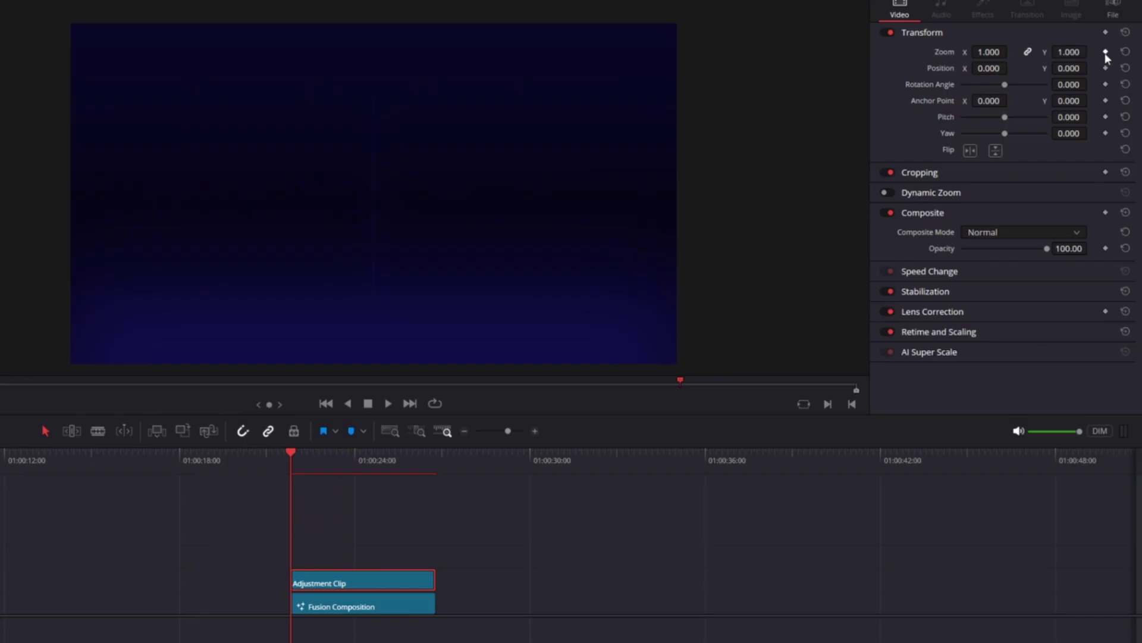
Step: Keyframe the Adjustment Clip's Zoom from 1.670 at its start to 1.000 around the 31% counter frame, and play back the zoom-out
click(1106, 52)
drag(294, 464, 337, 479)
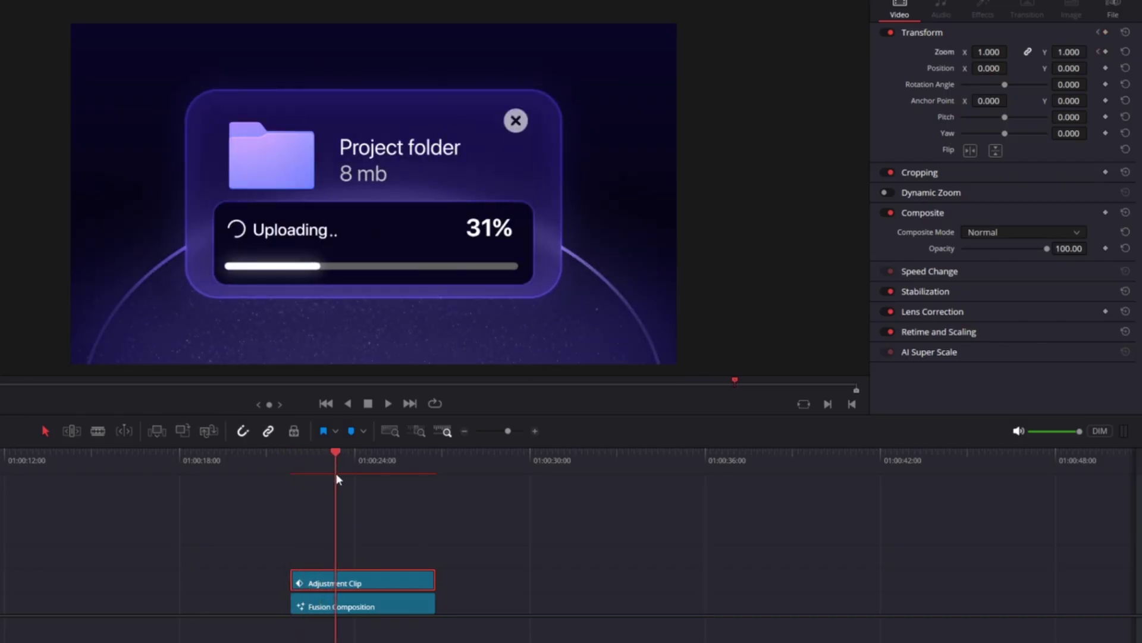
click(1098, 52)
drag(1073, 52, 1091, 52)
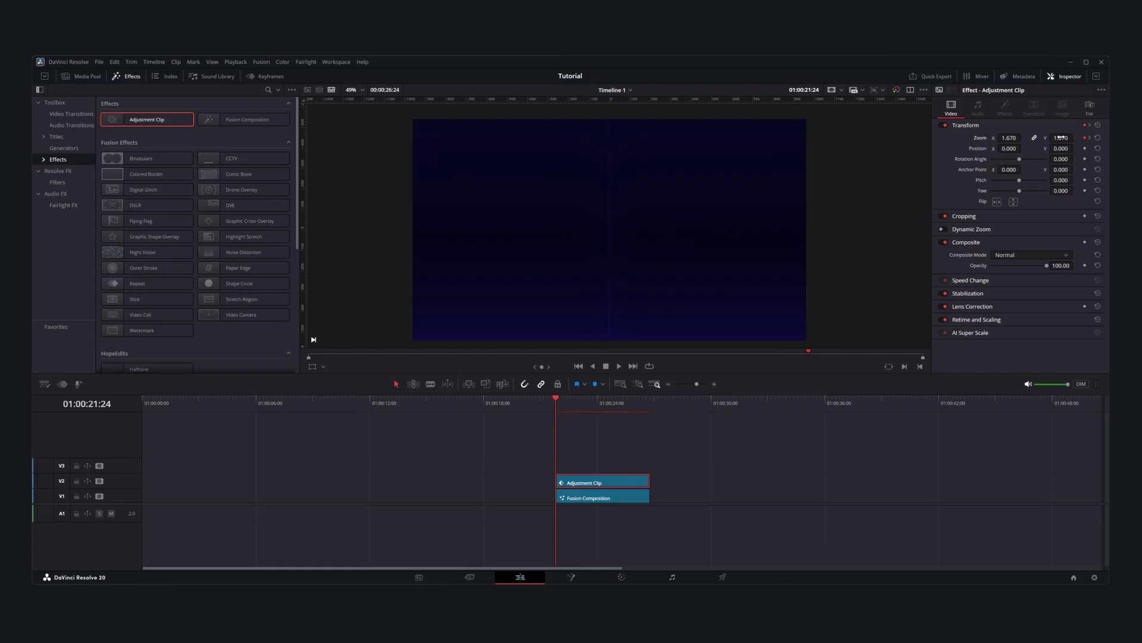
key(space)
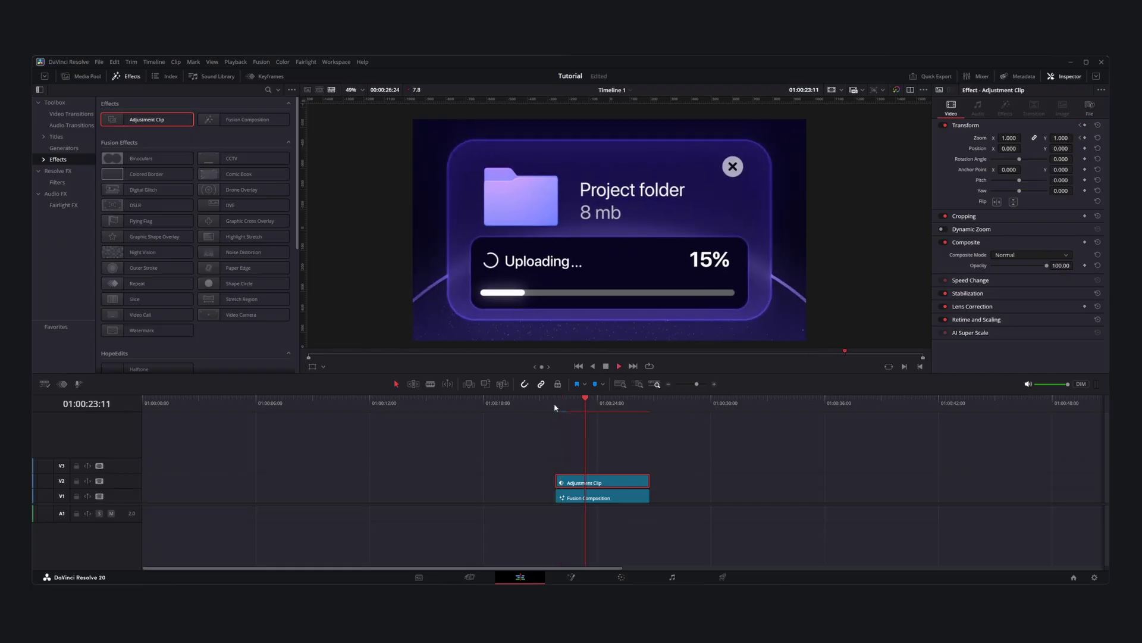
Step: Apply Ease Out to the Adjustment Clip's first Zoom keyframe, ease its last Zoom keyframe, and play back the movement
click(556, 406)
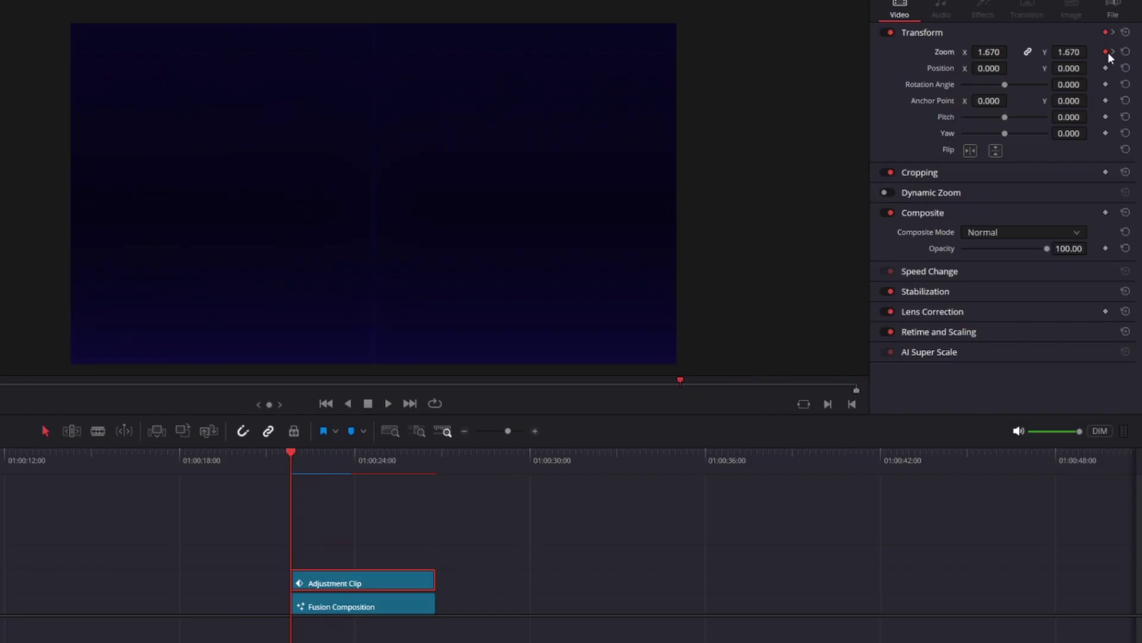
right_click(1085, 138)
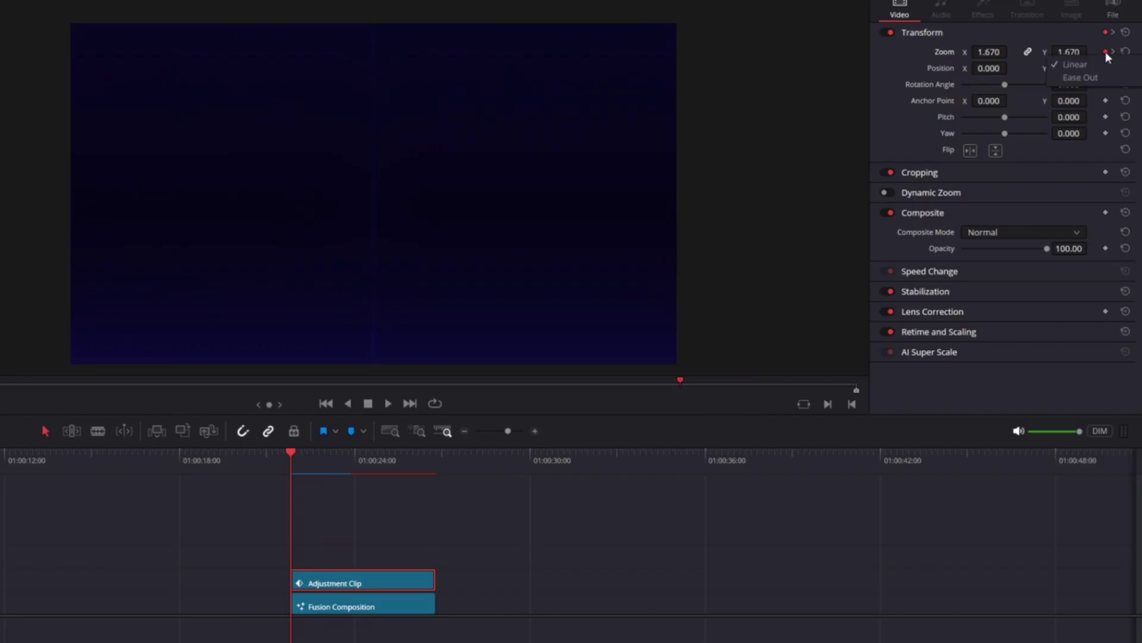
click(1080, 78)
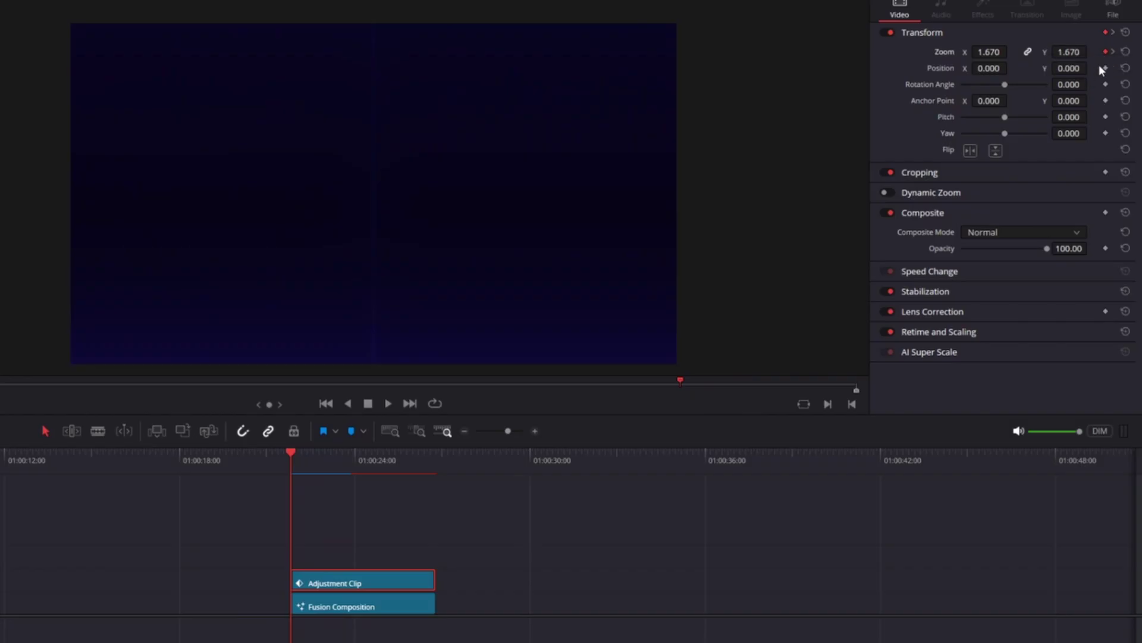
click(1112, 52)
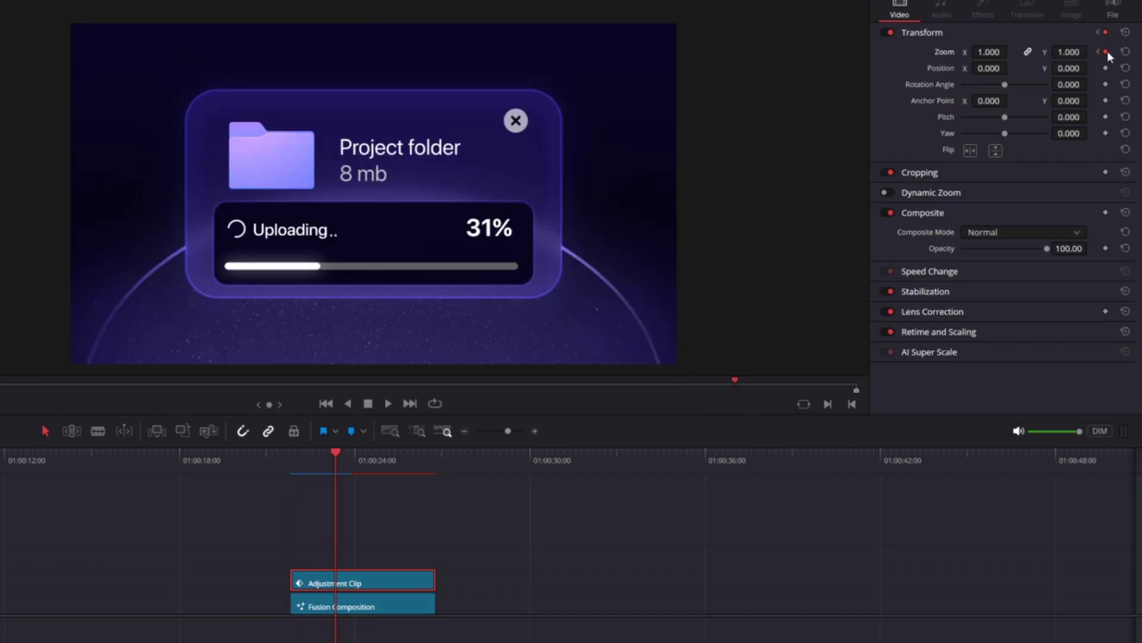
right_click(1107, 52)
click(1086, 79)
click(388, 403)
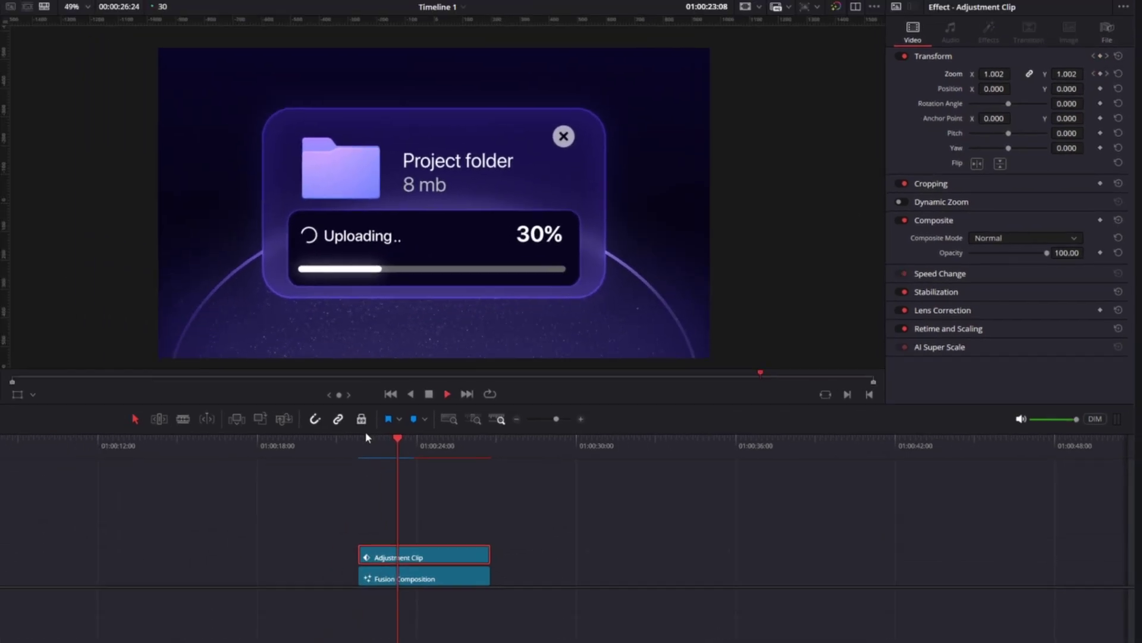
Step: Add a second Adjustment Clip from 01:00:23:25 to the composition's end, with Zoom 1.560 and Position X 65, Y 272
drag(147, 122, 606, 469)
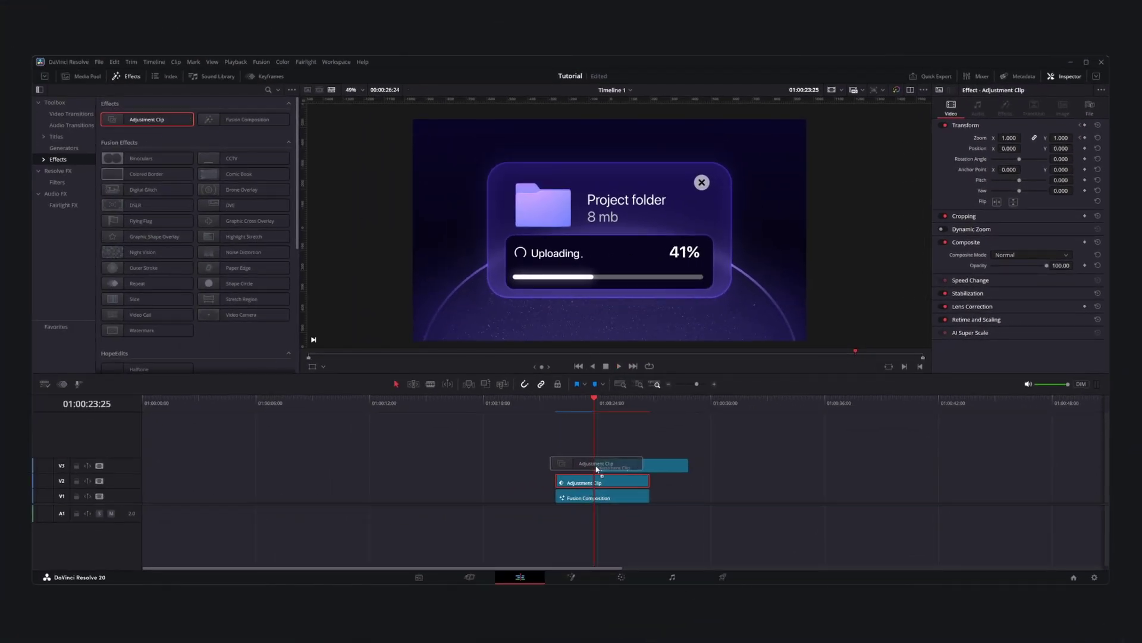
drag(685, 467, 648, 466)
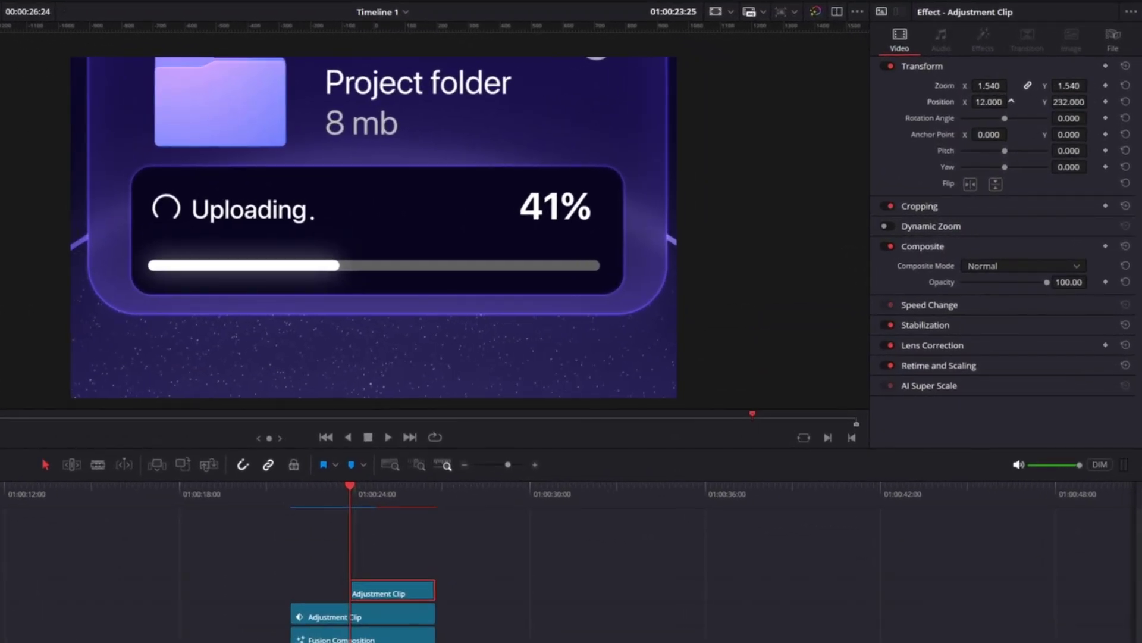
drag(989, 101, 1020, 102)
drag(1069, 86, 1092, 102)
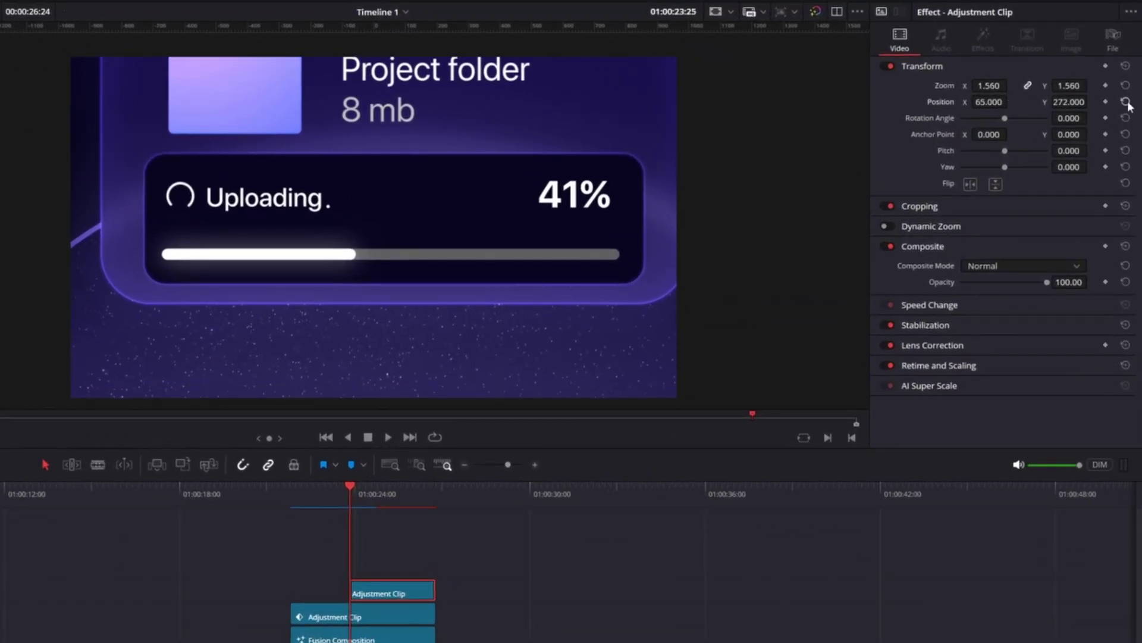
Step: Keyframe the upper Adjustment Clip's Position X from 65 at 01:00:23:25 to 6 at 01:00:26:24, keeping Y at 272
click(1106, 102)
drag(362, 509, 428, 506)
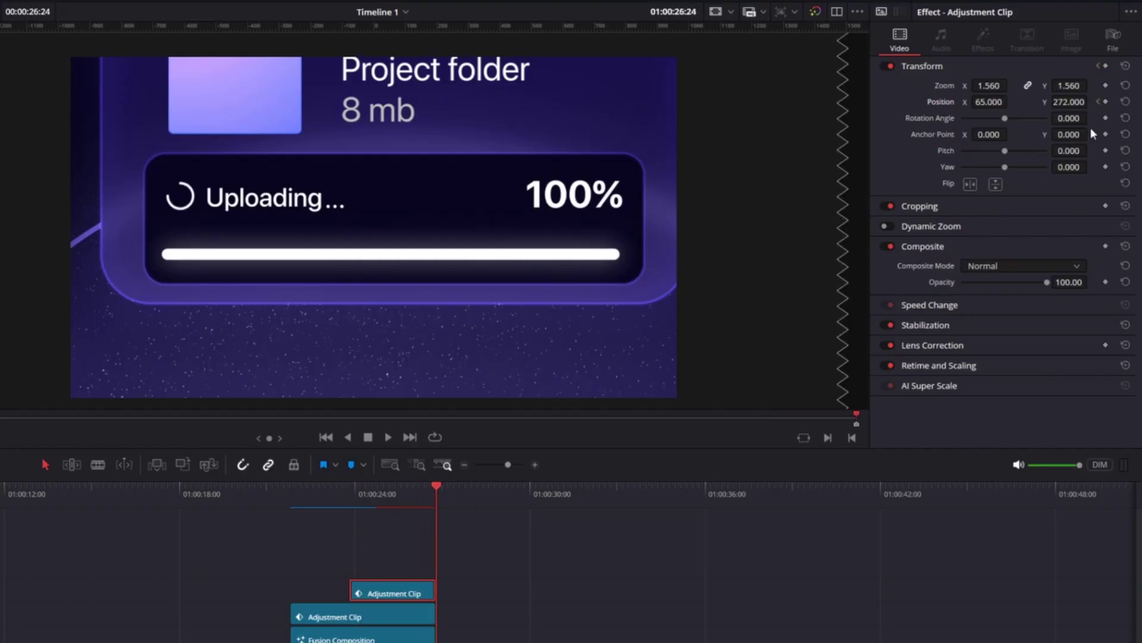
mouse_move(998, 100)
mouse_down()
mouse_move(986, 102)
mouse_move(1010, 103)
mouse_move(987, 102)
mouse_up()
click(349, 507)
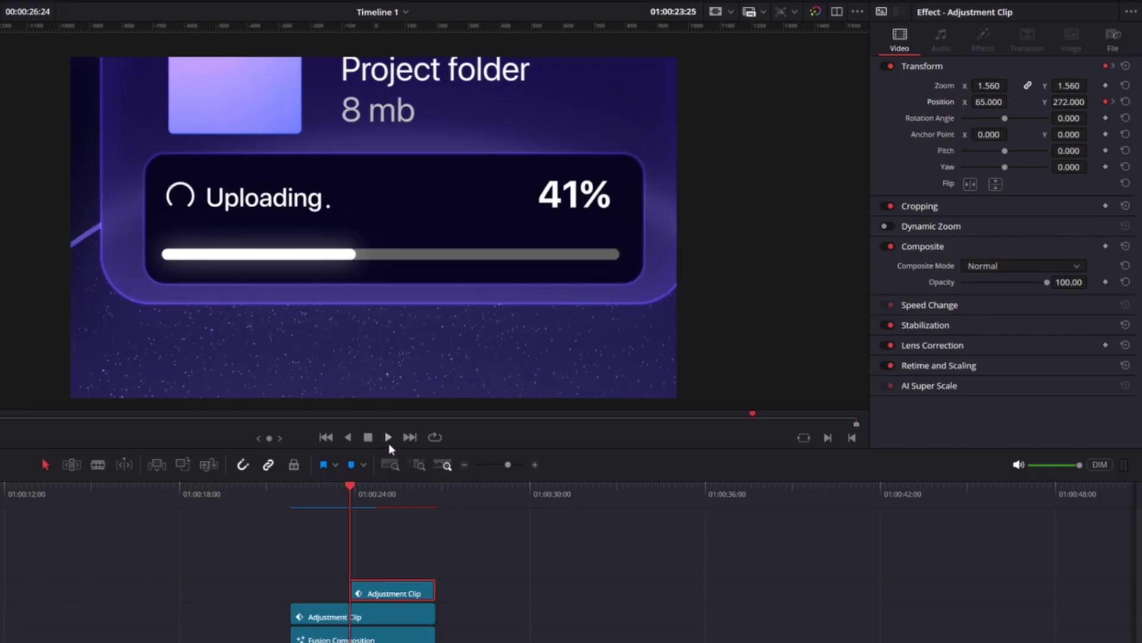
click(1110, 101)
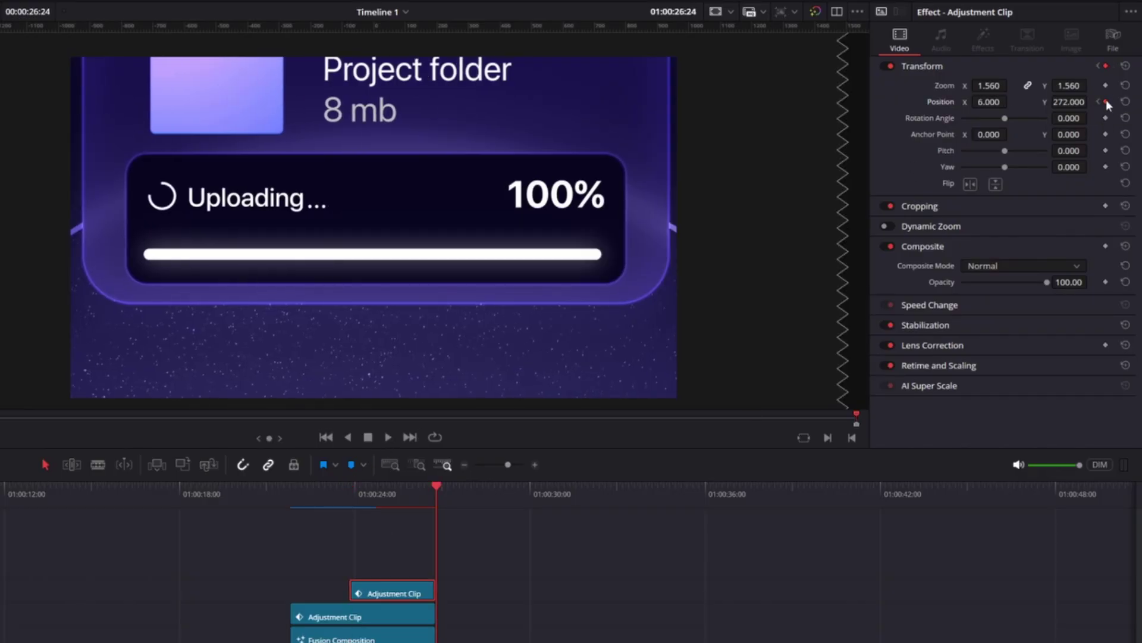